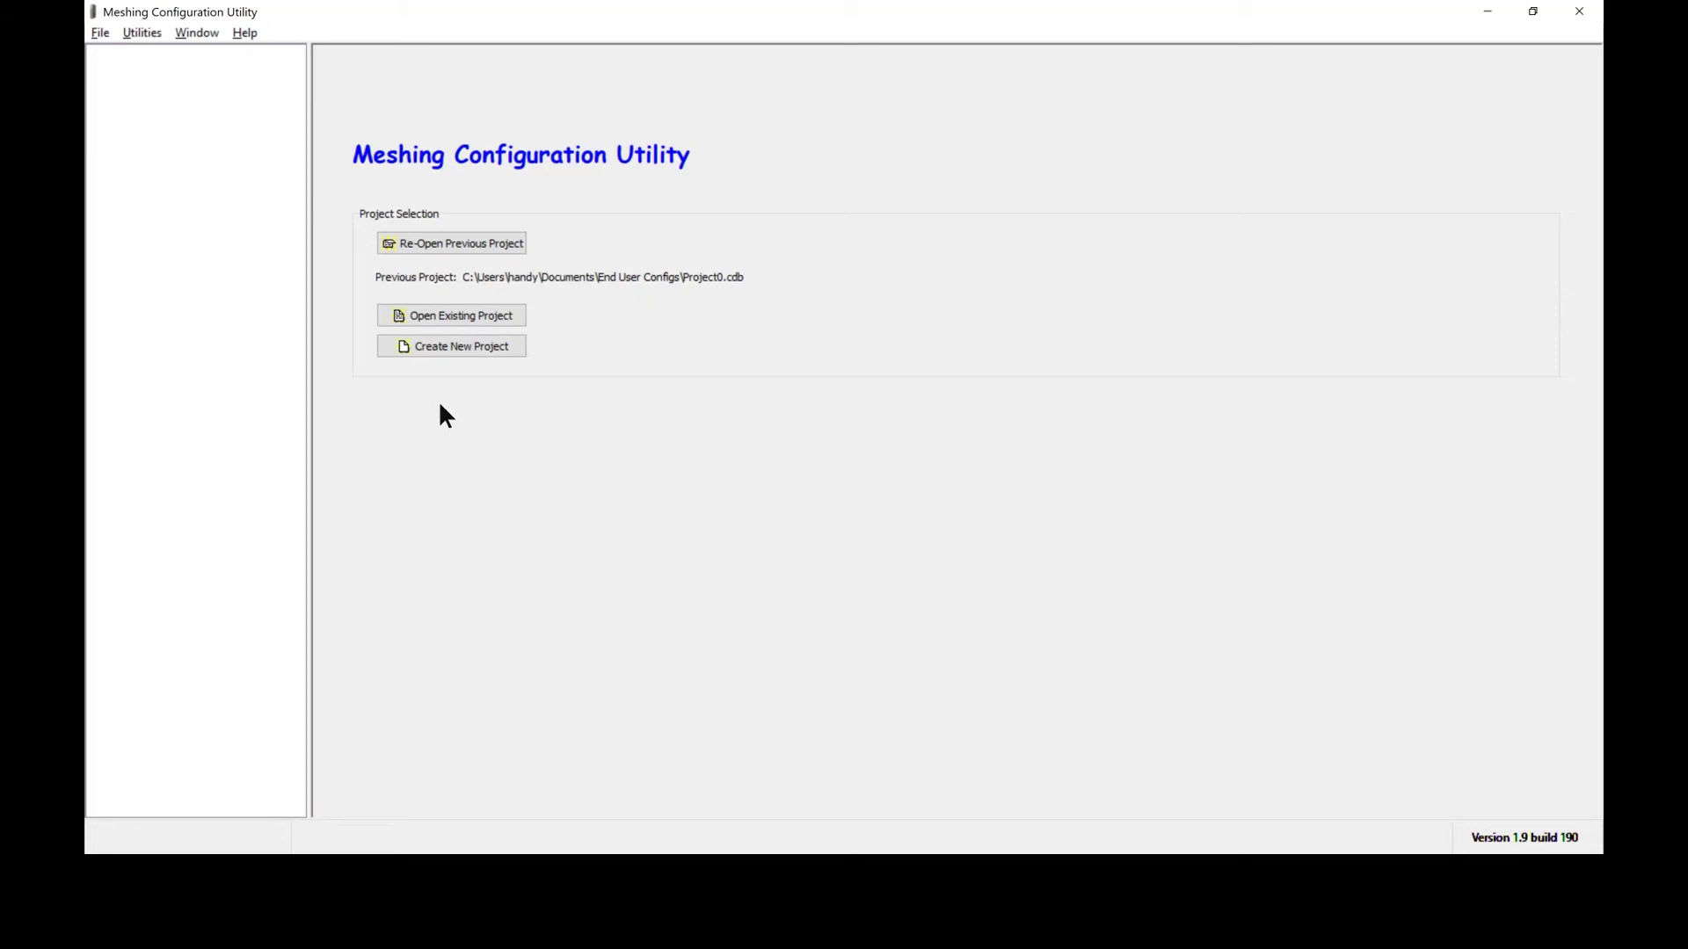
Create a new project located in the US and save it as Project1.cdb
{"action": "left_click", "coordinate": [423, 347]}
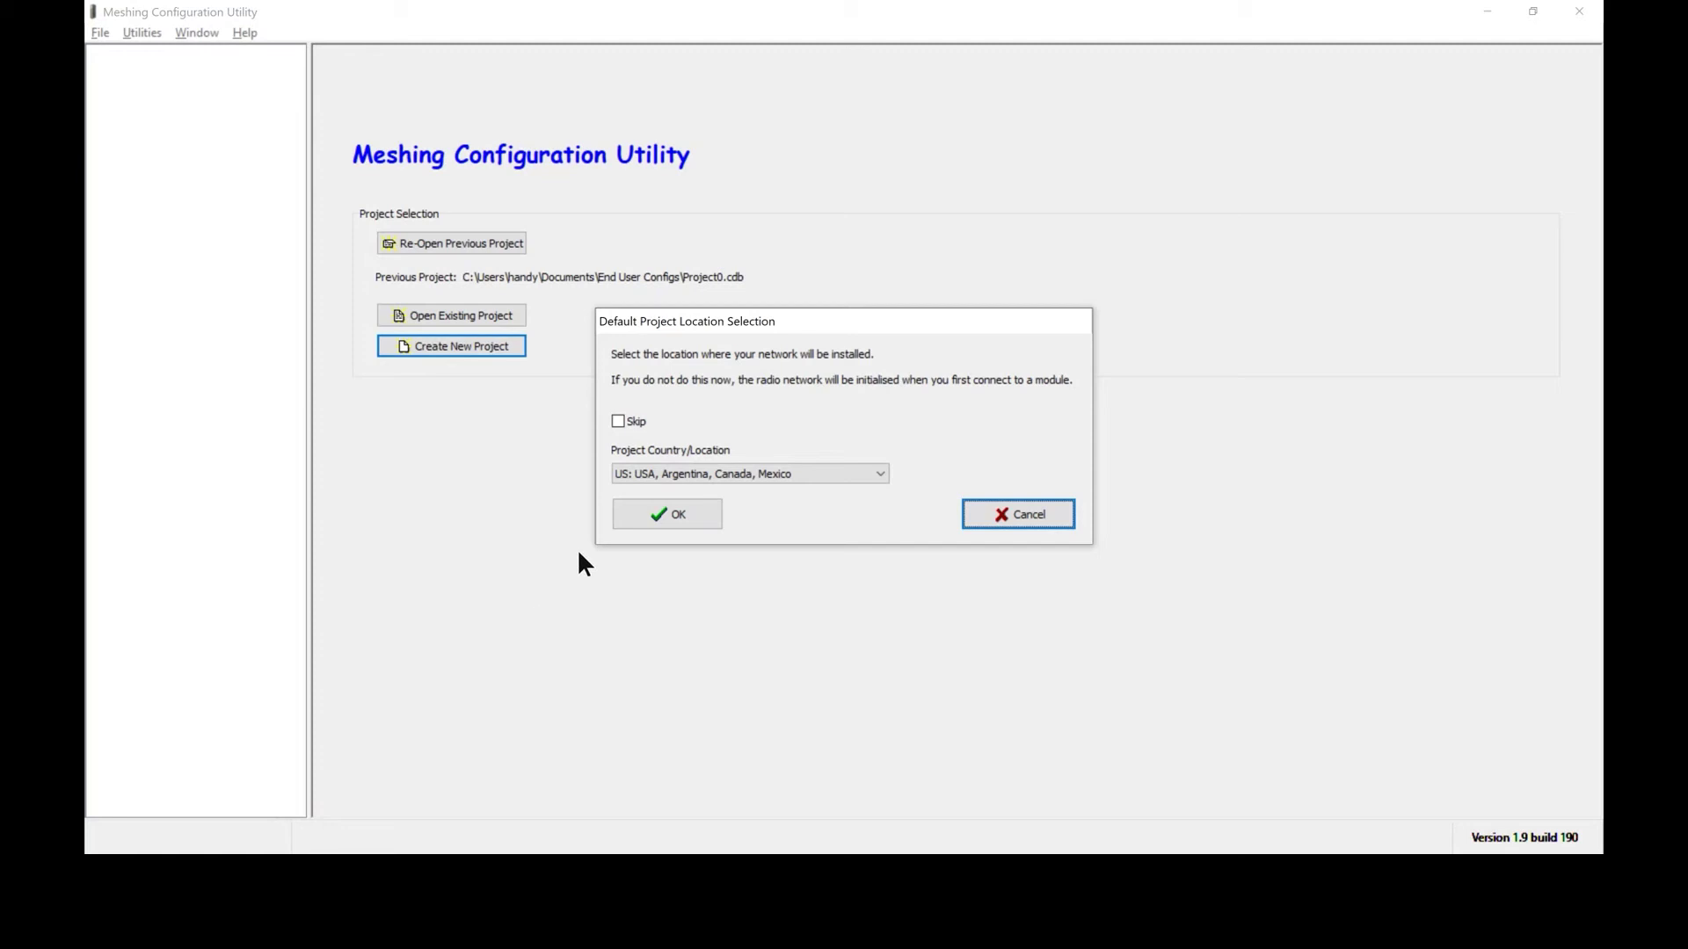
{"action": "left_click", "coordinate": [823, 475]}
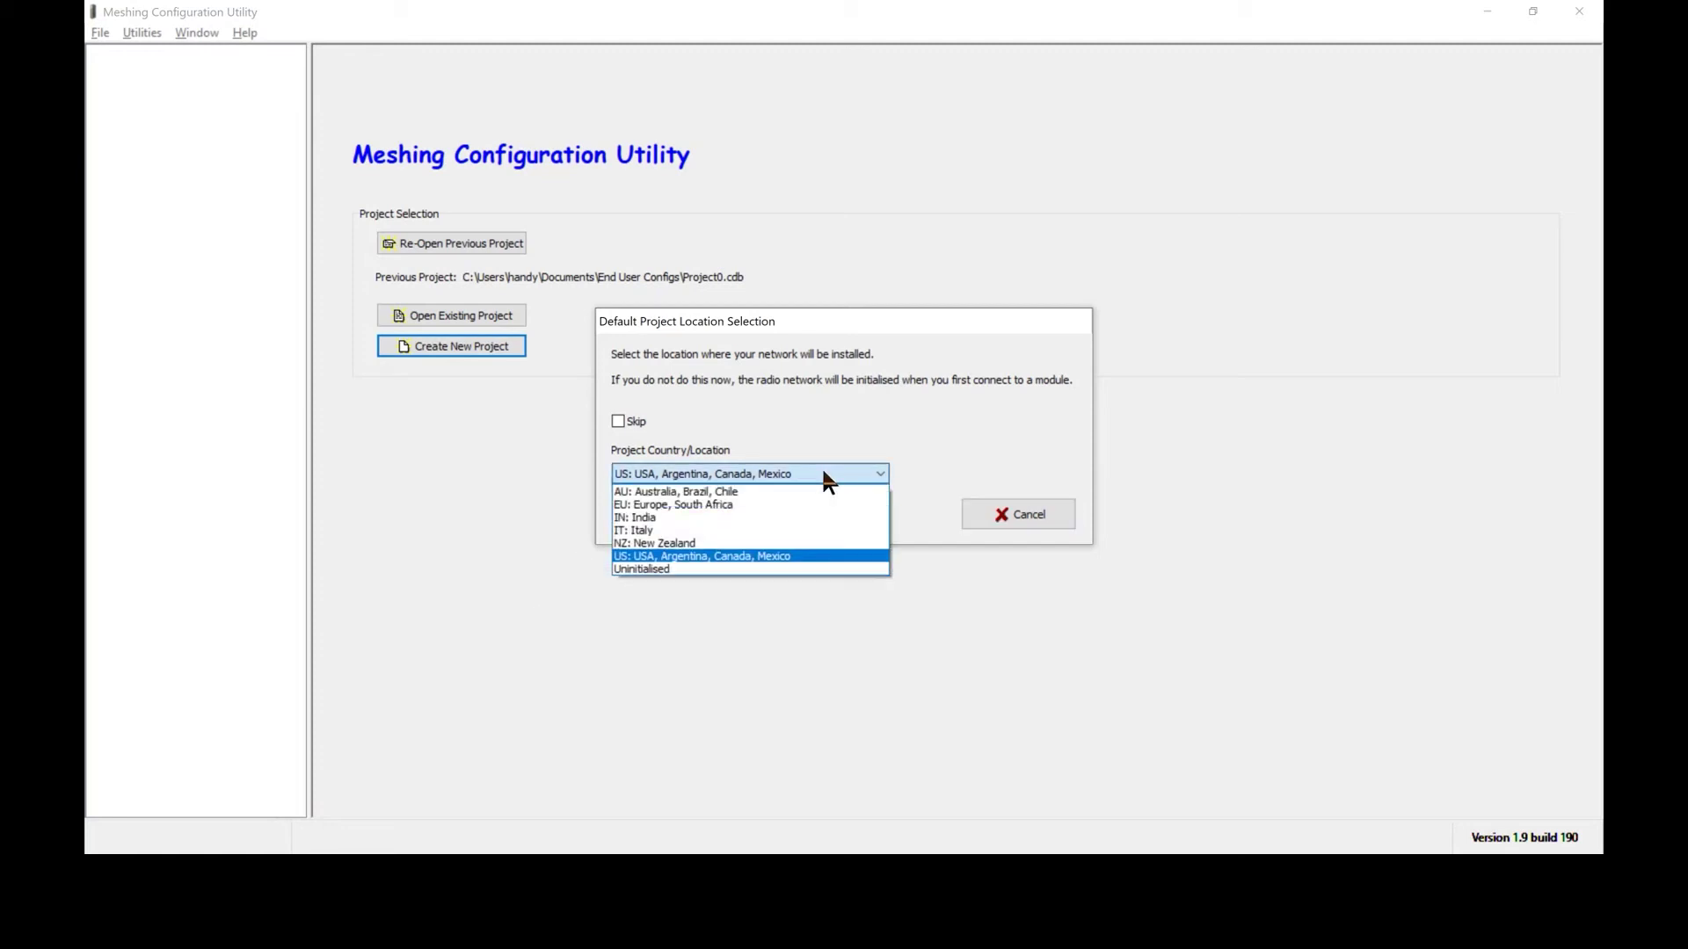
{"action": "left_click", "coordinate": [823, 474]}
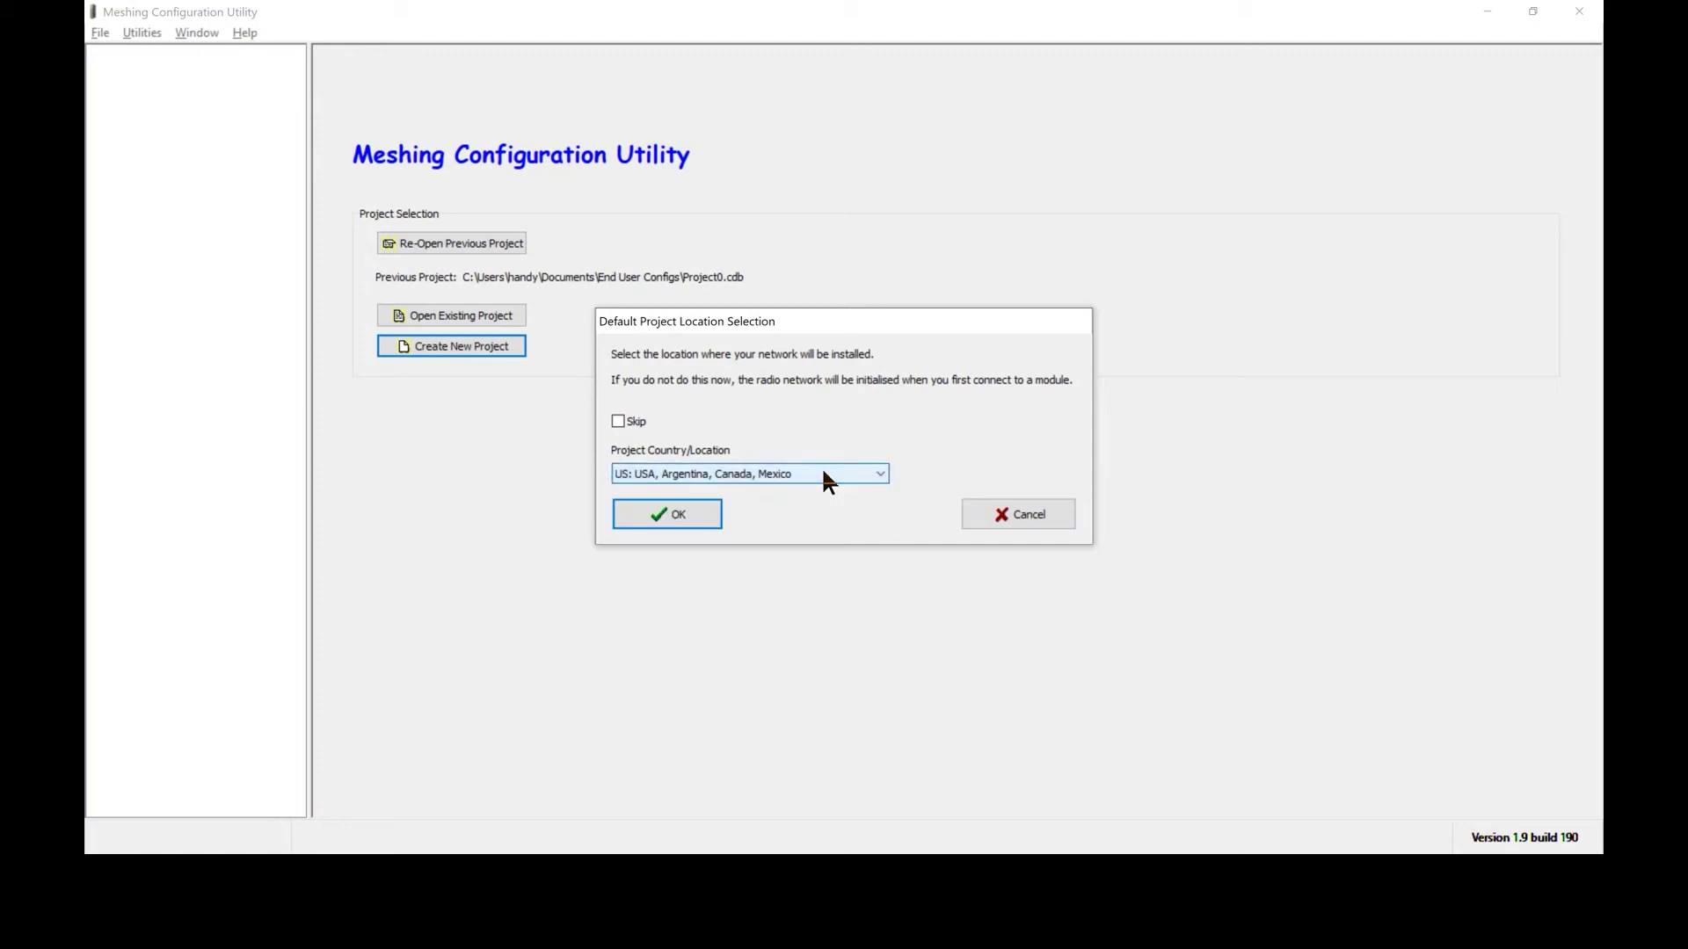
{"action": "left_click", "coordinate": [659, 514]}
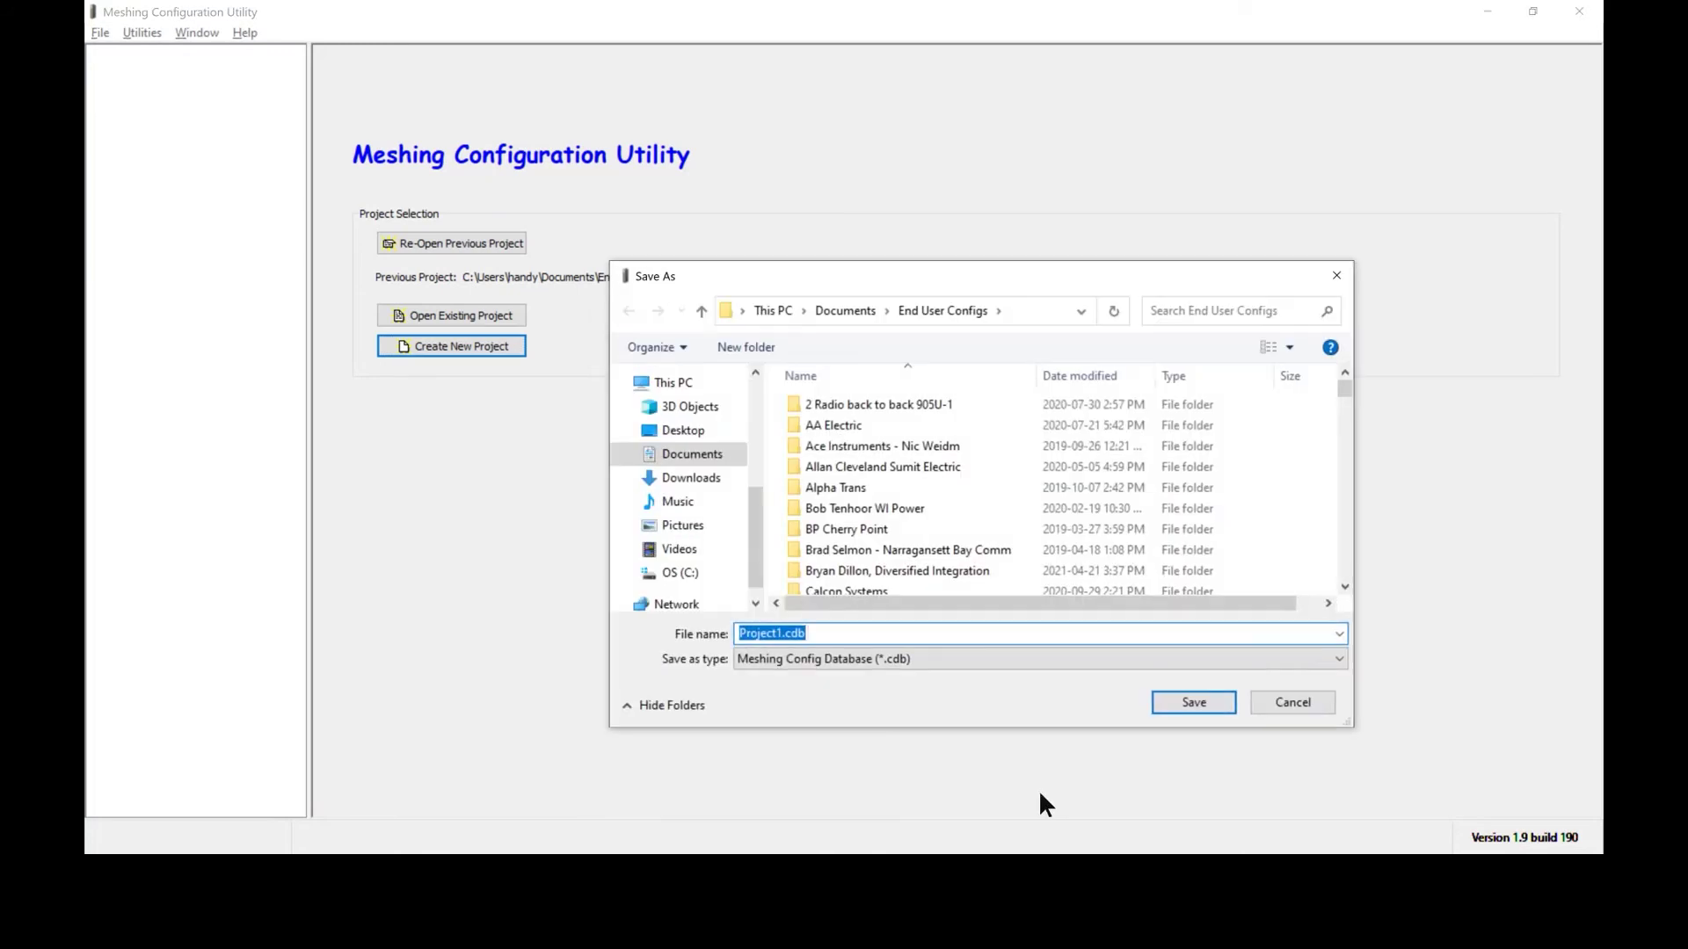
{"action": "left_click", "coordinate": [1191, 704]}
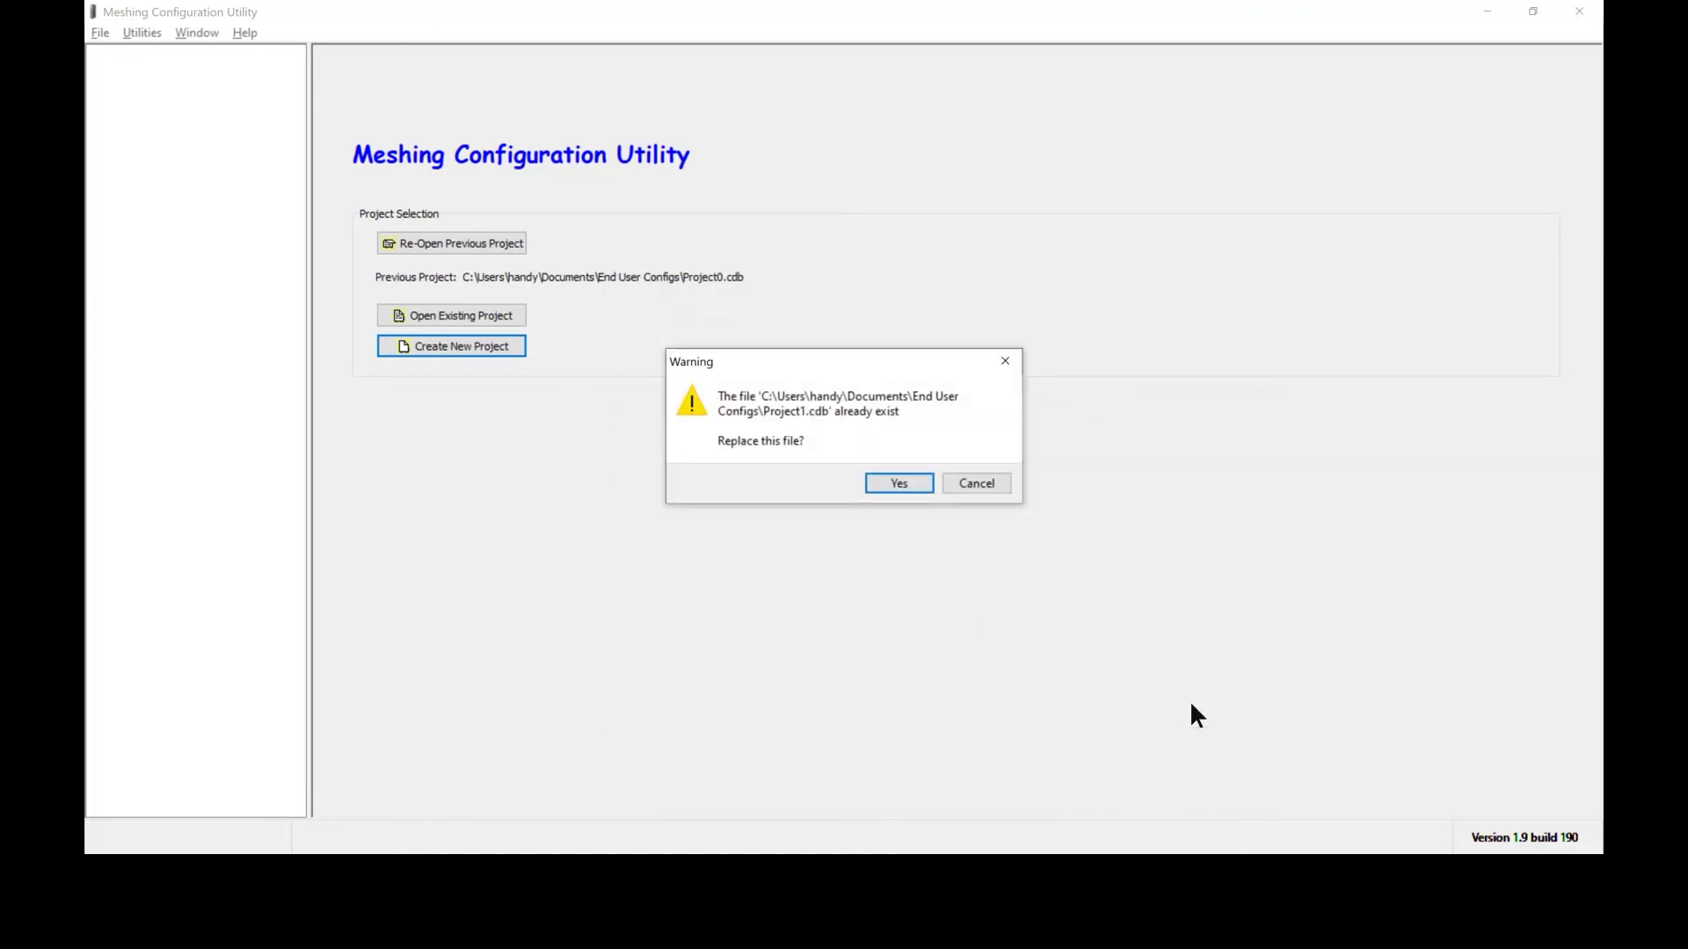
Confirm overwriting Project1.cdb and add a first 915U-2 radio unit
{"action": "left_click", "coordinate": [888, 482]}
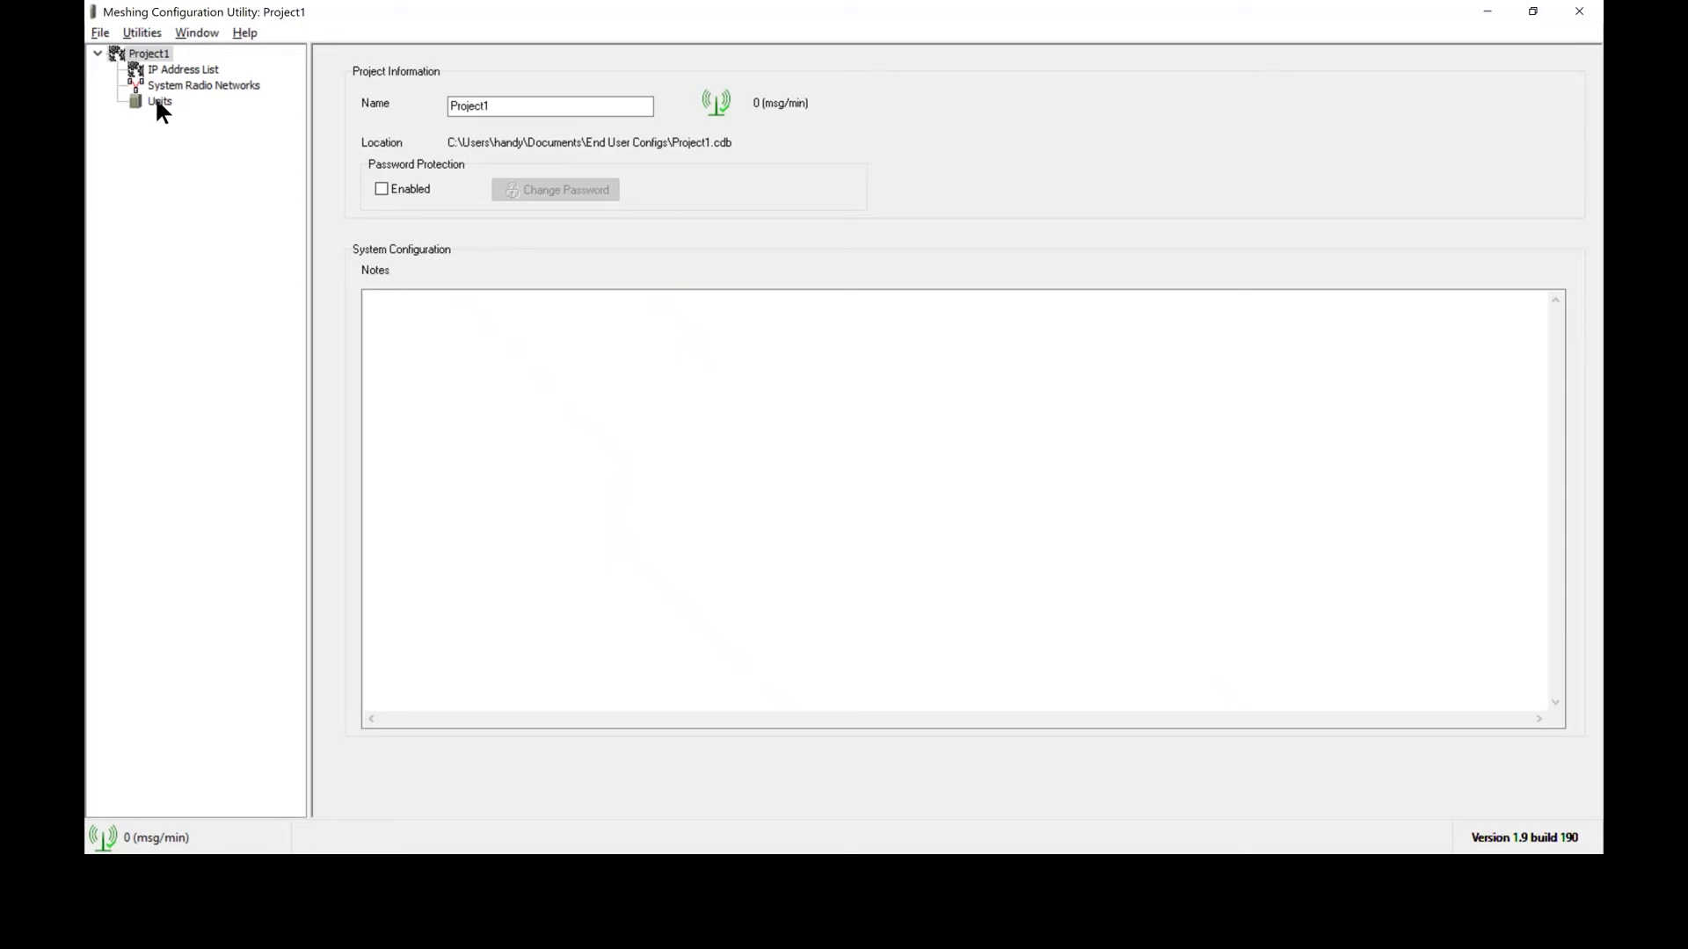
{"action": "left_click", "coordinate": [160, 103]}
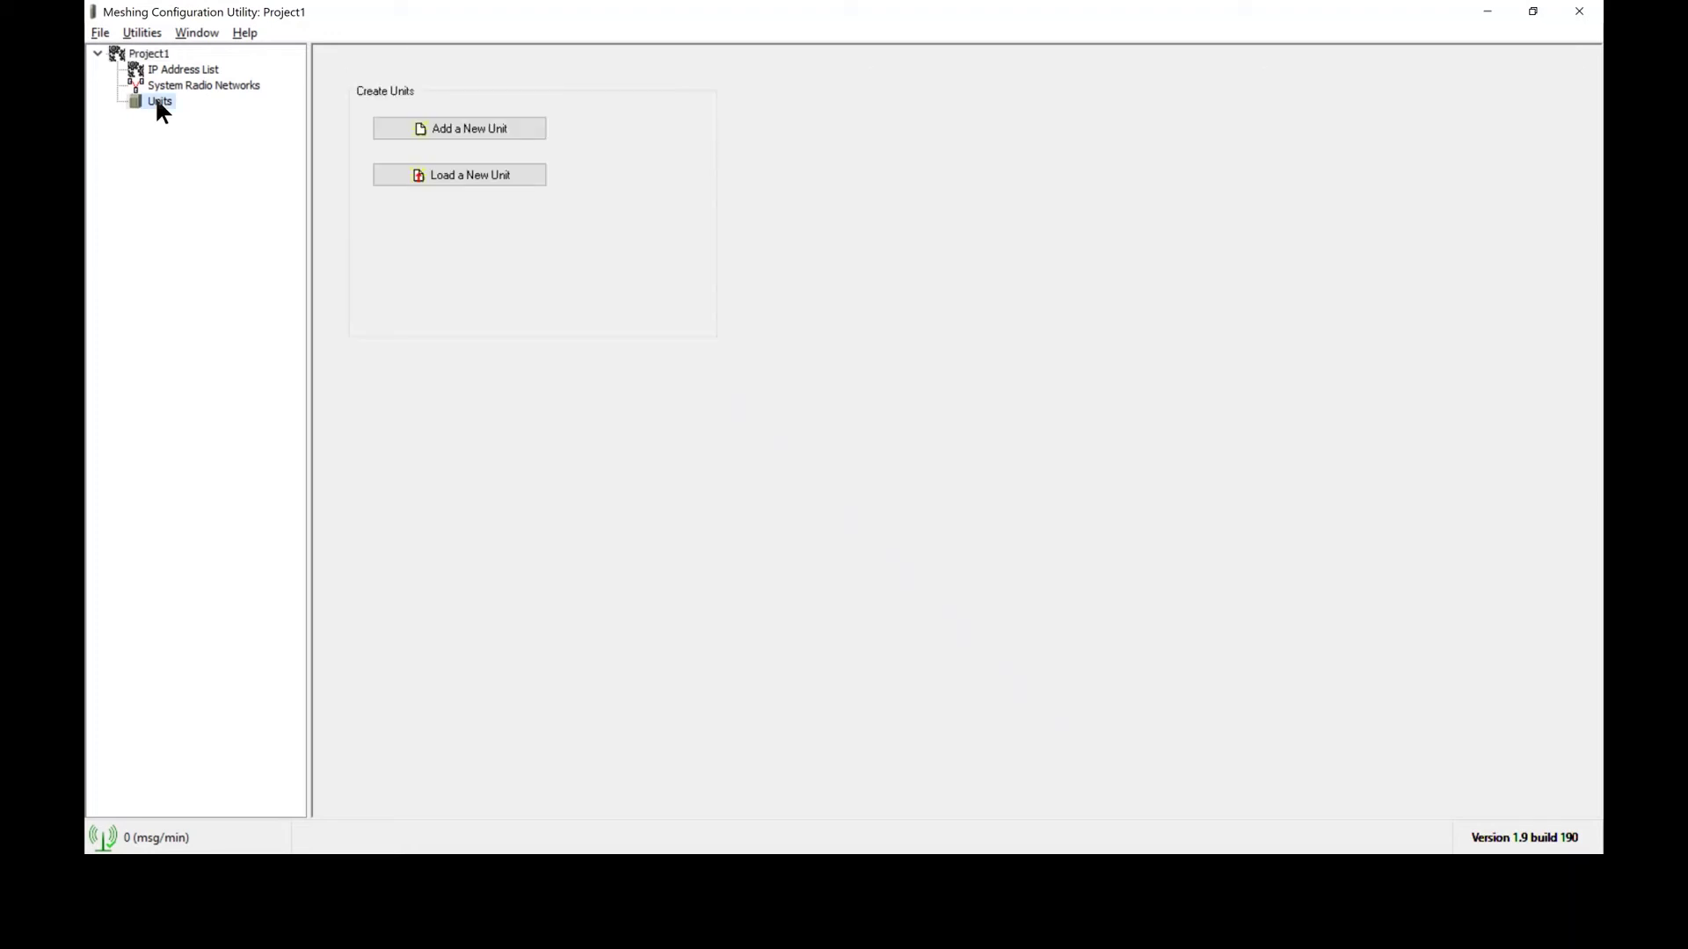
{"action": "left_click", "coordinate": [470, 128]}
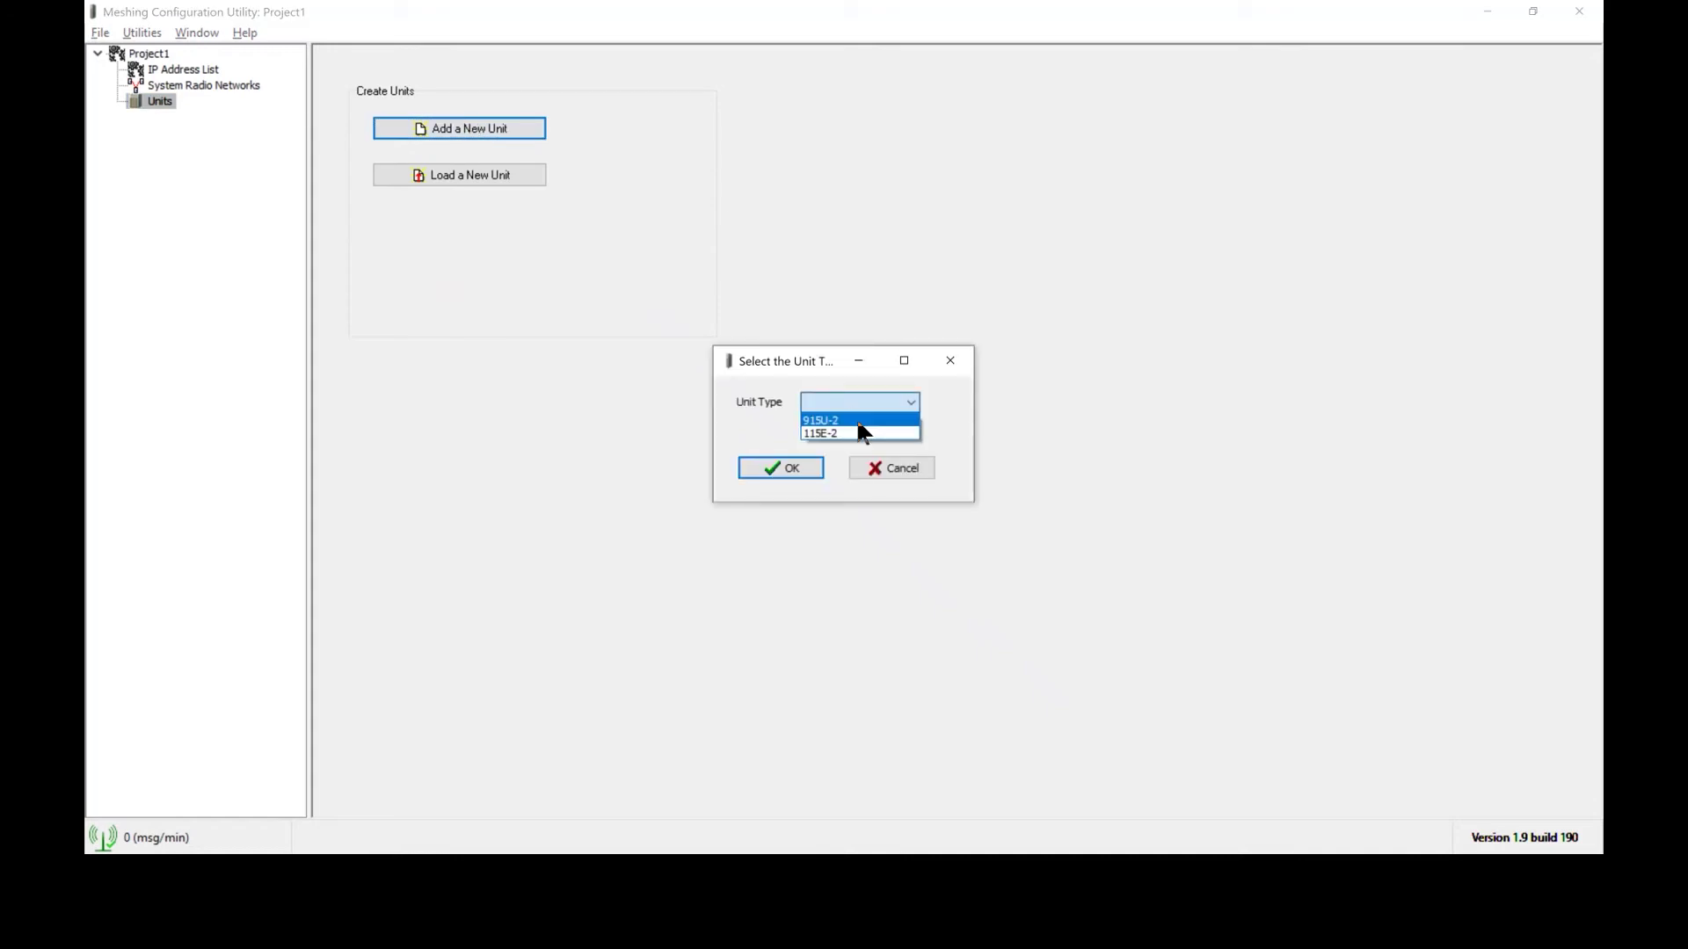
{"action": "left_click", "coordinate": [830, 421]}
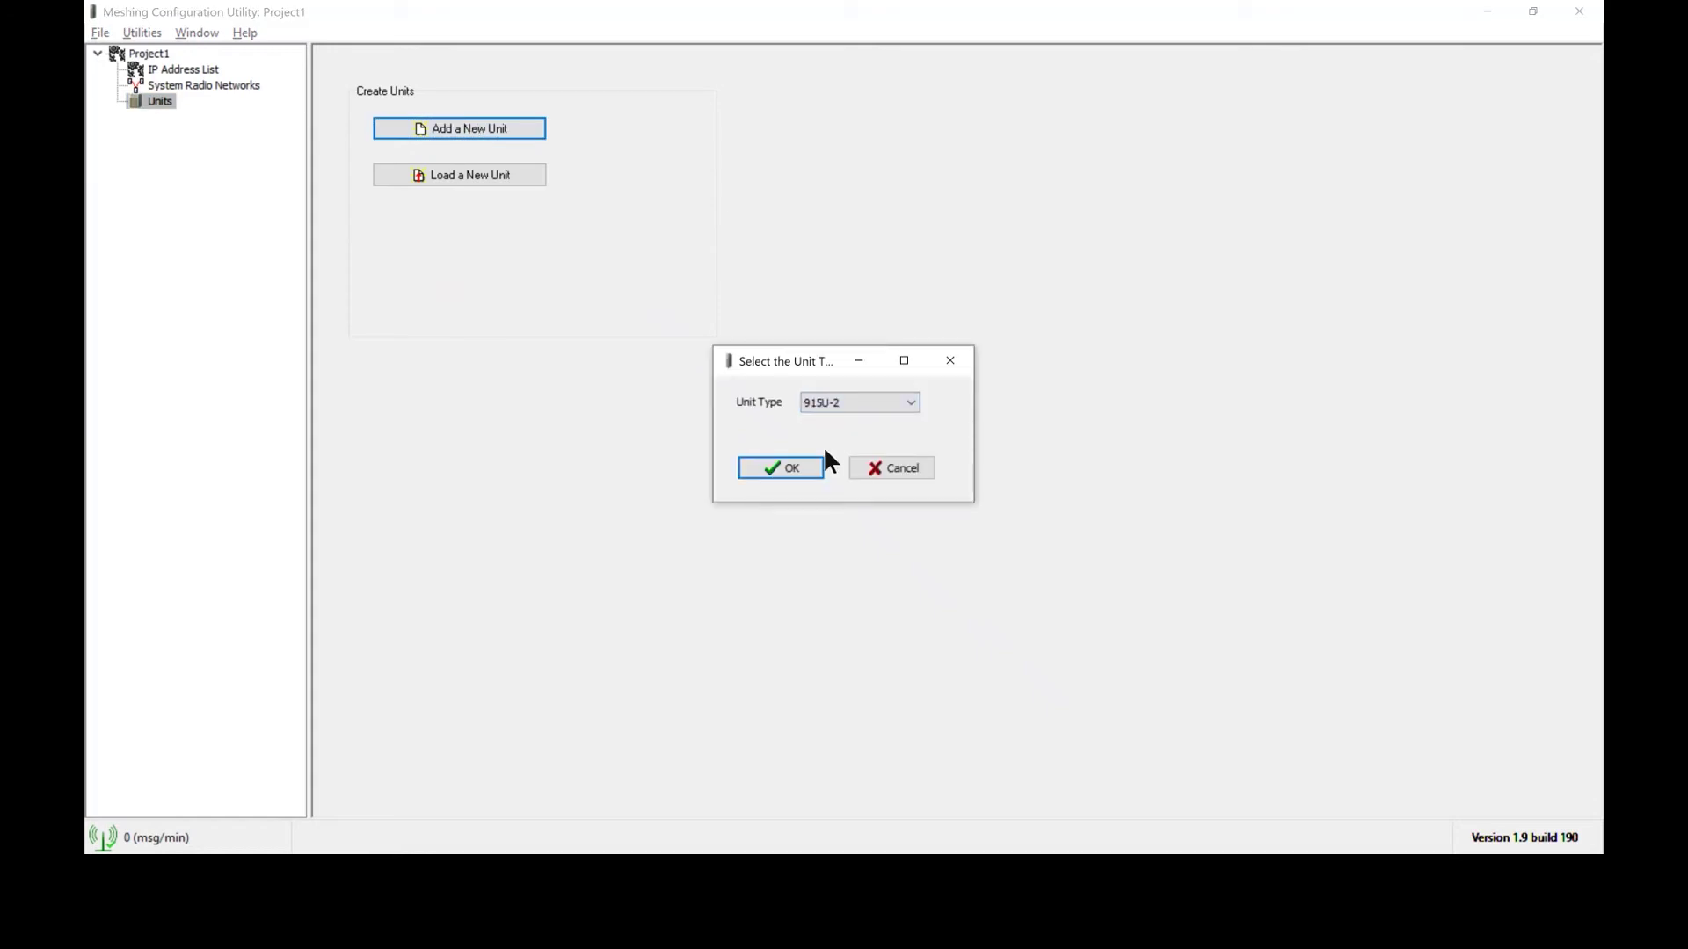
{"action": "left_click", "coordinate": [795, 468]}
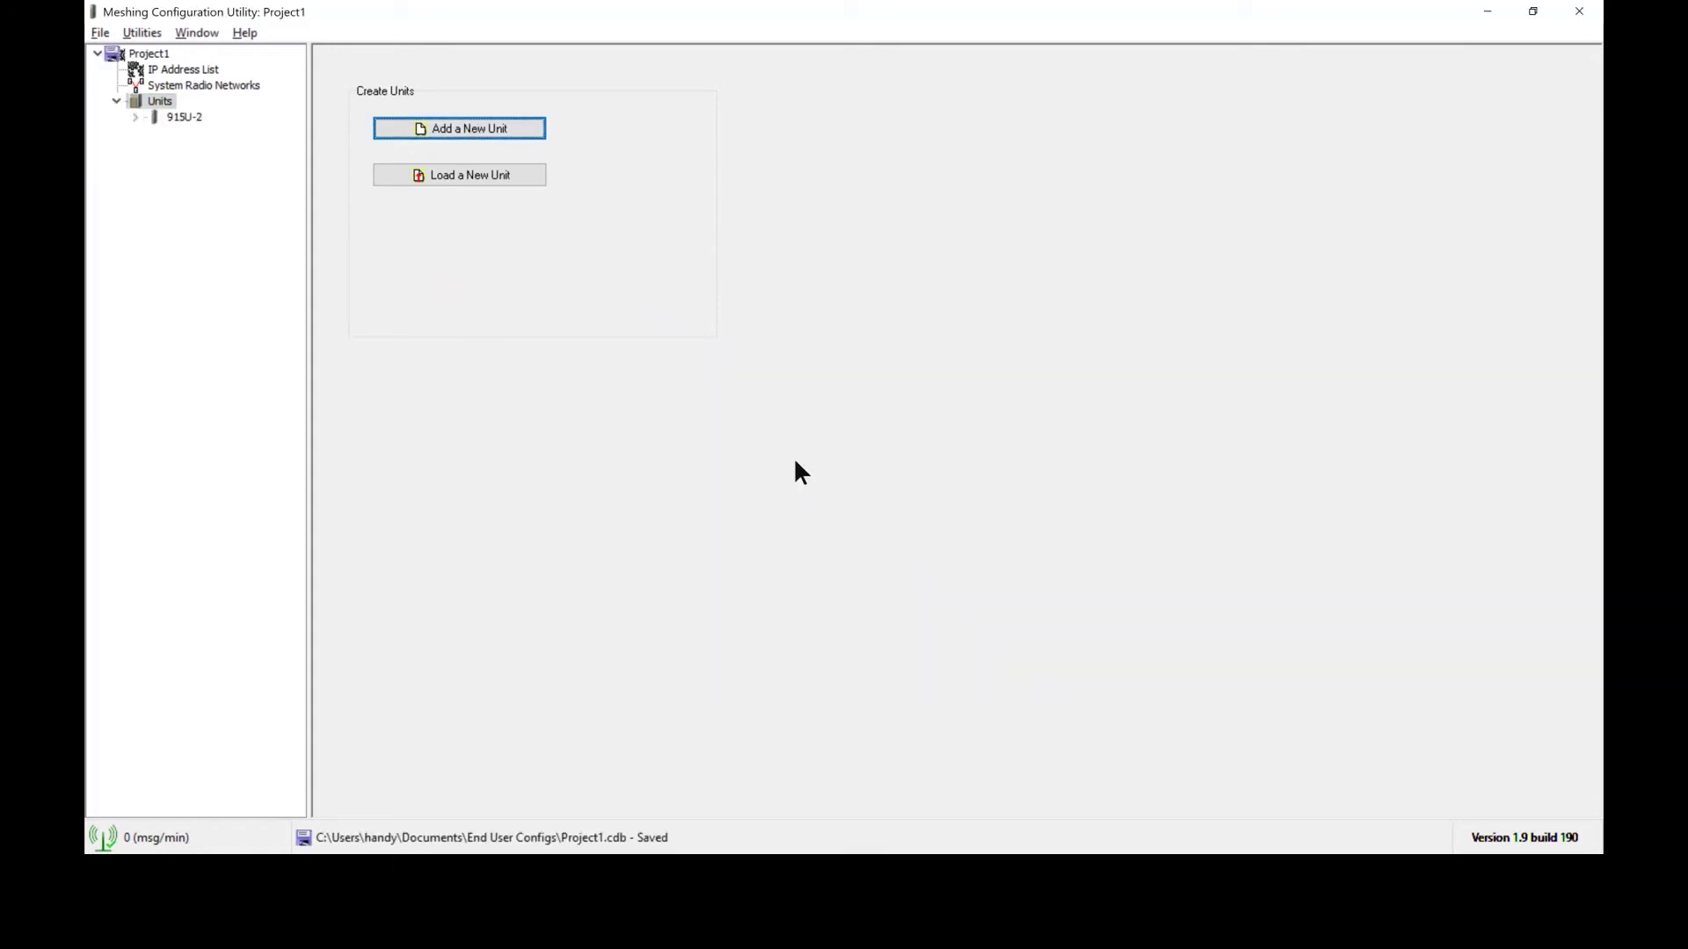
Add a second 915U-2 radio unit, named 915U-2 (1)
{"action": "left_click", "coordinate": [475, 139]}
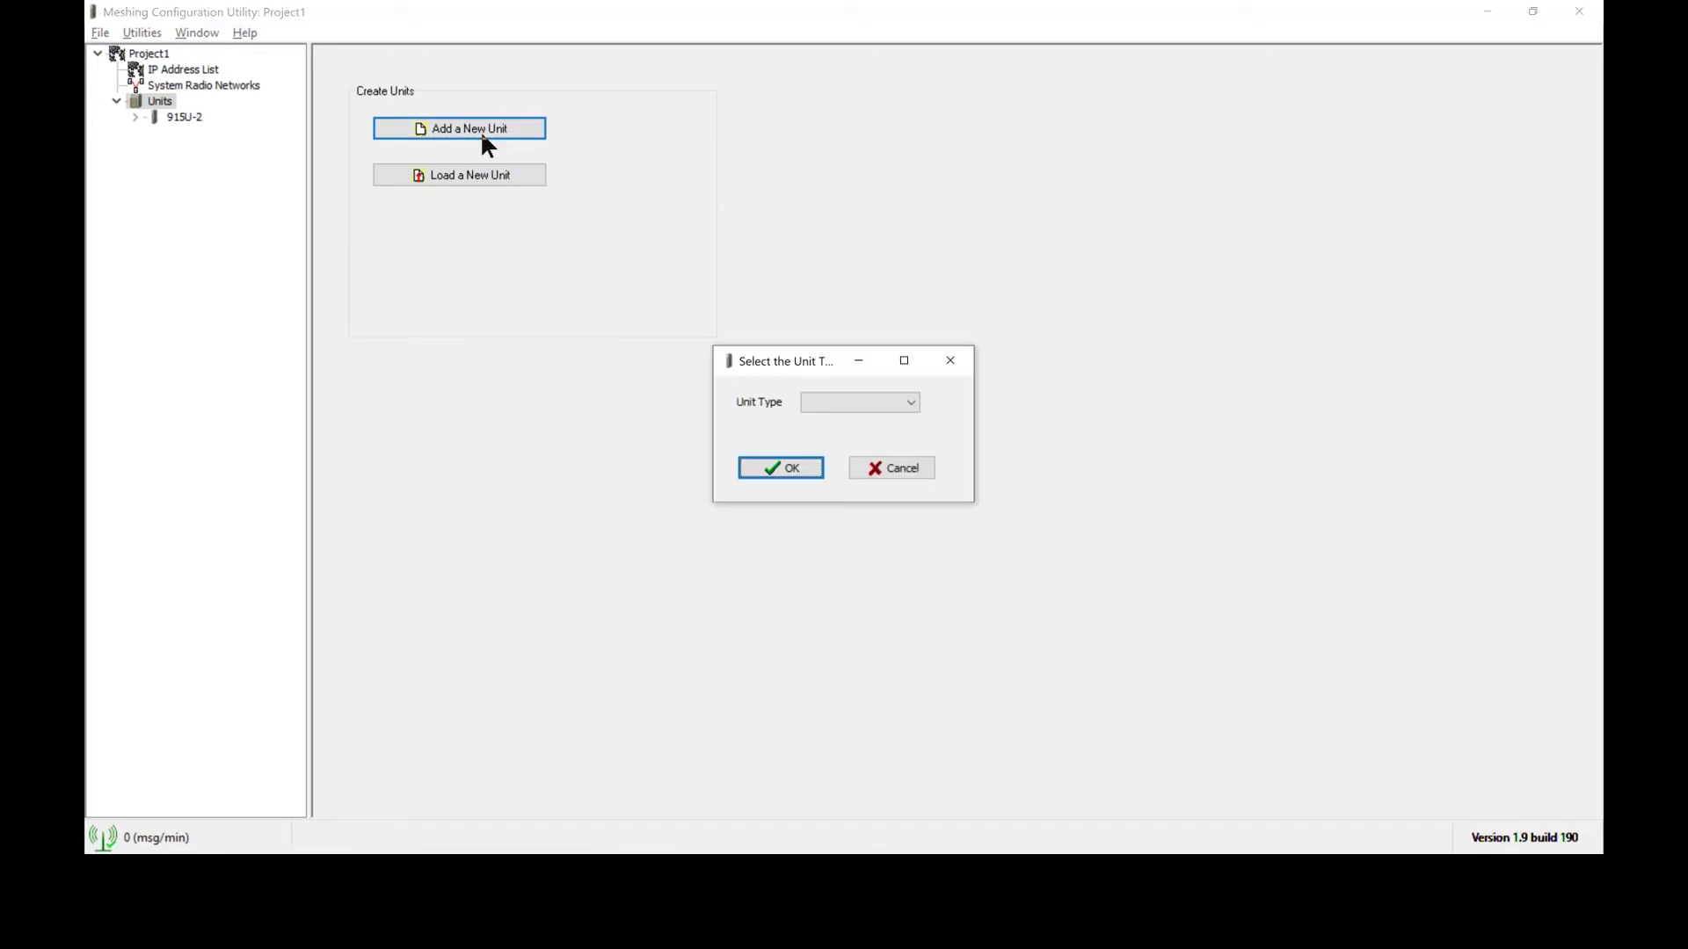
{"action": "left_click", "coordinate": [819, 403]}
{"action": "left_click", "coordinate": [830, 421]}
{"action": "left_click", "coordinate": [786, 468]}
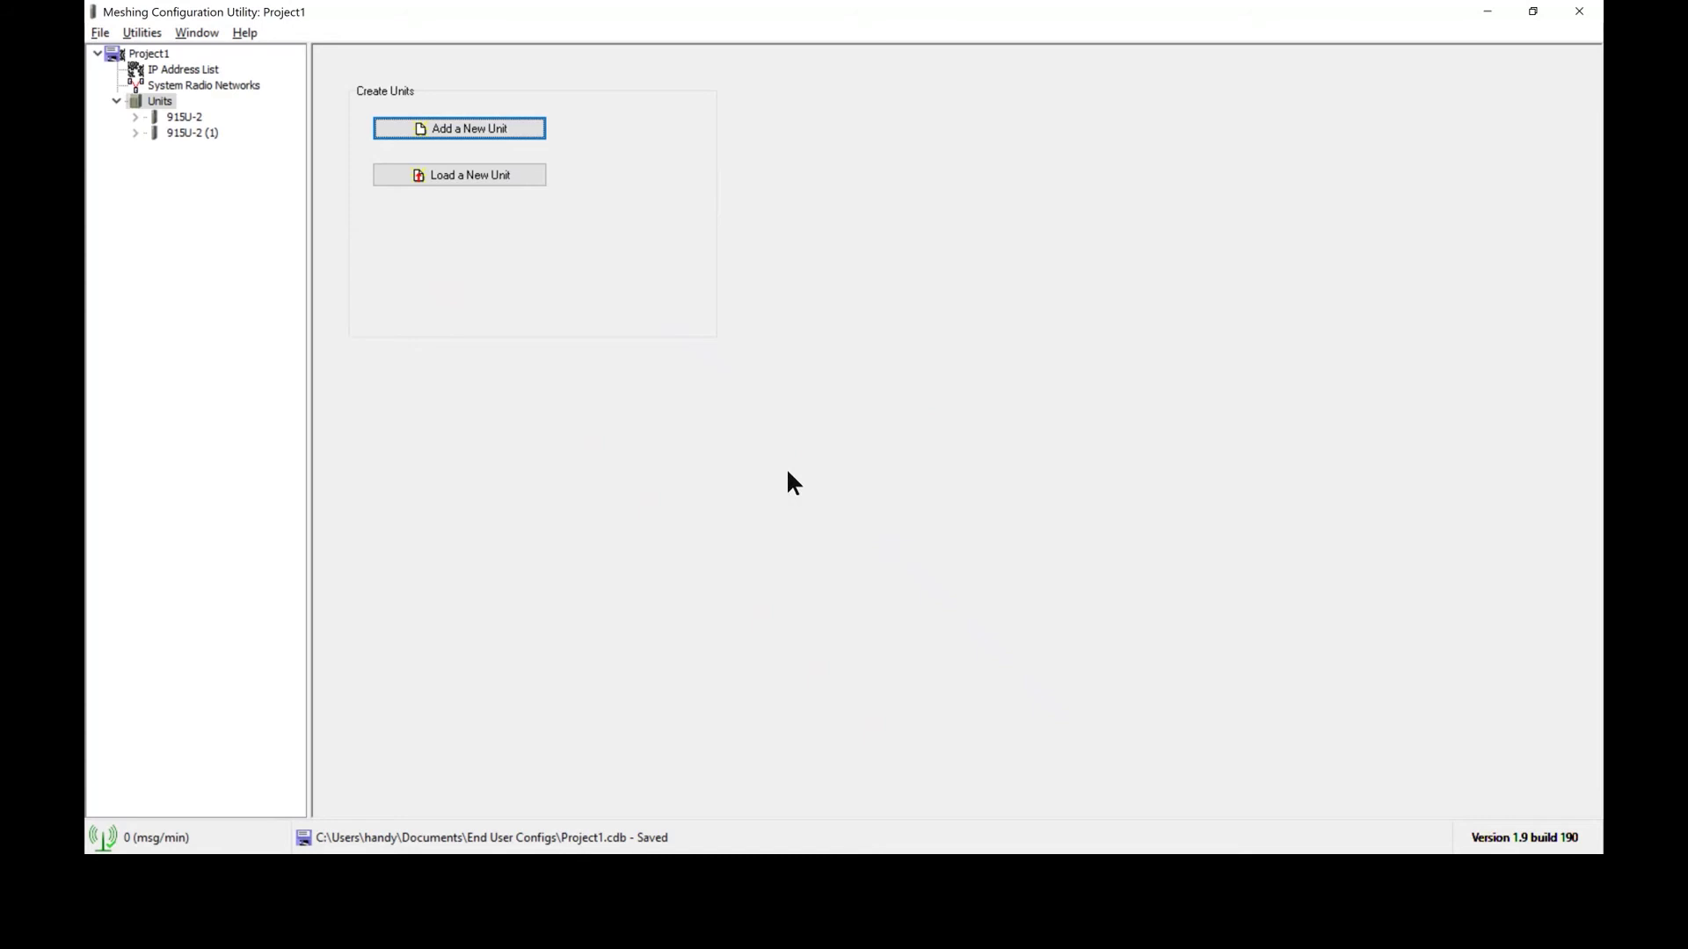
Expand both units and rename the first radio to '915U-2 Base unit'
{"action": "left_click", "coordinate": [136, 116]}
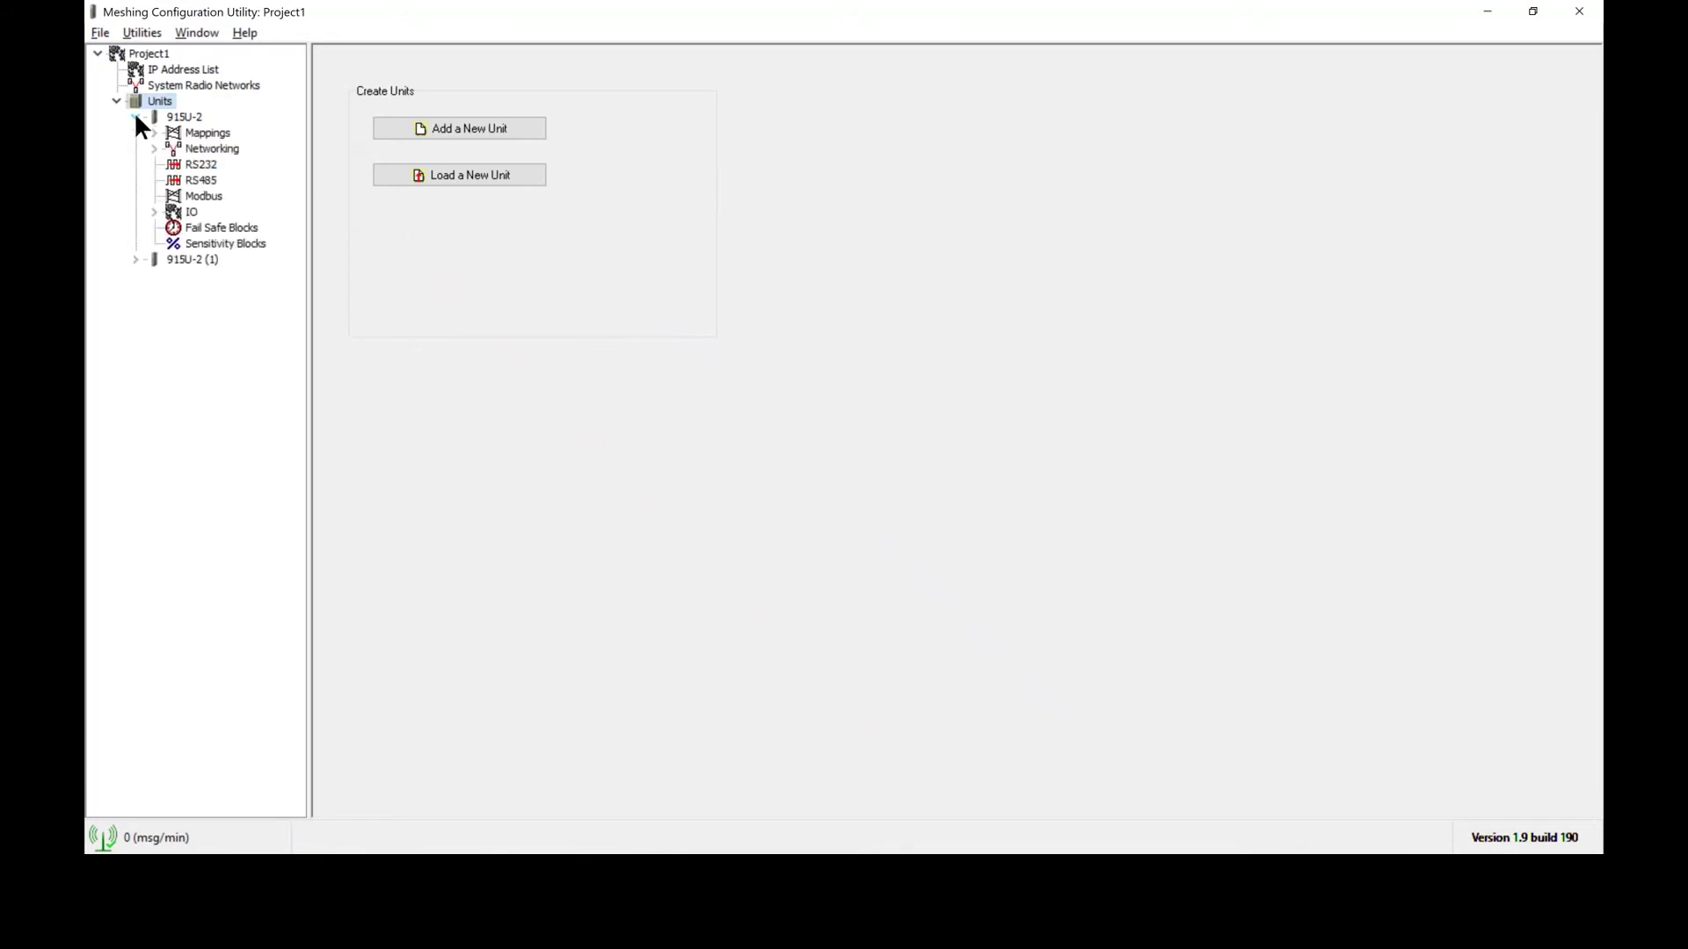
{"action": "left_click", "coordinate": [135, 259]}
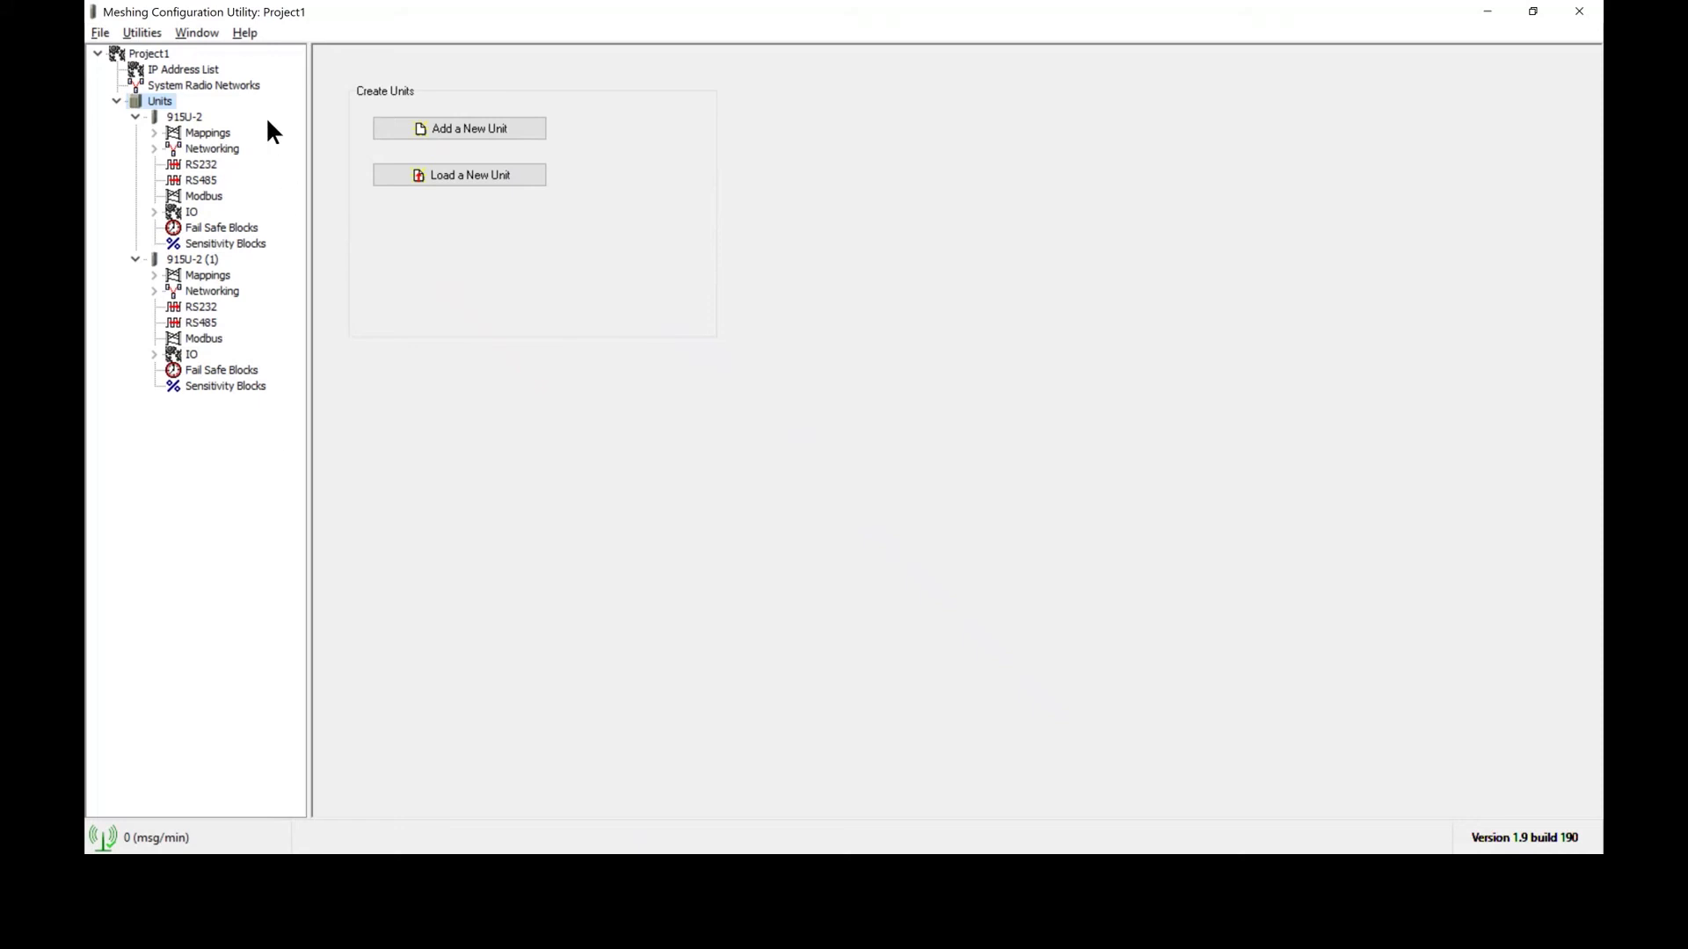
{"action": "left_click", "coordinate": [185, 118]}
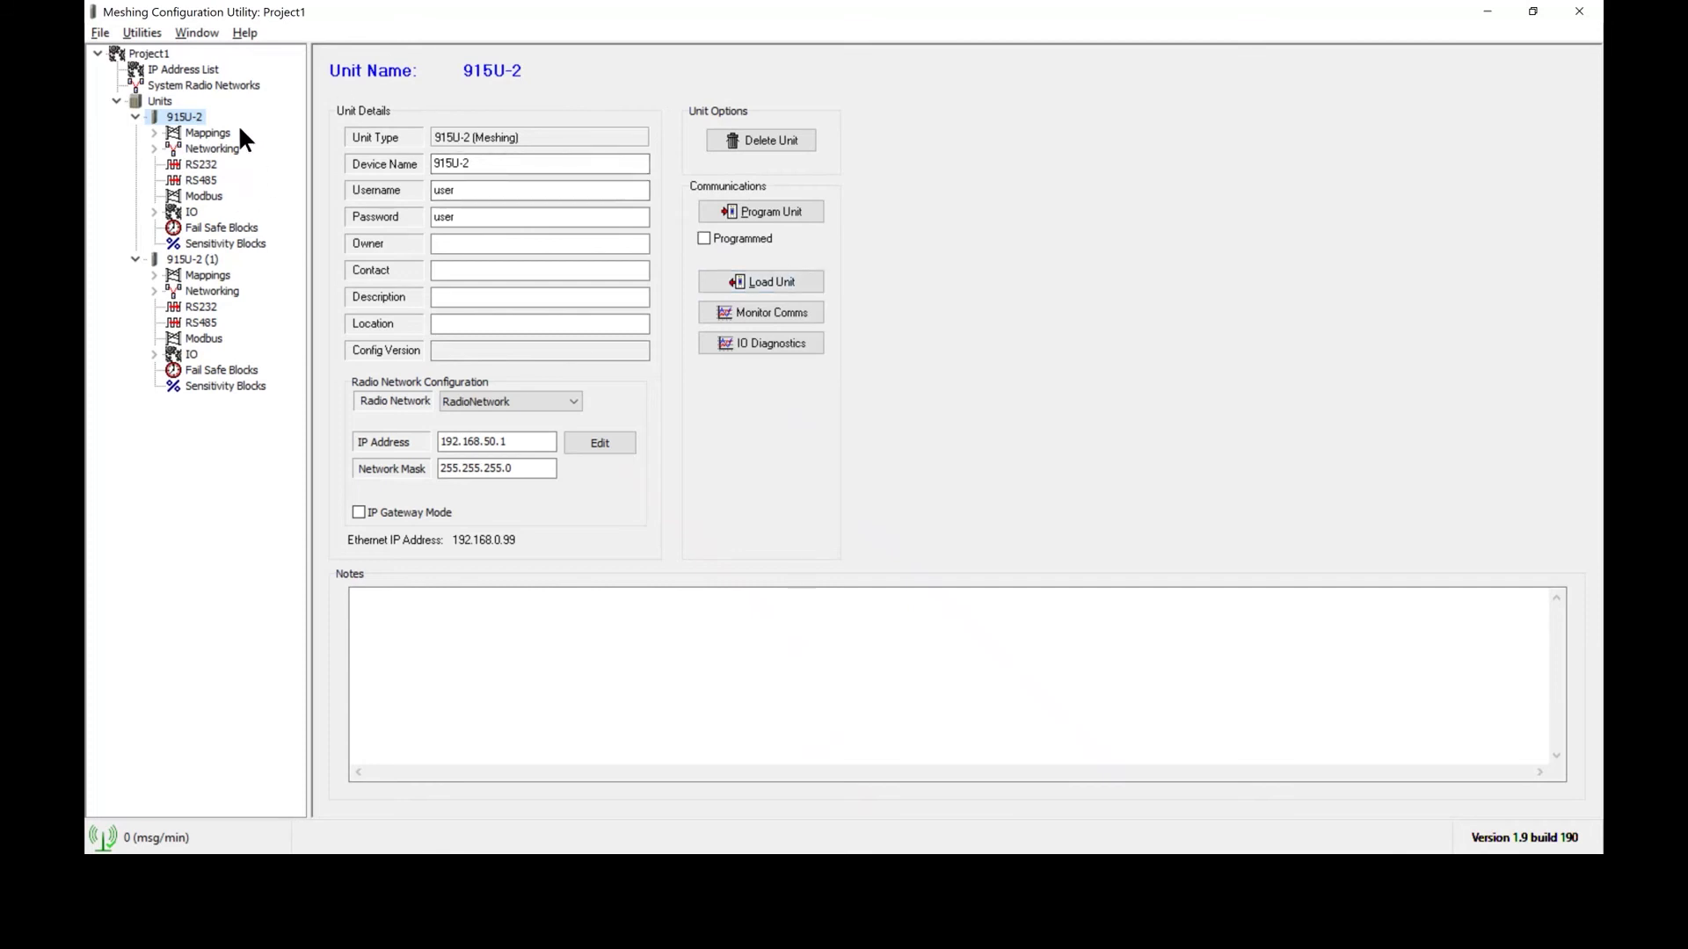
{"action": "left_click", "coordinate": [490, 164]}
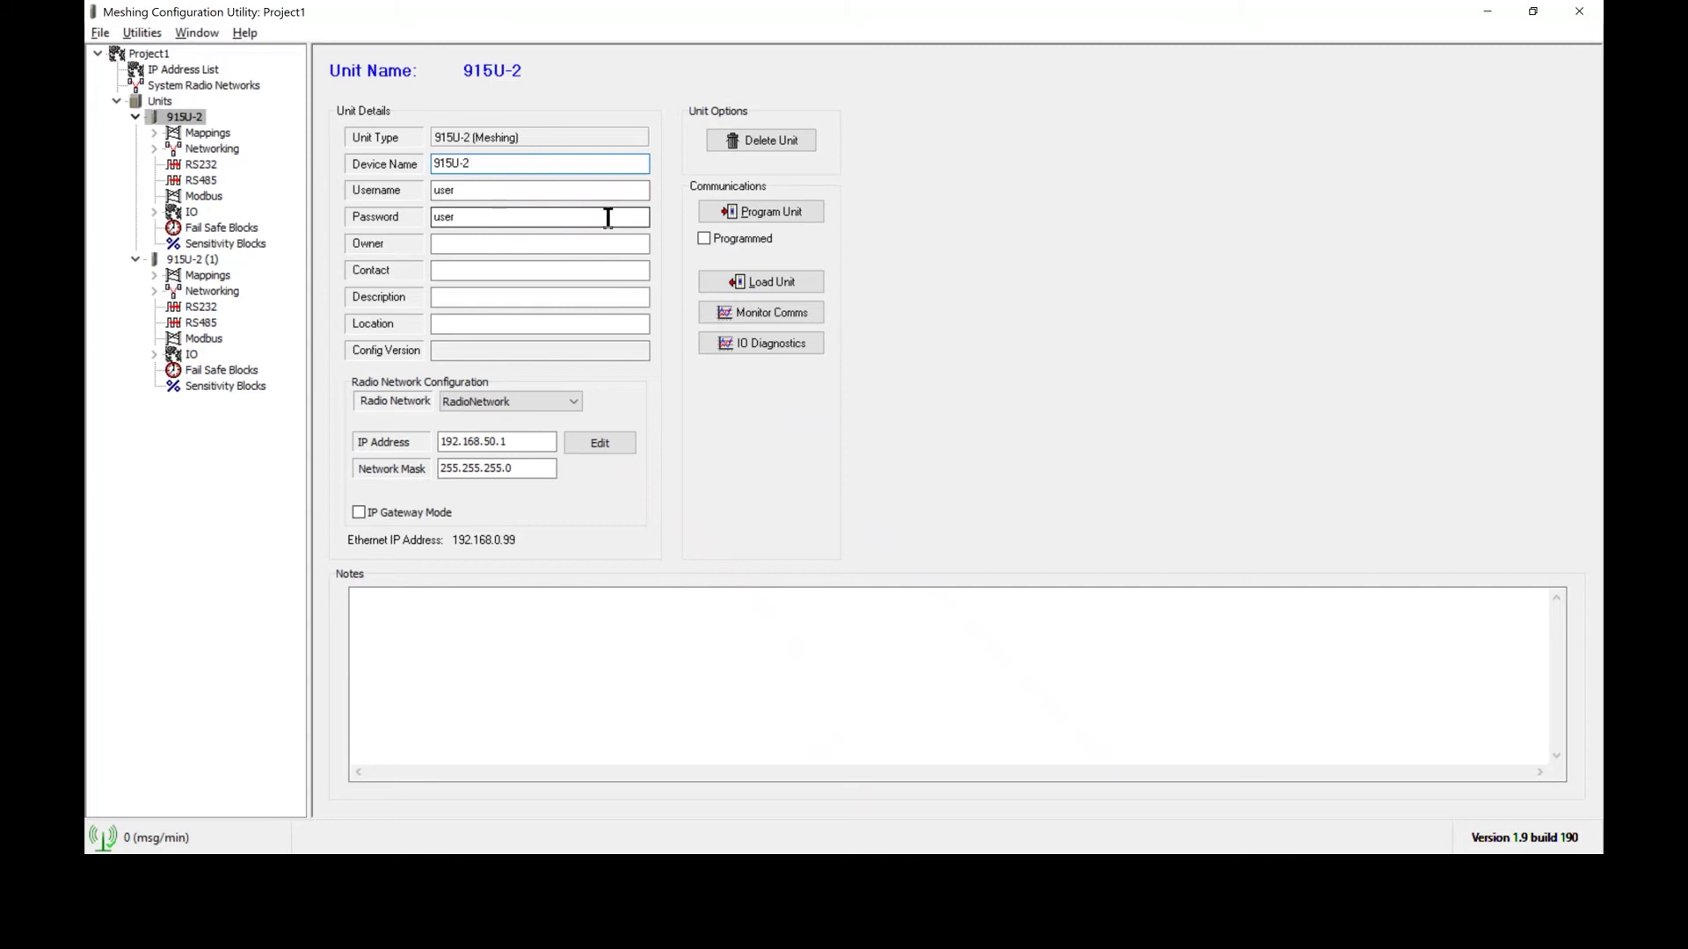
{"action": "type", "text": "Base unit"}
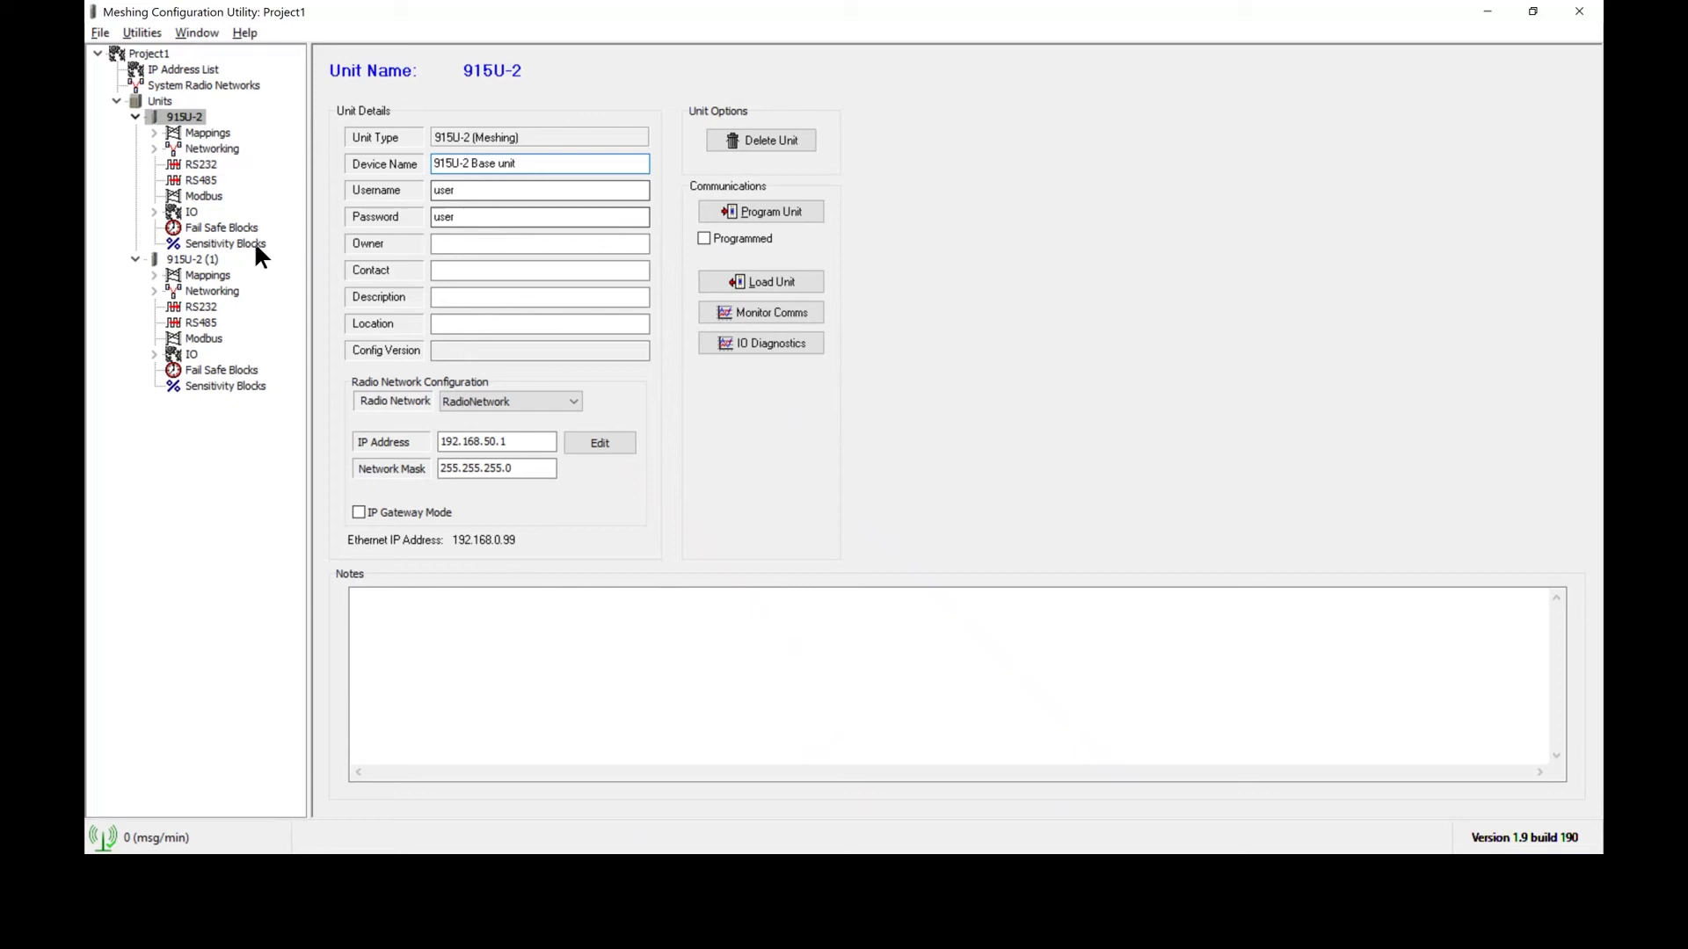
Rename the 915U-2 (1) radio to '915U-2 Remote unit'
{"action": "left_click", "coordinate": [215, 261]}
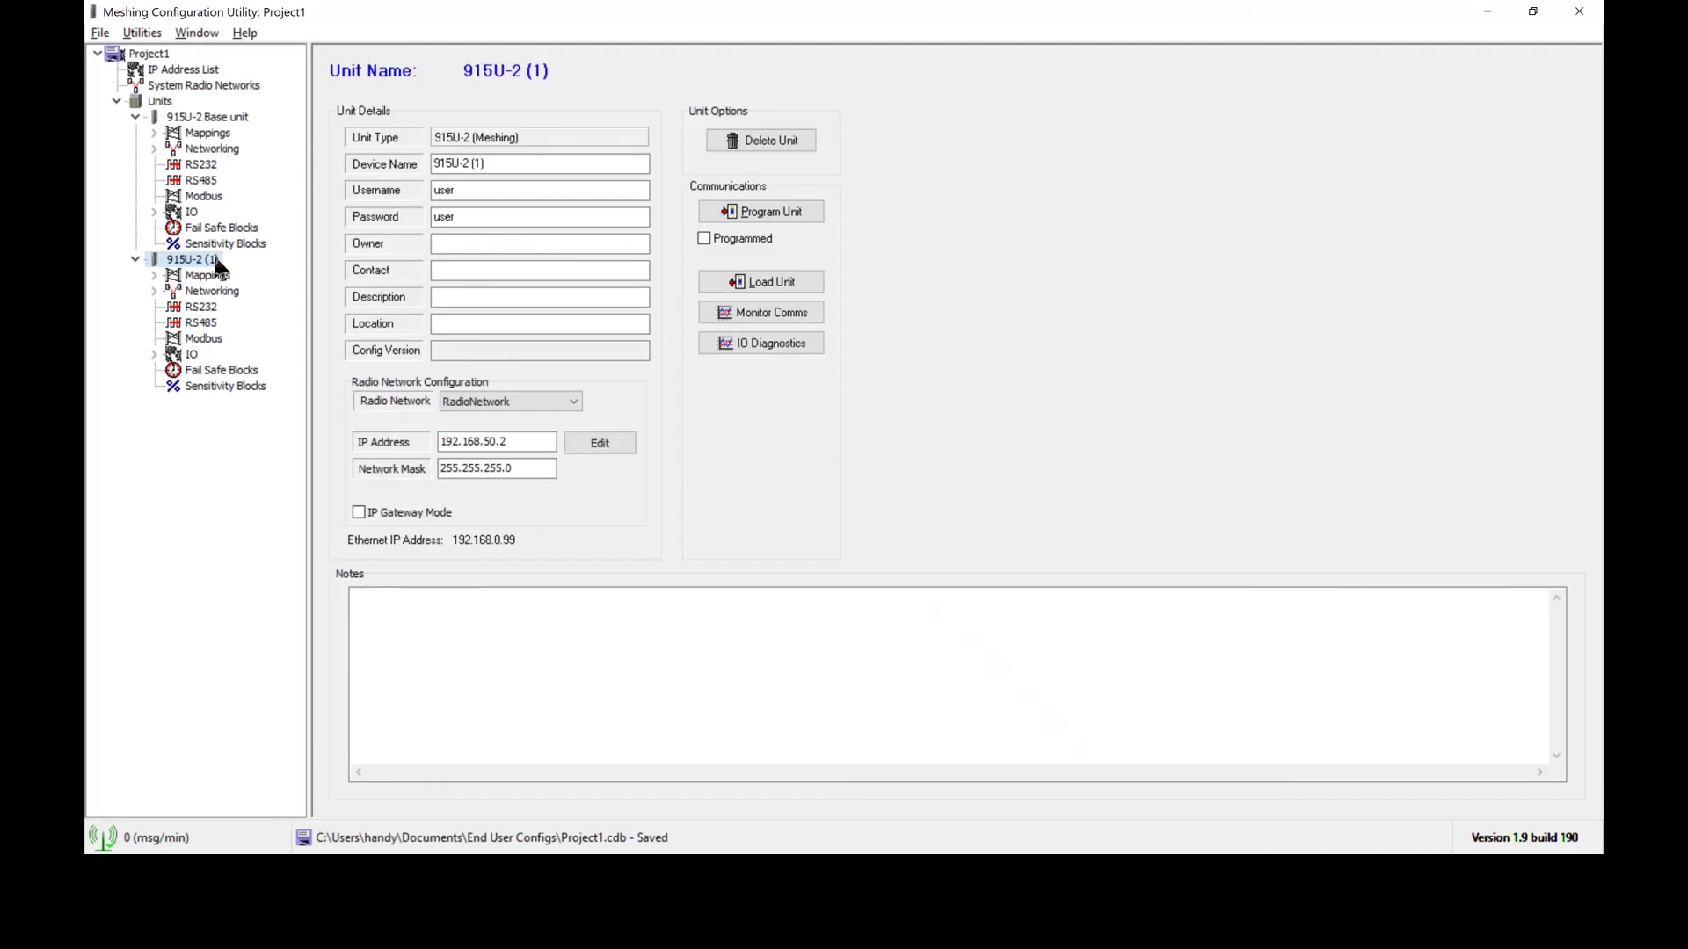
{"action": "left_click", "coordinate": [488, 163]}
{"action": "key", "text": "BackSpace"}
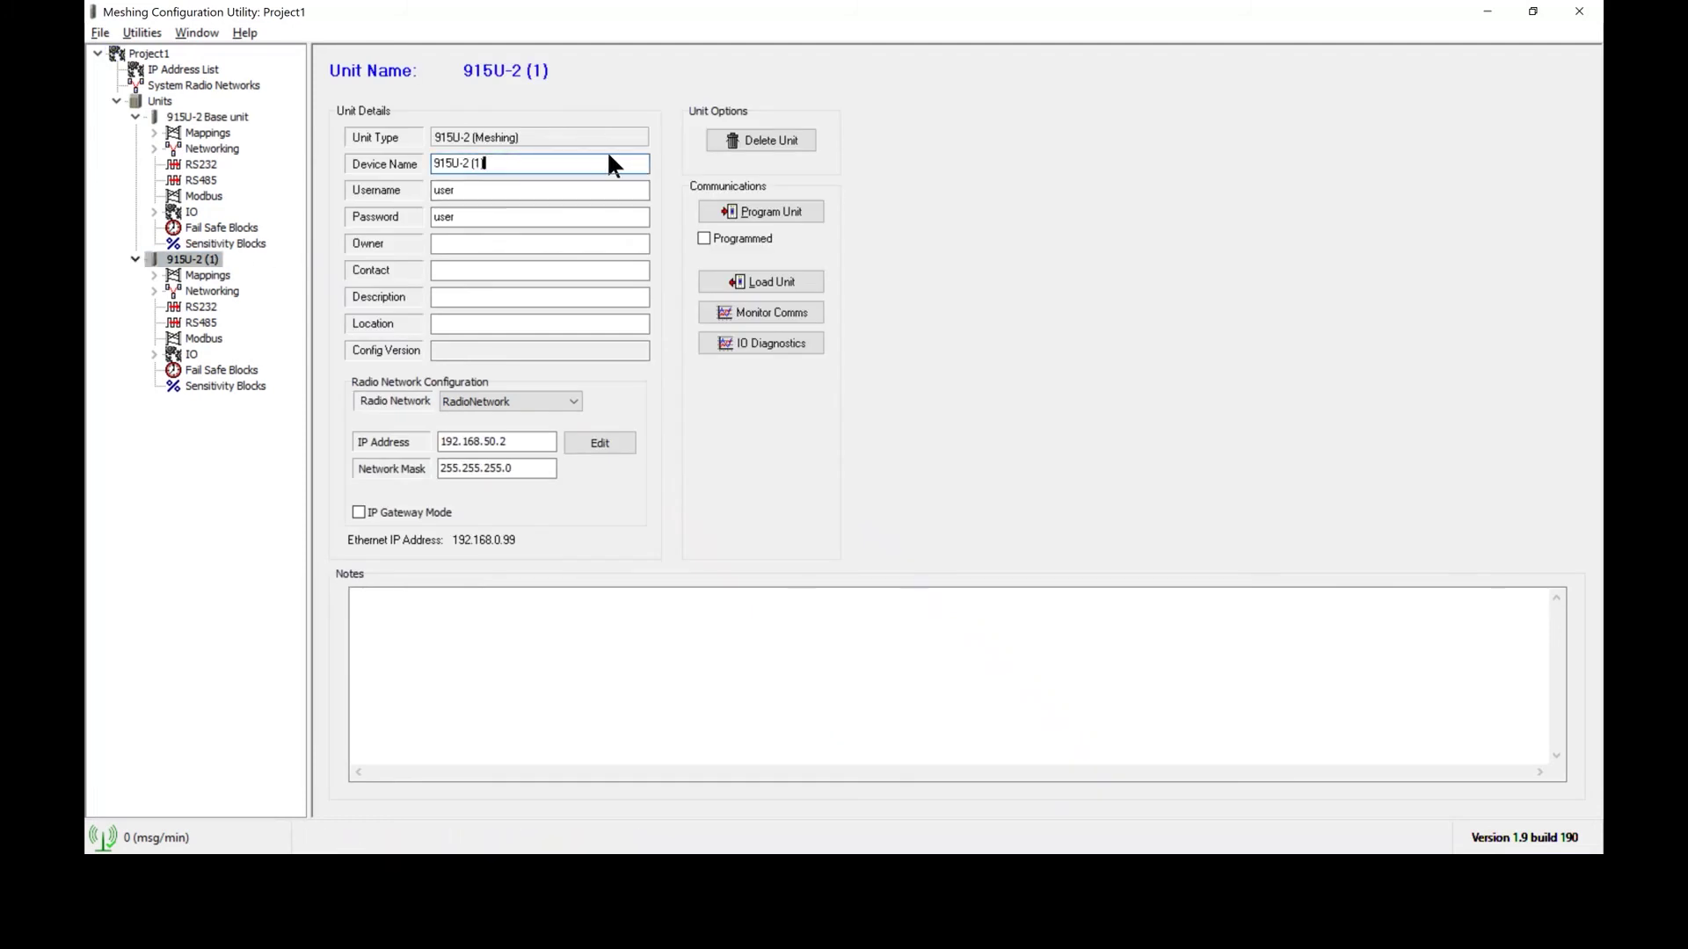
{"action": "key", "text": "BackSpace"}
{"action": "key", "text": "BackSpace"}
{"action": "type", "text": "Remote unit"}
Add a Gather/Scatter mapping on the Base unit targeting 915U-2 Remote unit - Radio
{"action": "left_click", "coordinate": [219, 132]}
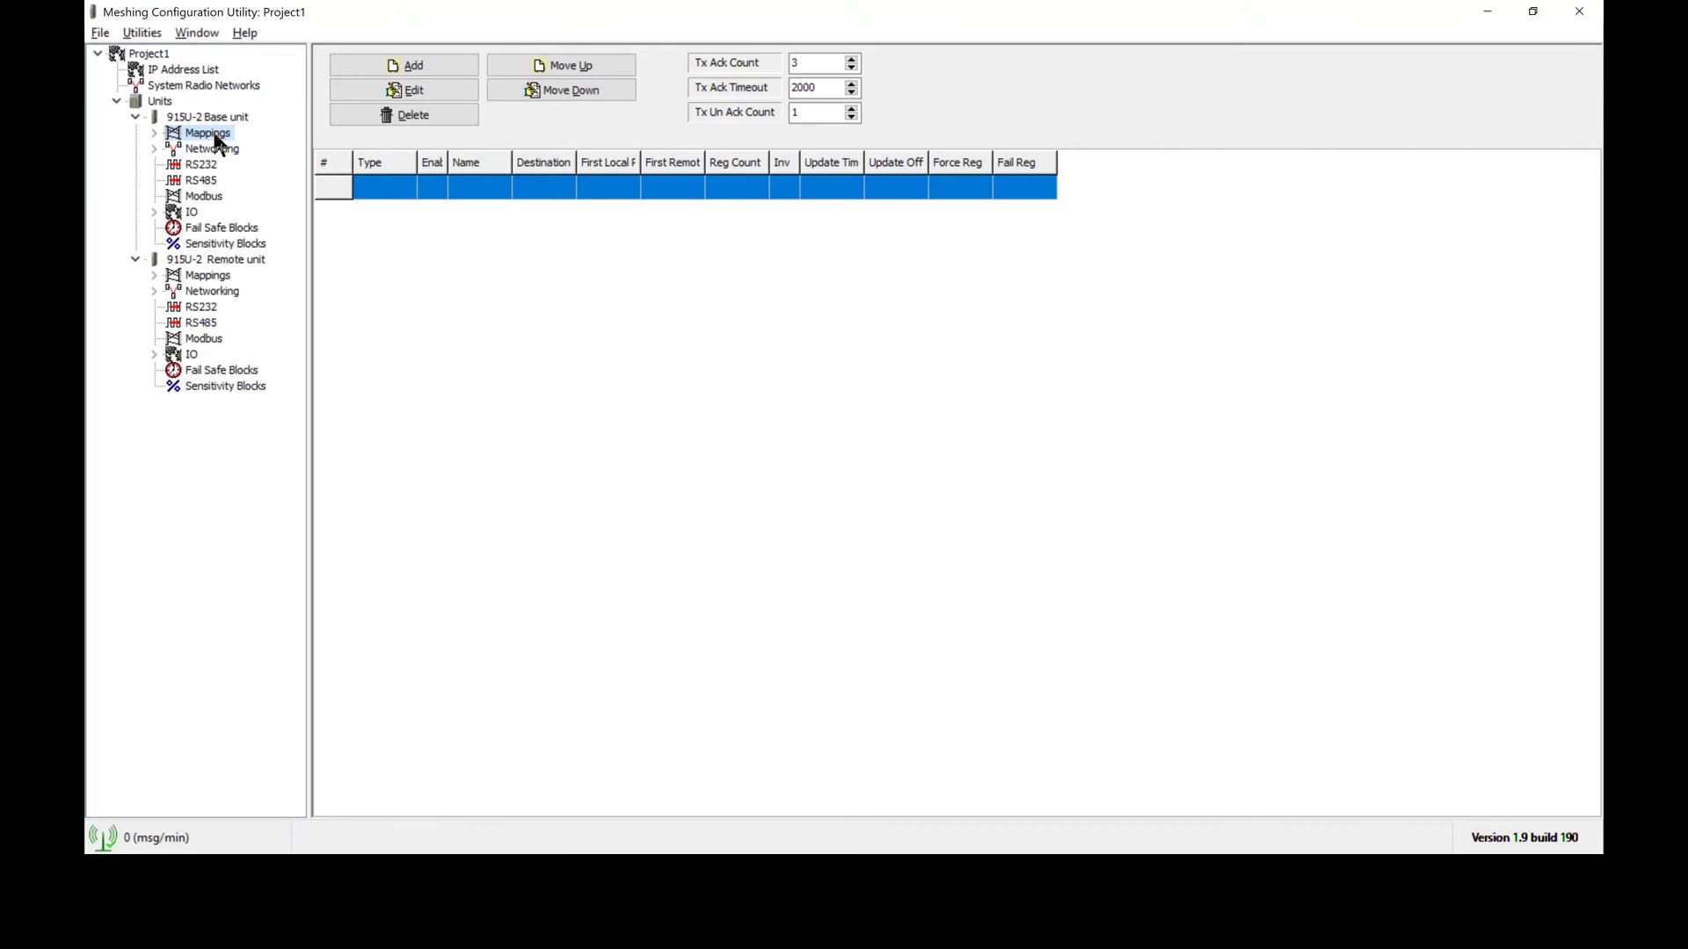
{"action": "left_click", "coordinate": [360, 67]}
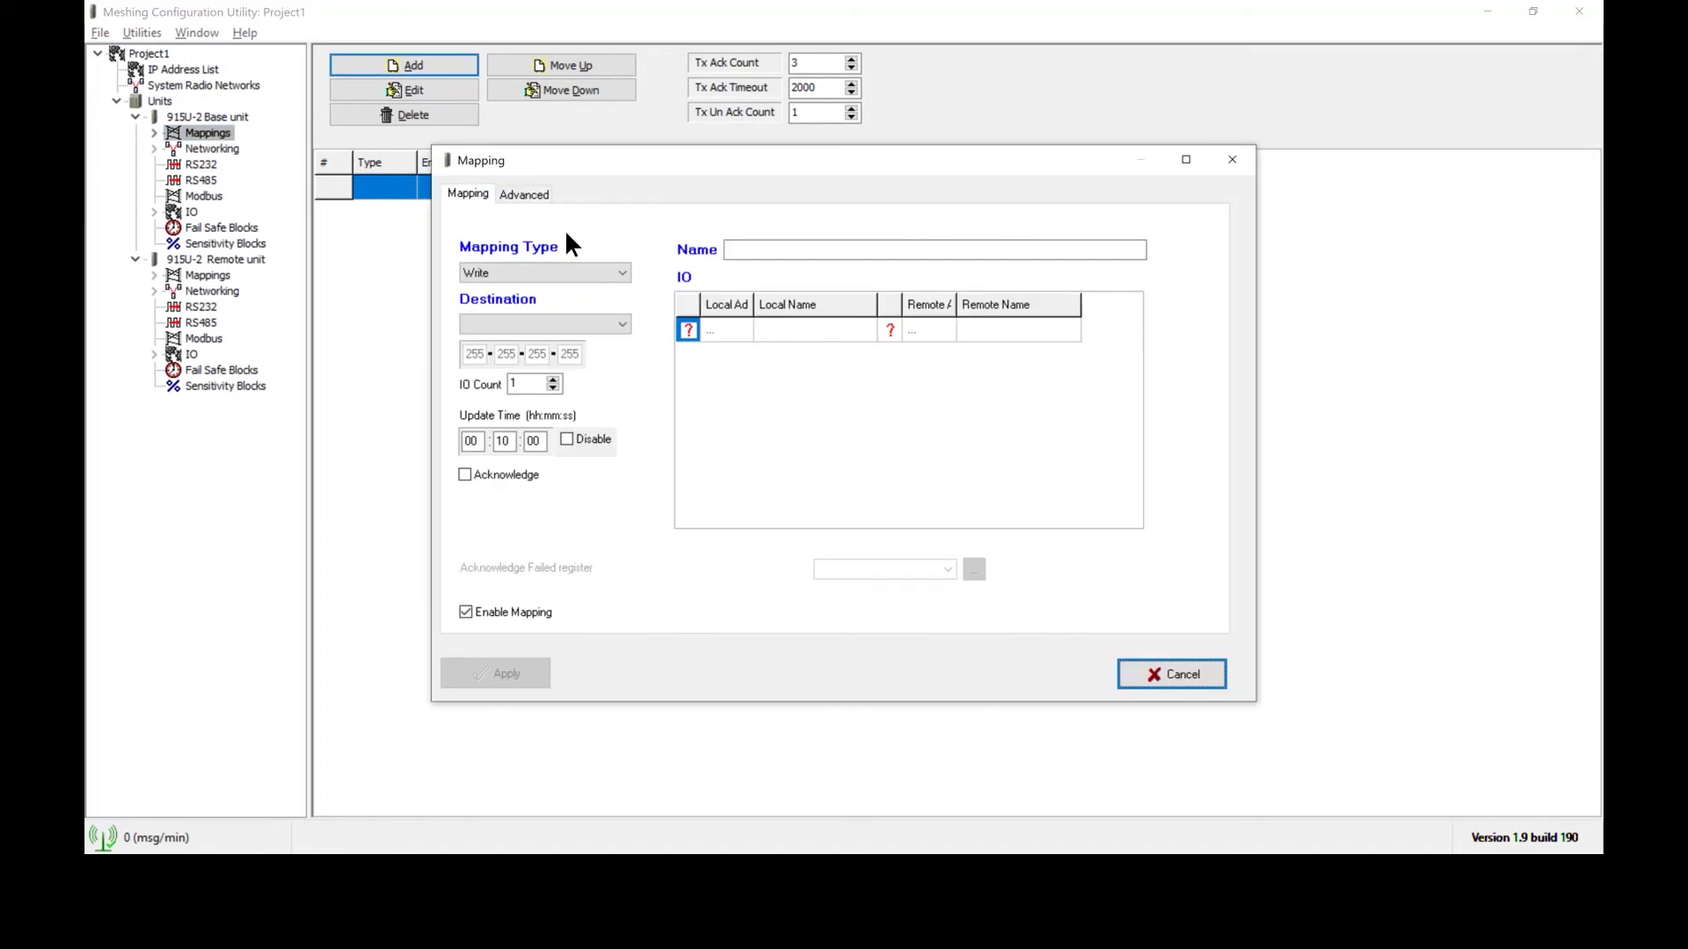
{"action": "left_click", "coordinate": [588, 269]}
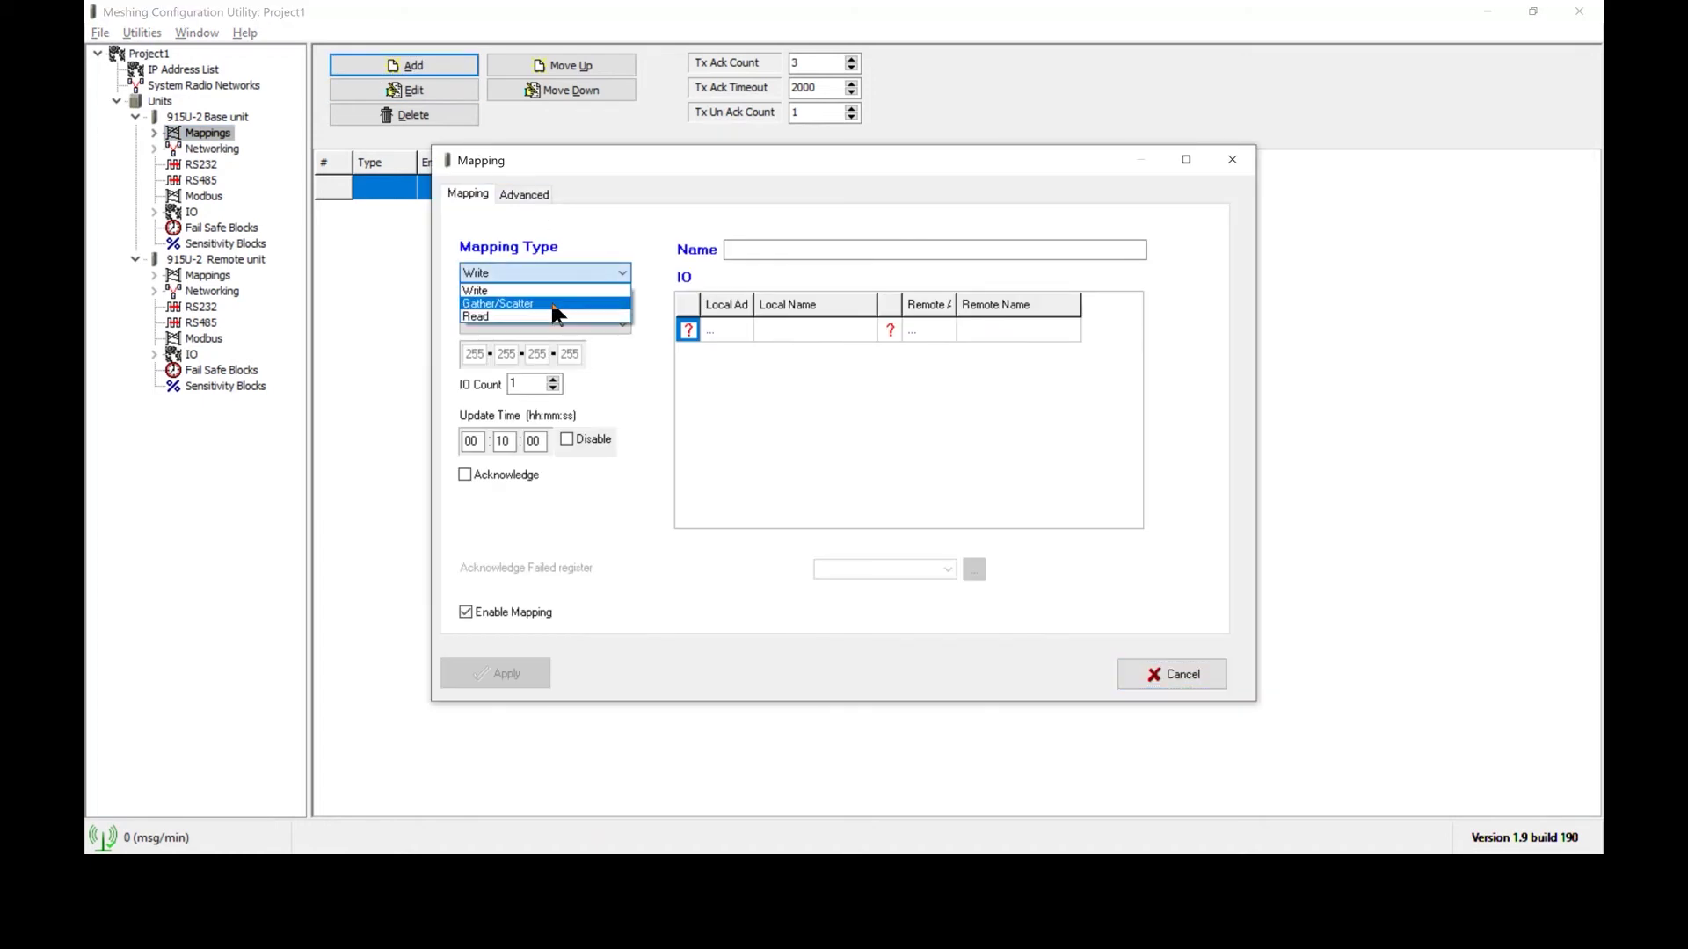
{"action": "left_click", "coordinate": [554, 304]}
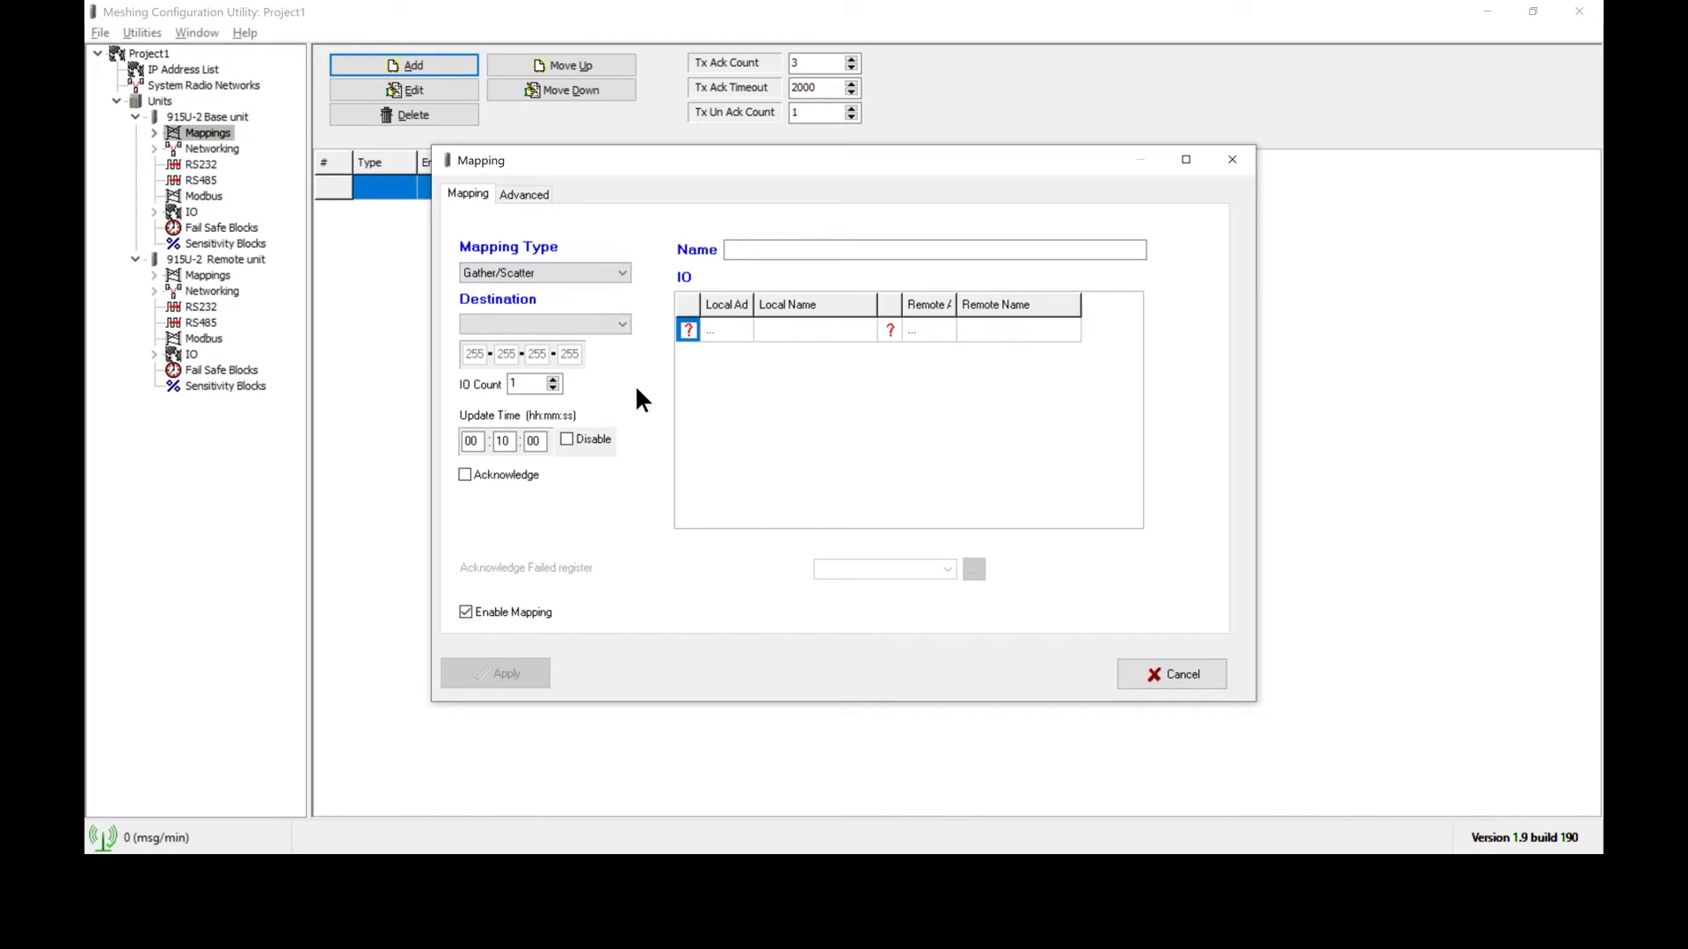
{"action": "left_click", "coordinate": [617, 322]}
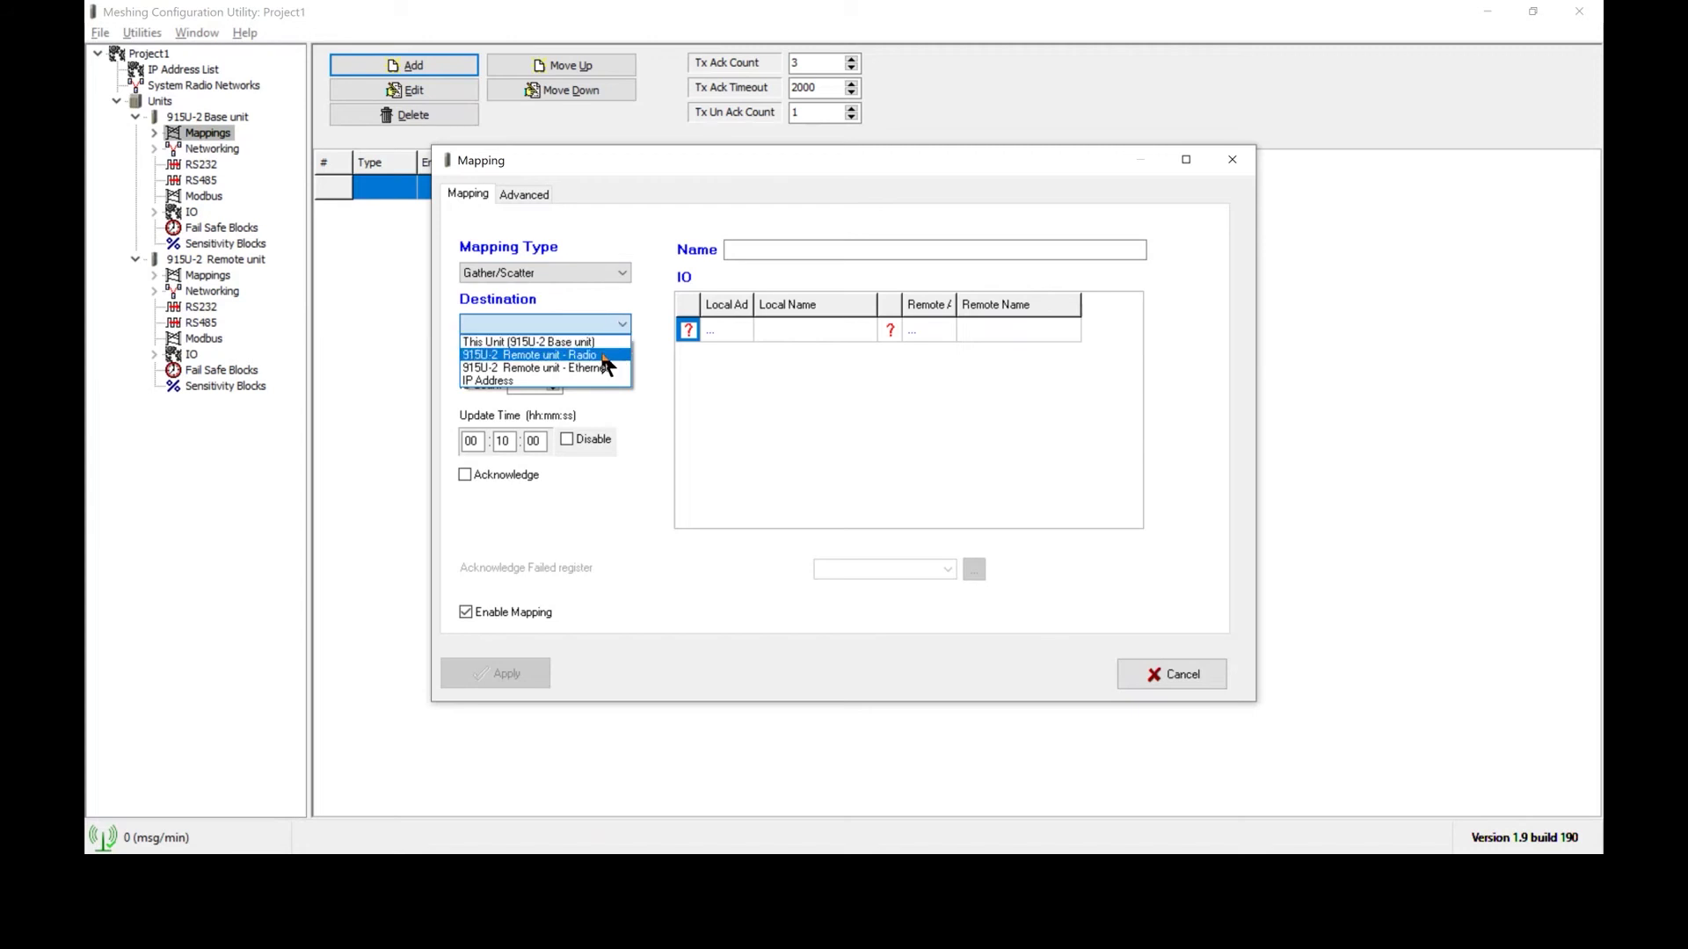
{"action": "left_click", "coordinate": [603, 356]}
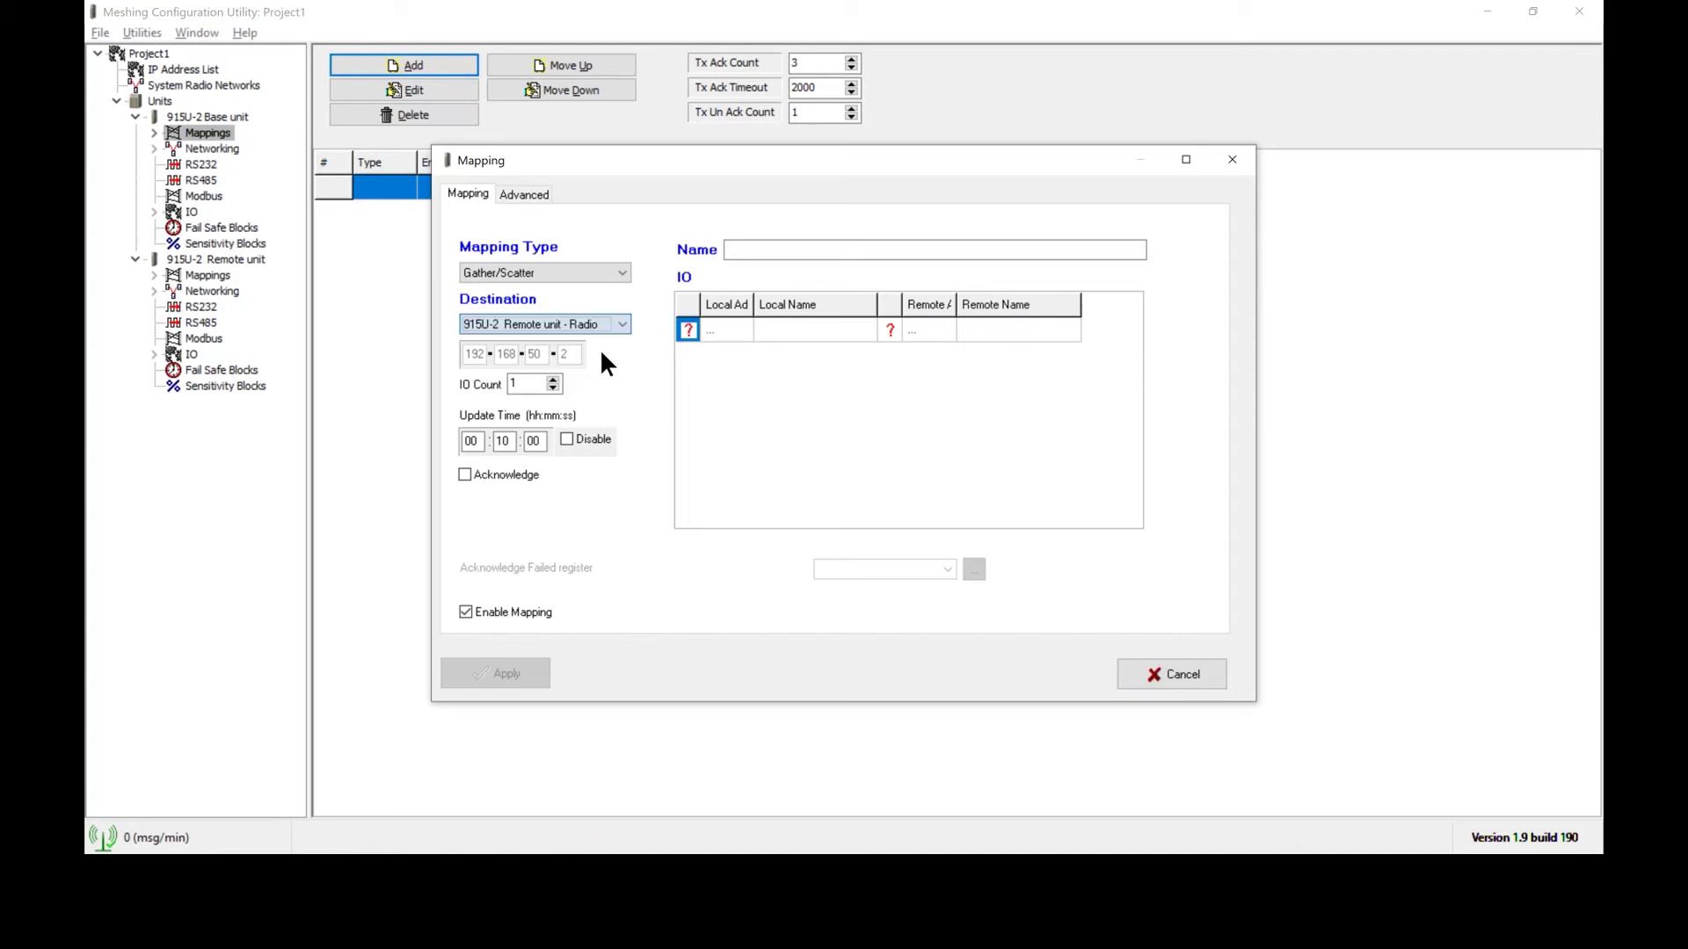
Set the mapping's IO Count to 4 and its update time to 1 minute
{"action": "left_click", "coordinate": [553, 389]}
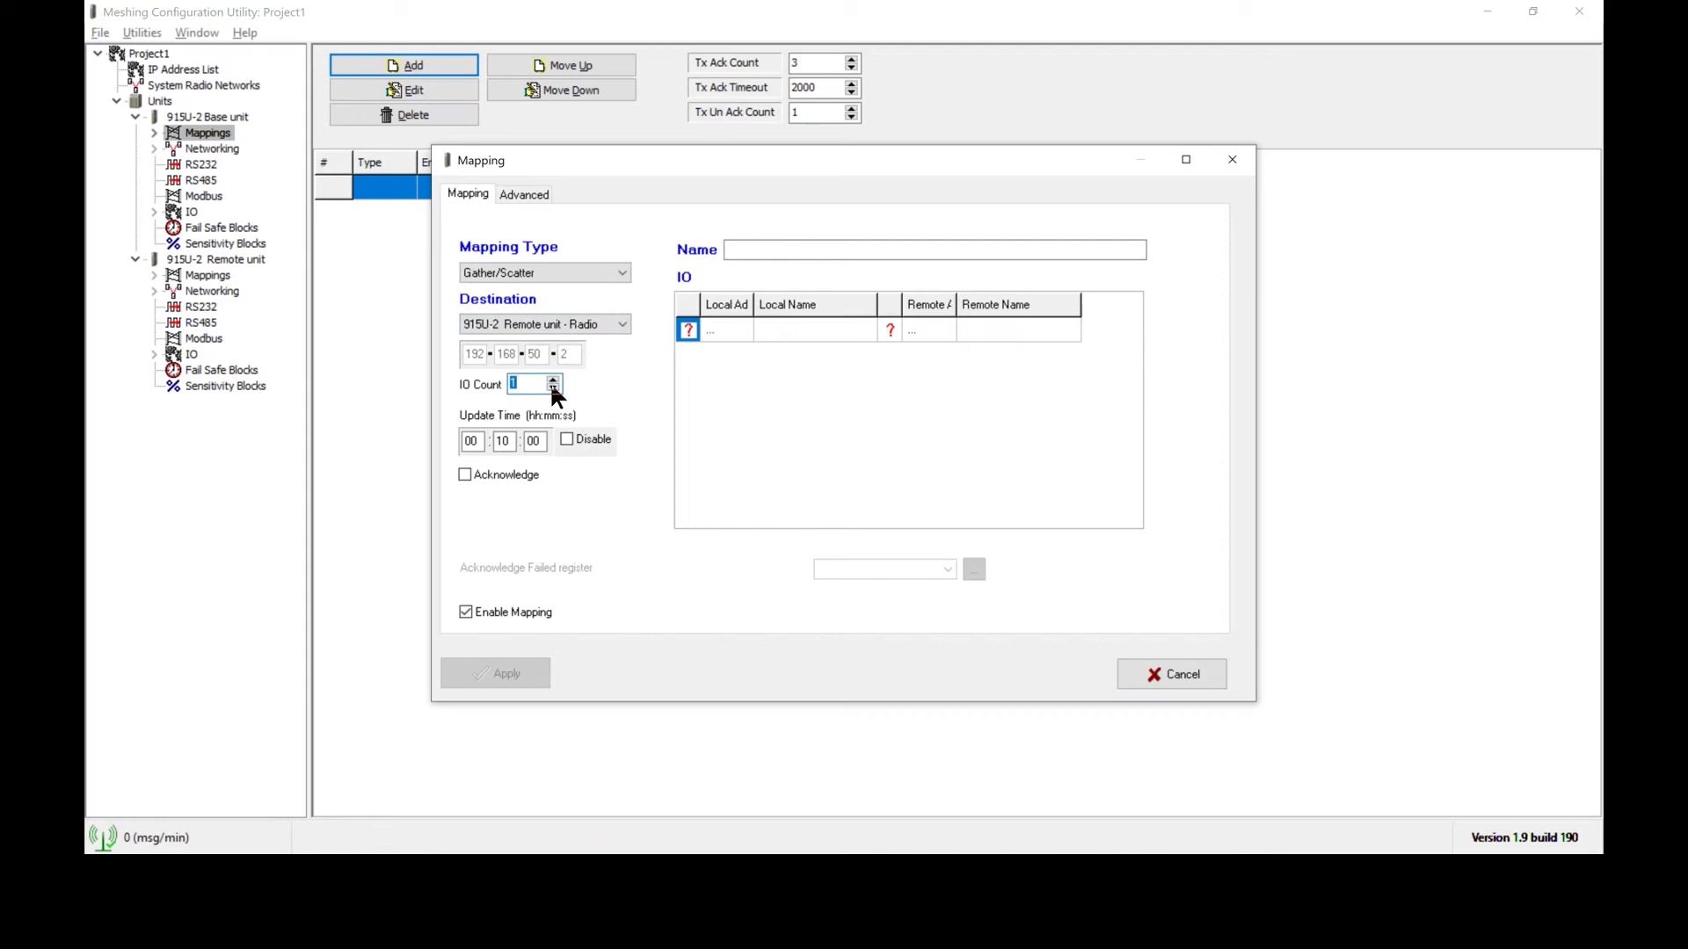
{"action": "left_click", "coordinate": [553, 381]}
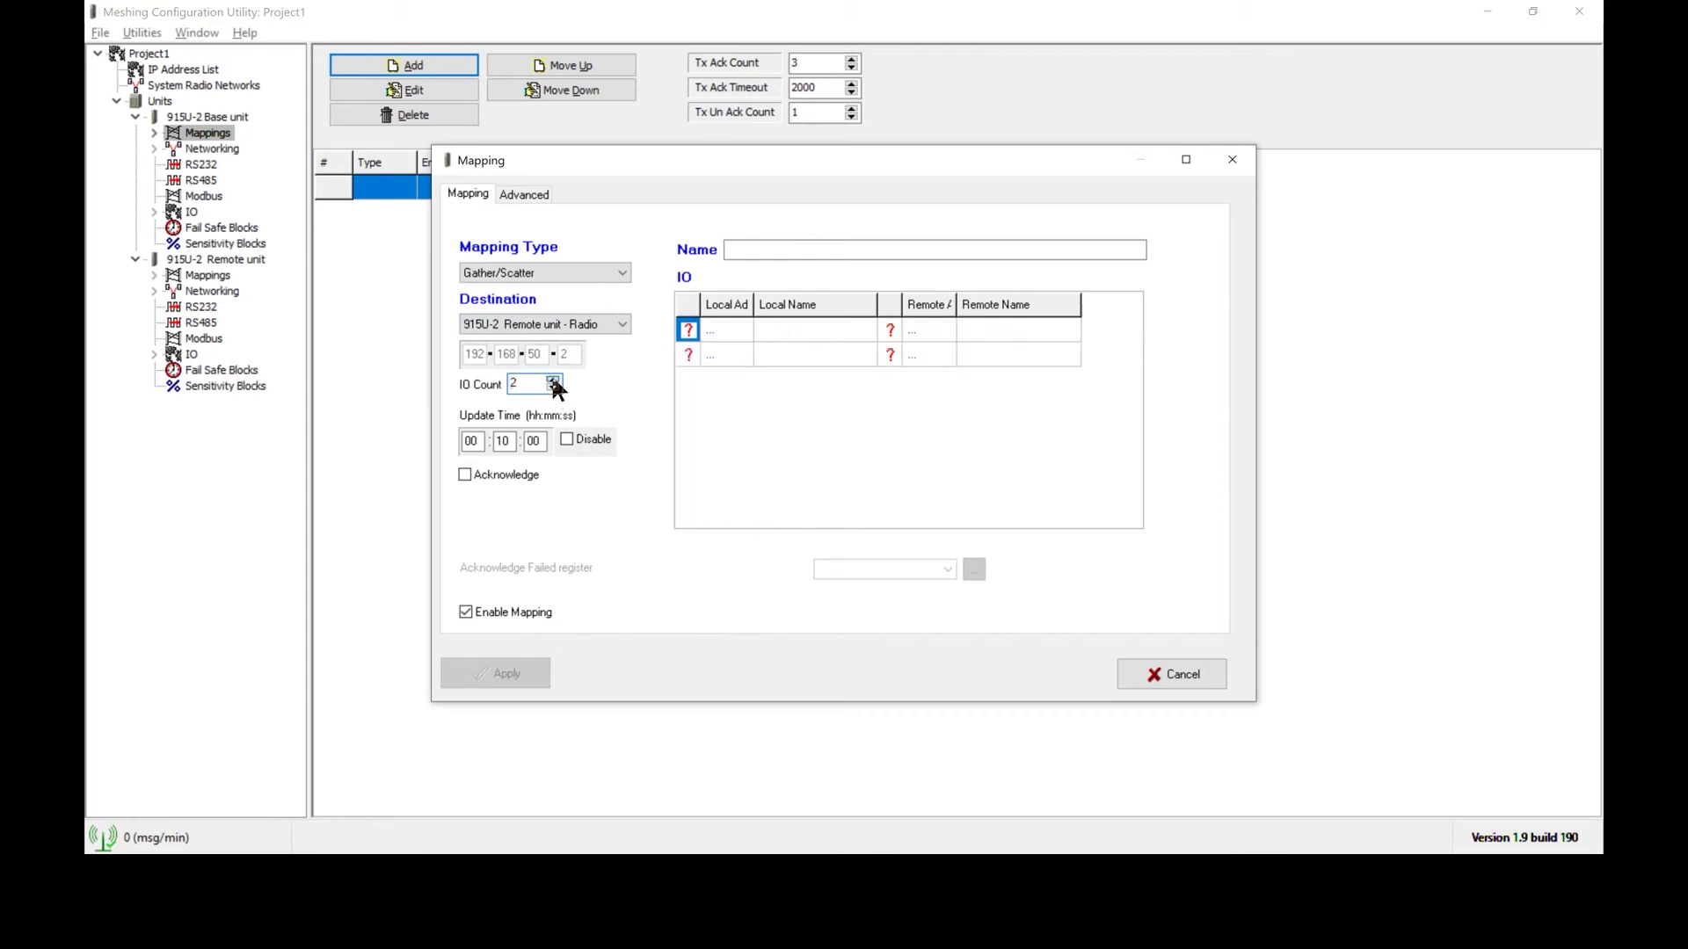
{"action": "left_click", "coordinate": [553, 381]}
{"action": "left_click", "coordinate": [553, 381]}
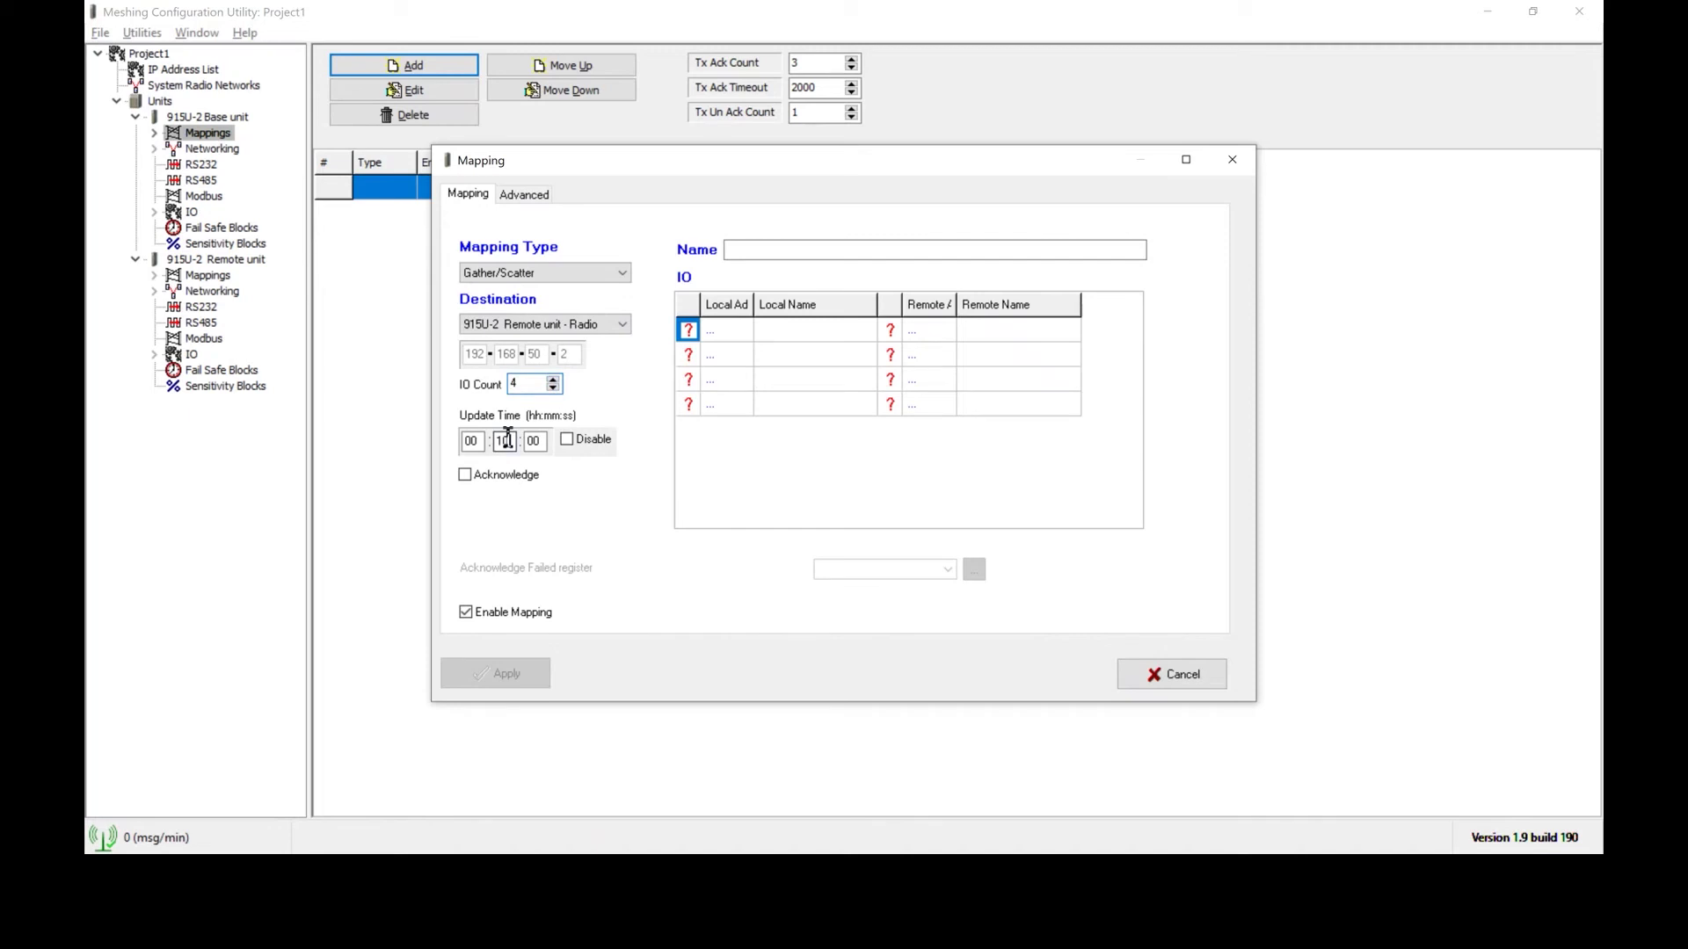
{"action": "key", "text": "BackSpace"}
Assign local registers AI1 (30001) and AI2 (30002) to mapping rows 1 and 2
{"action": "left_click", "coordinate": [719, 326]}
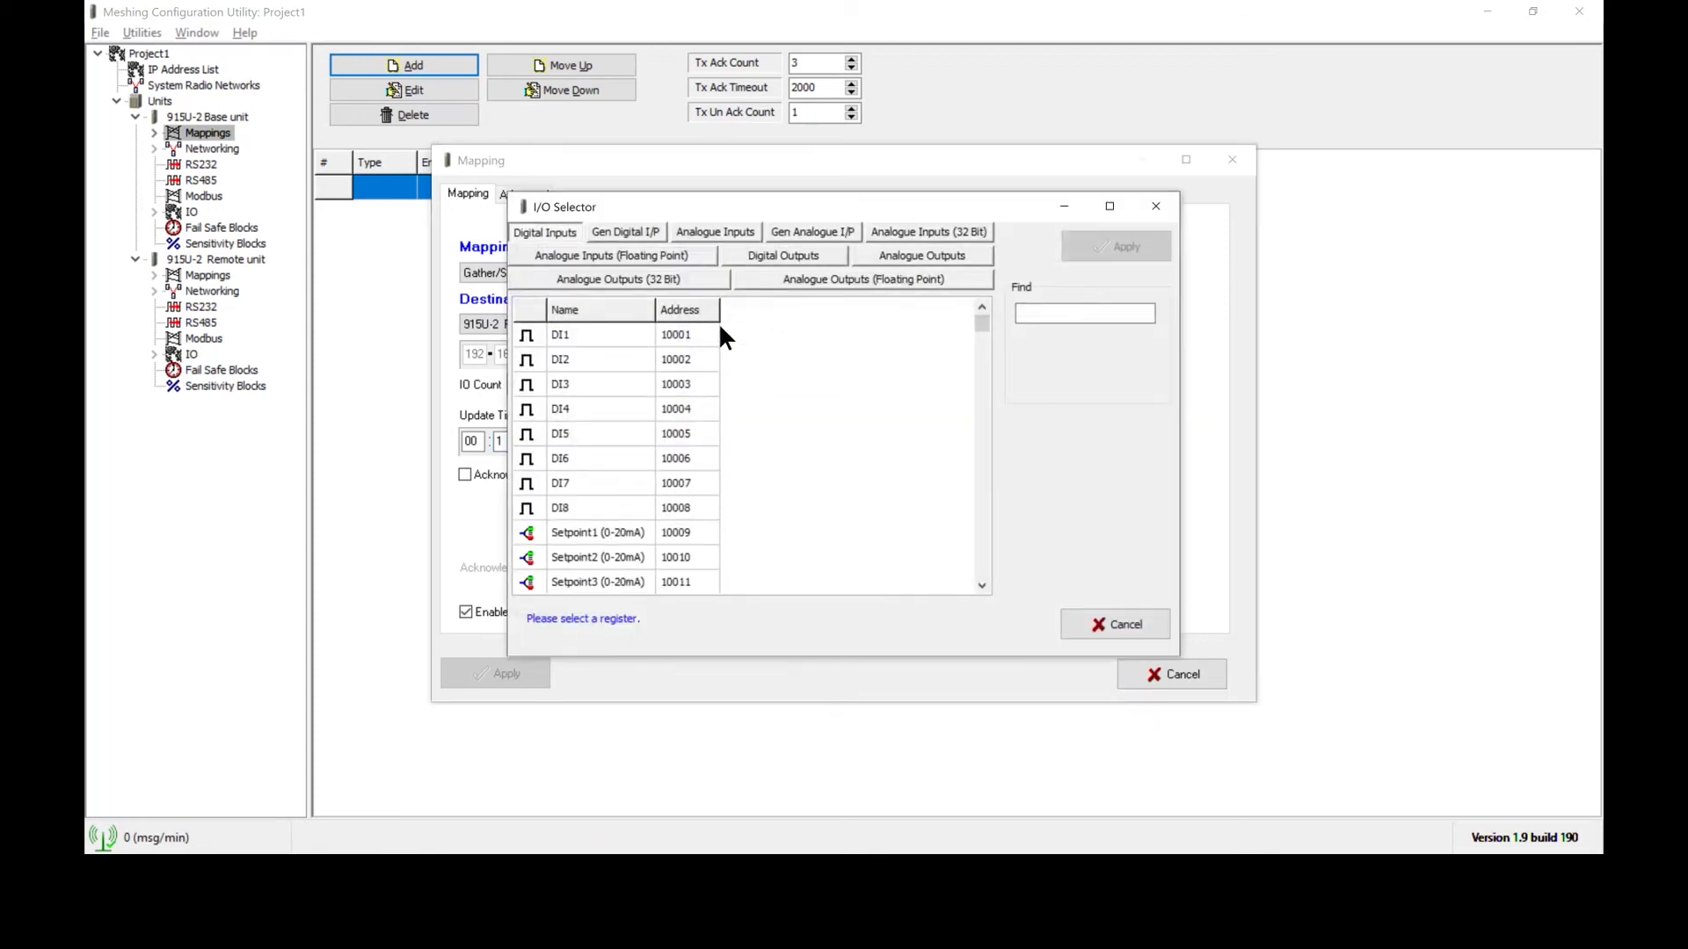
{"action": "left_click", "coordinate": [723, 234]}
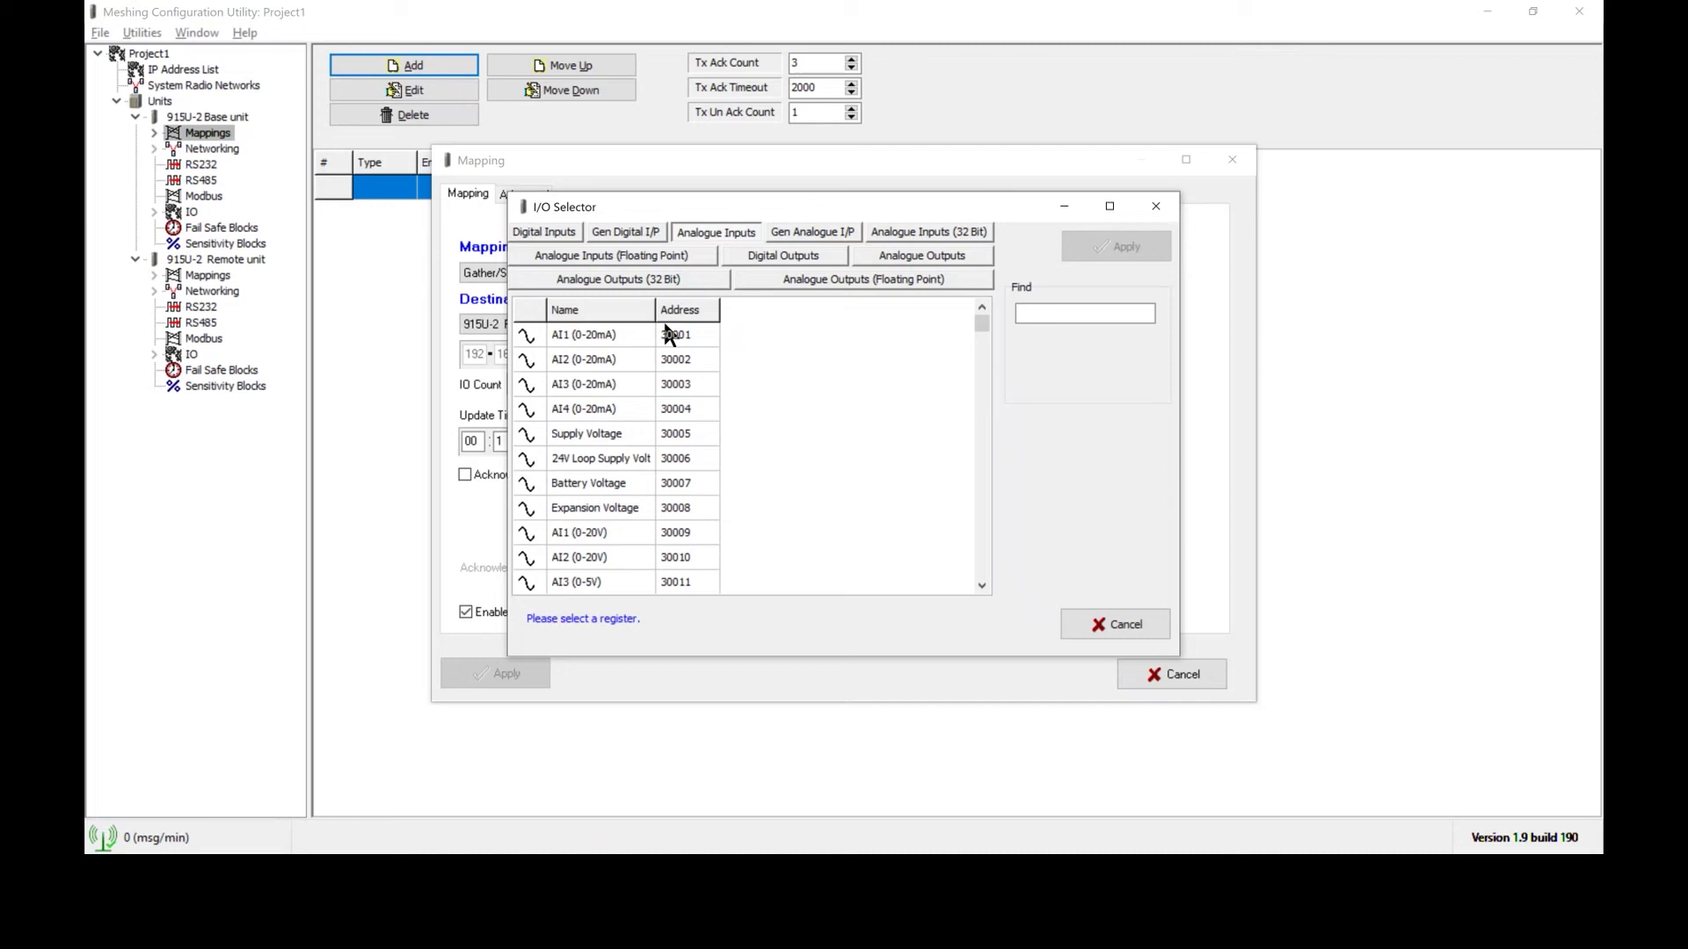
{"action": "left_click", "coordinate": [635, 332]}
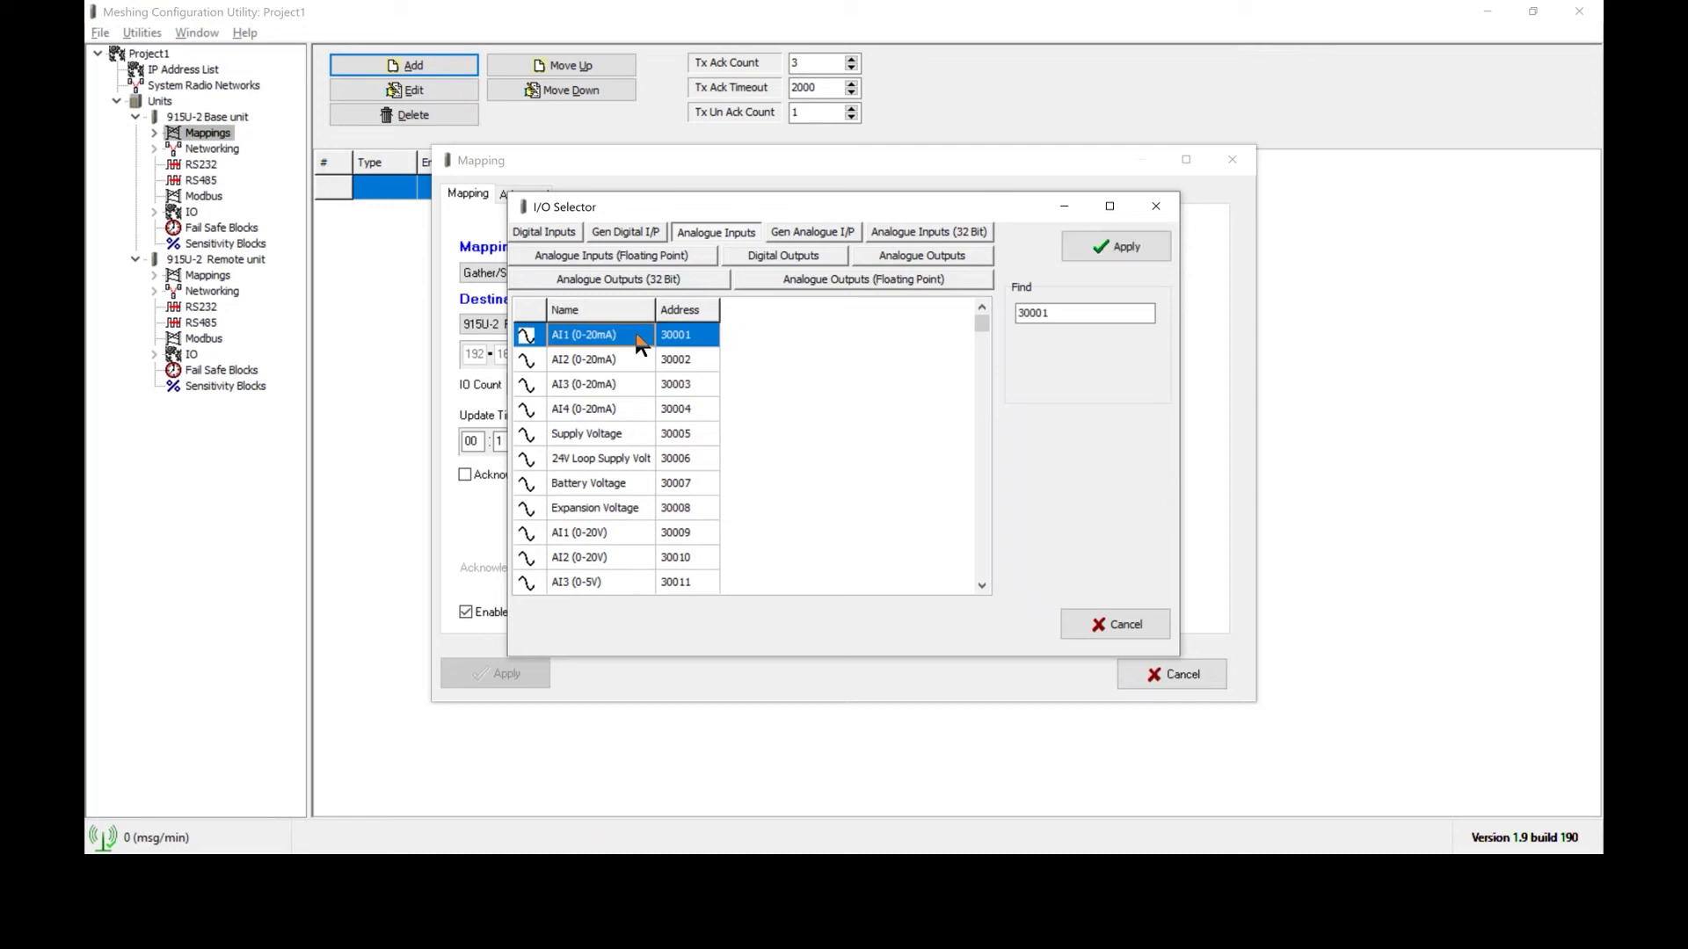
{"action": "left_click", "coordinate": [1092, 245]}
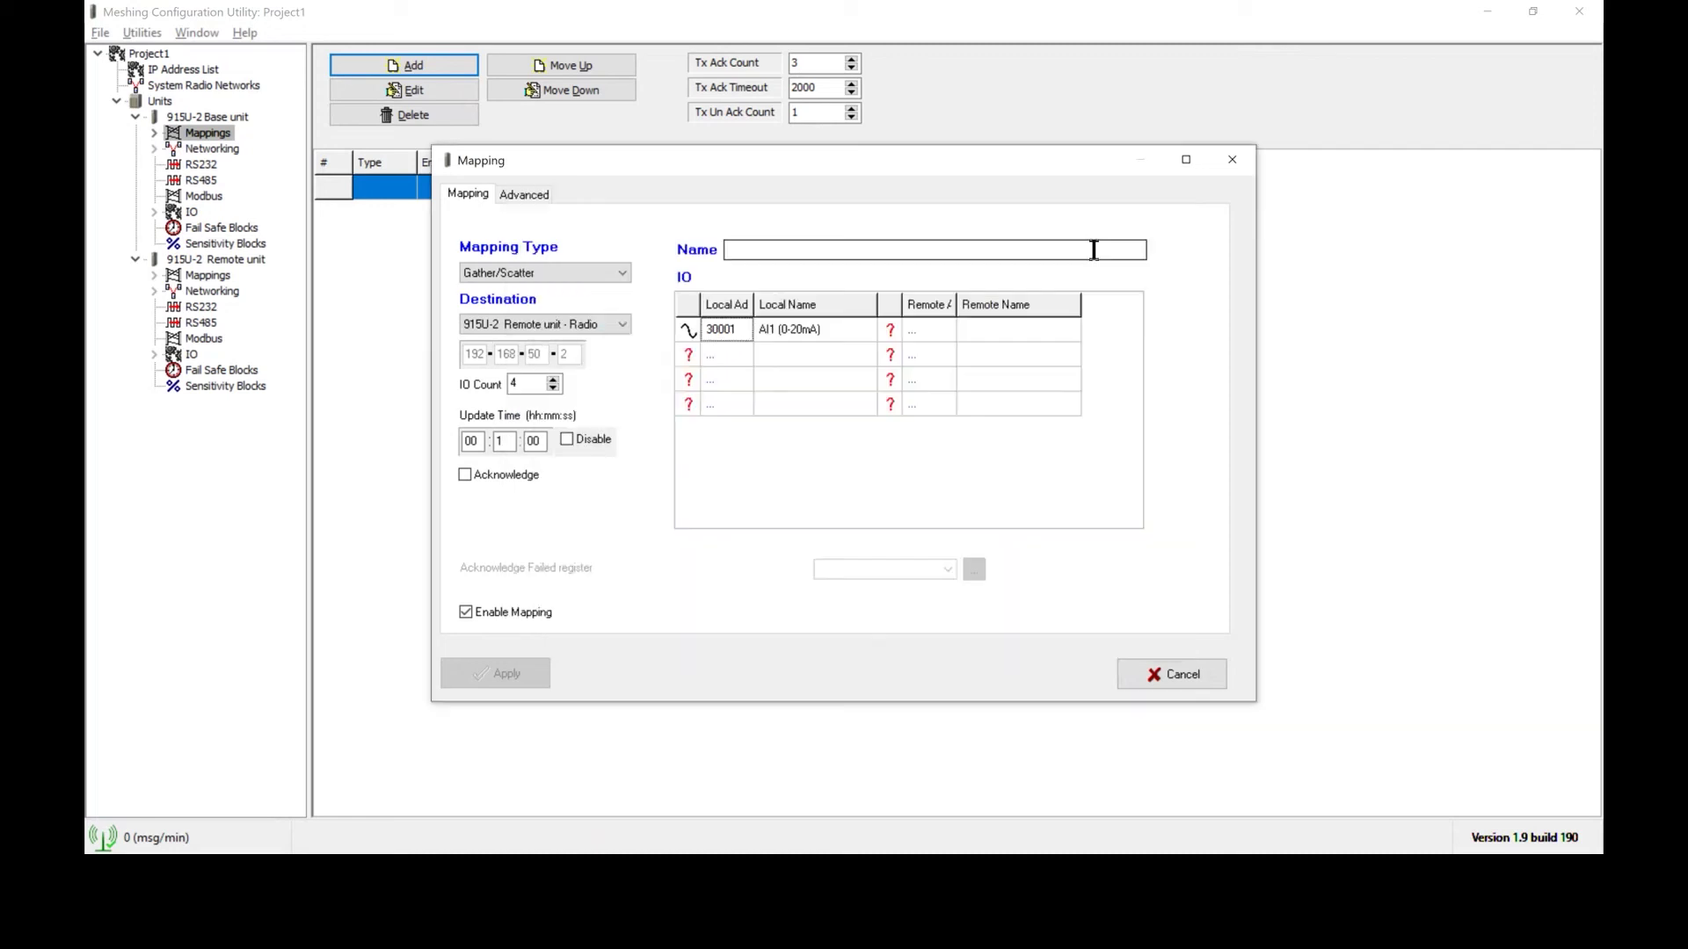
{"action": "left_click", "coordinate": [719, 347]}
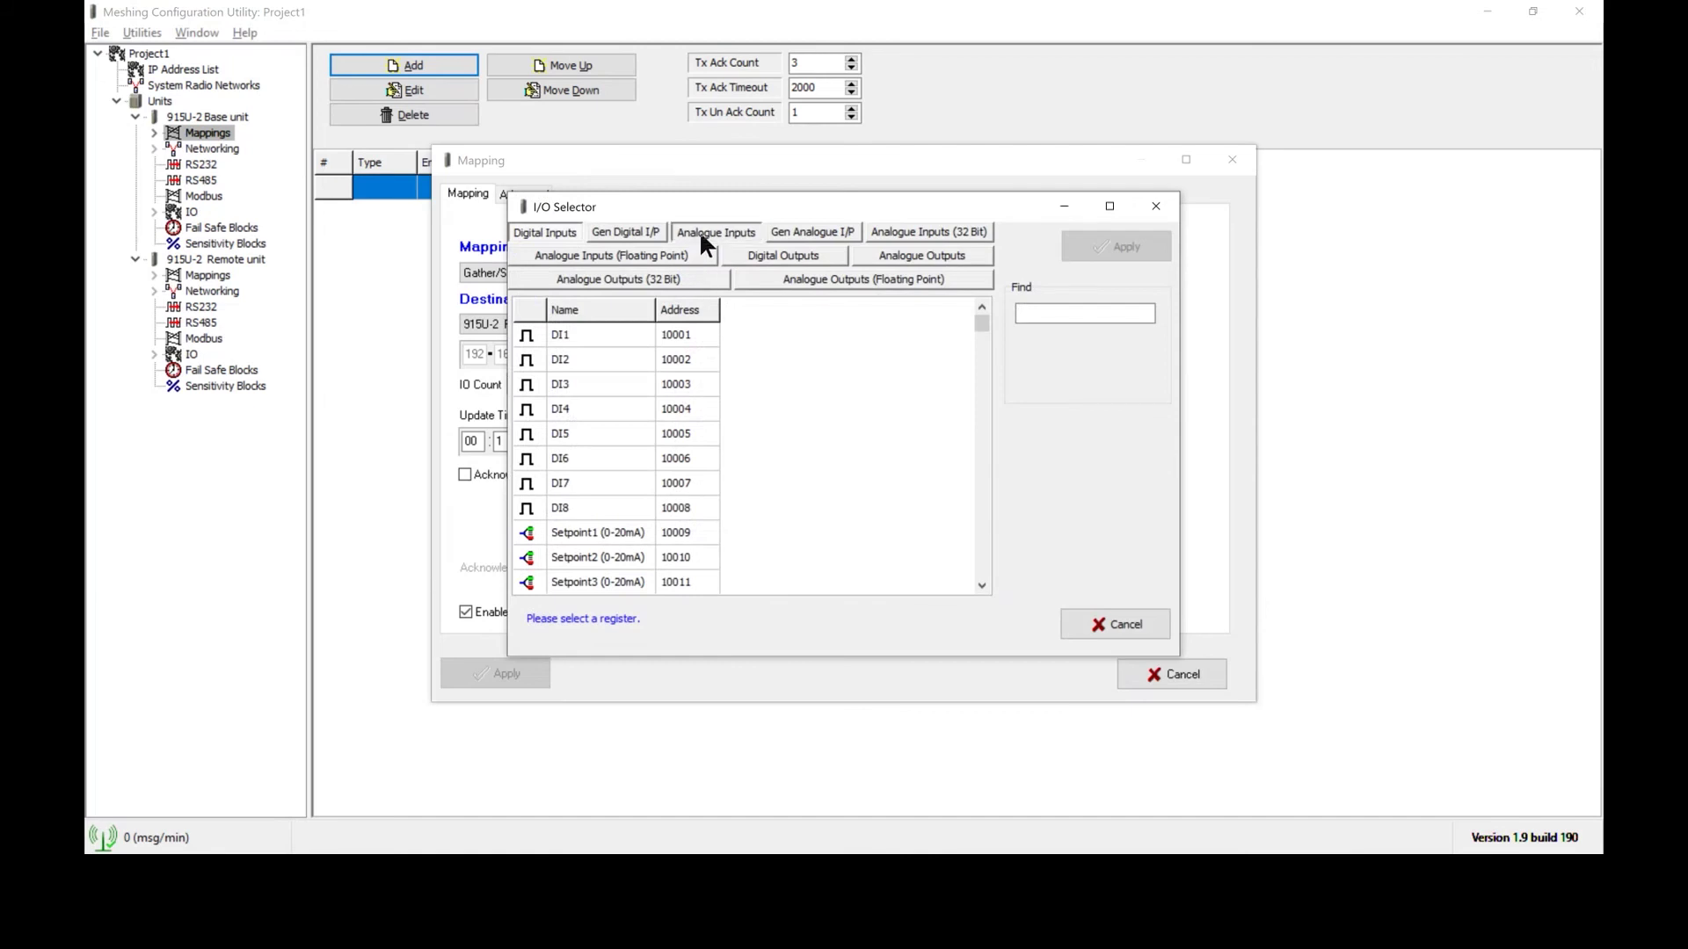
{"action": "left_click", "coordinate": [700, 235]}
{"action": "left_click", "coordinate": [588, 362]}
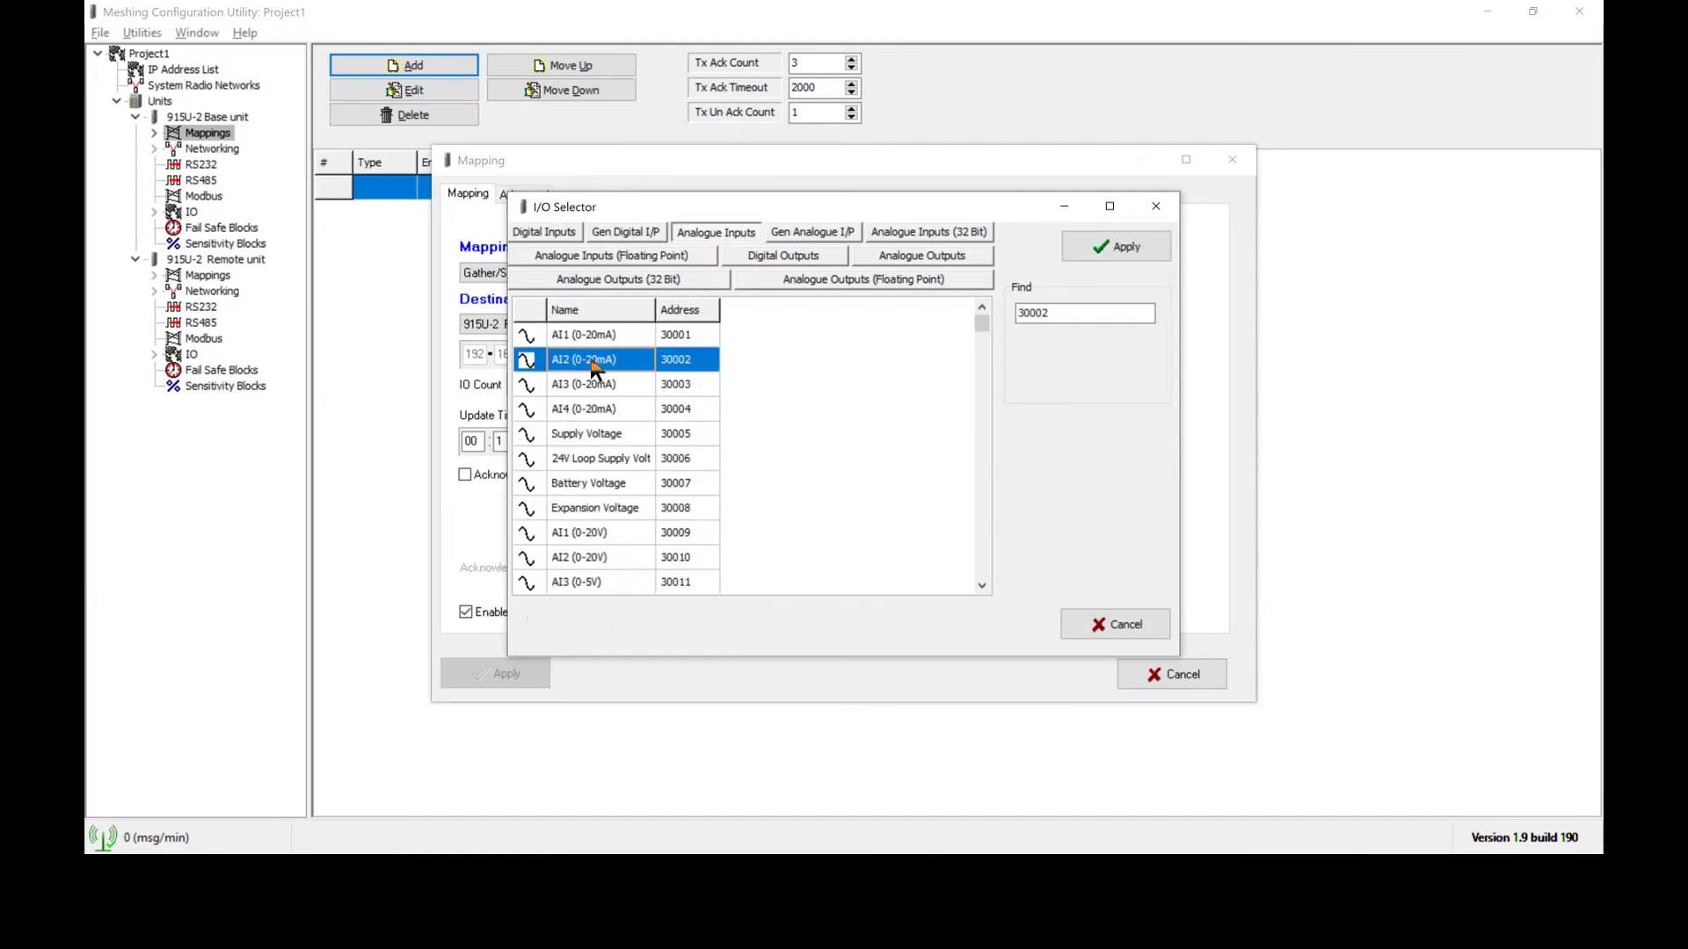
{"action": "left_click", "coordinate": [1085, 248]}
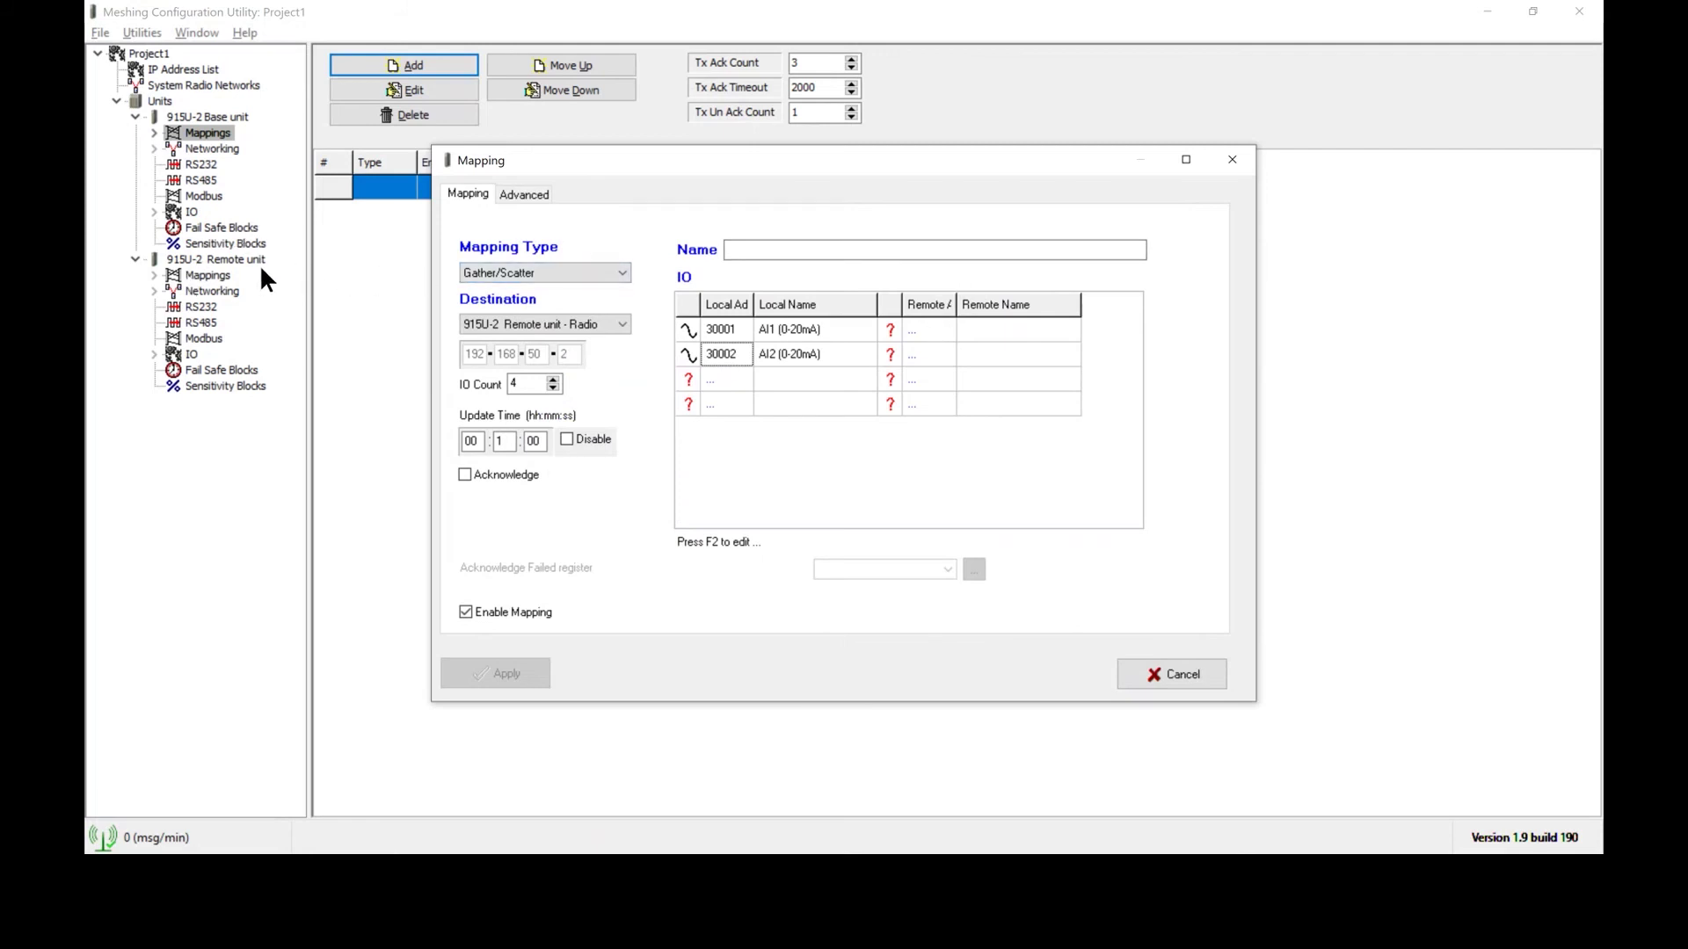
Map row 1 to remote AO1 (40001) and select AO2 (40002) for row 2
{"action": "left_click", "coordinate": [925, 322]}
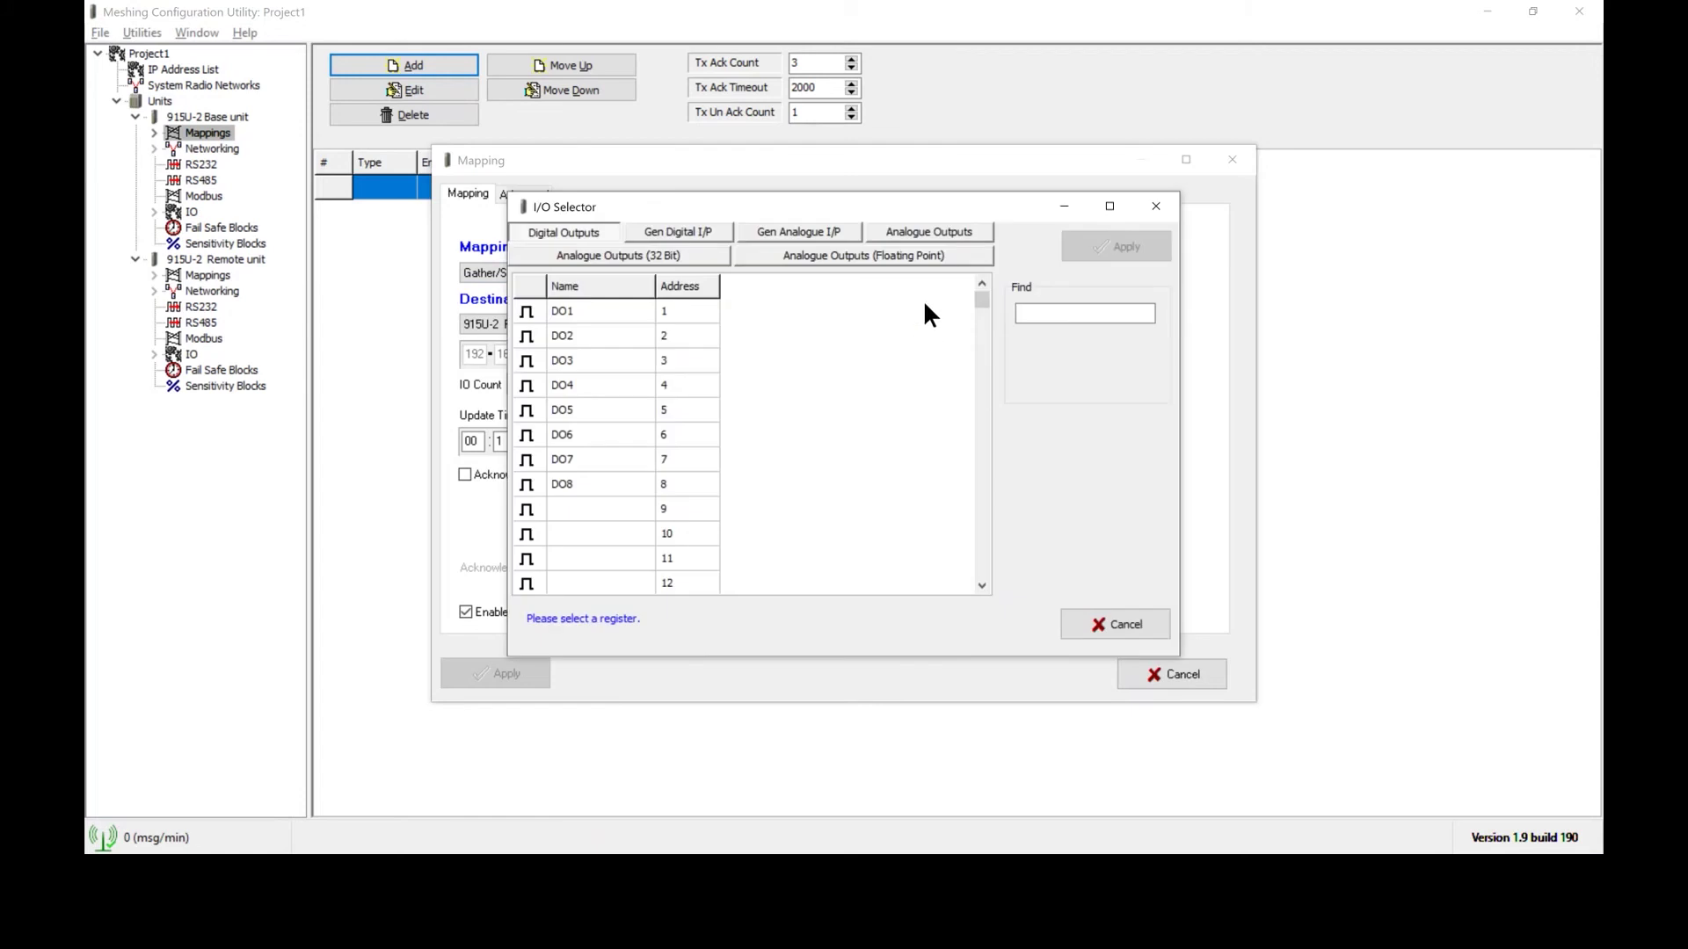
{"action": "left_click", "coordinate": [924, 235]}
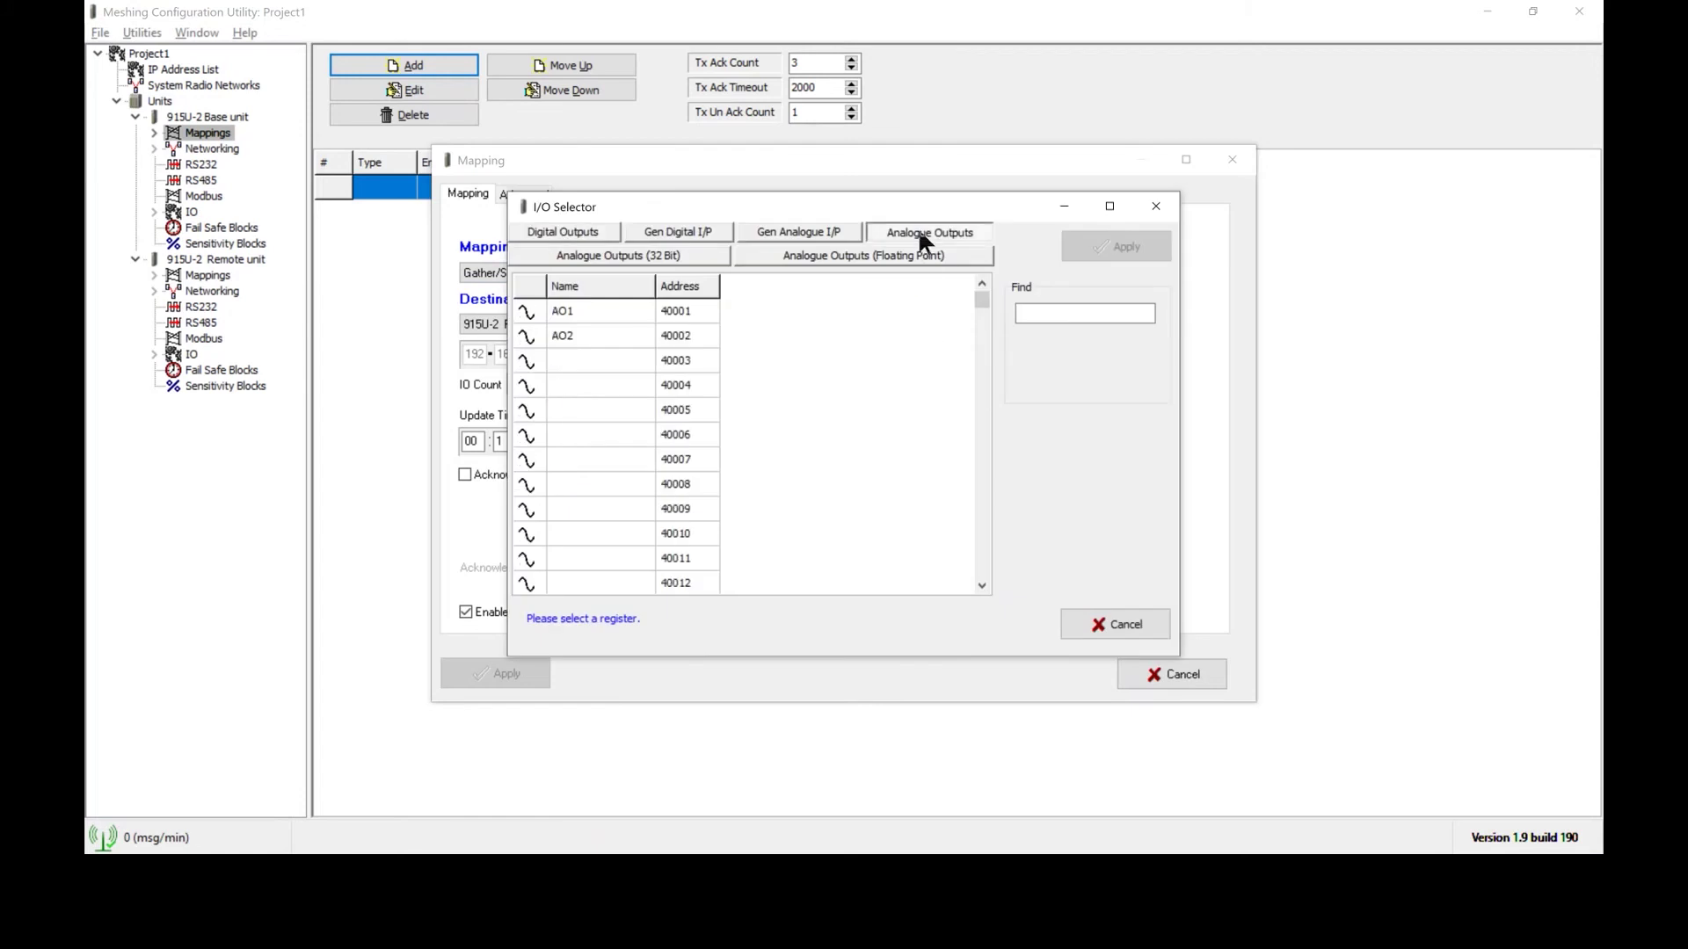
{"action": "left_click", "coordinate": [576, 315]}
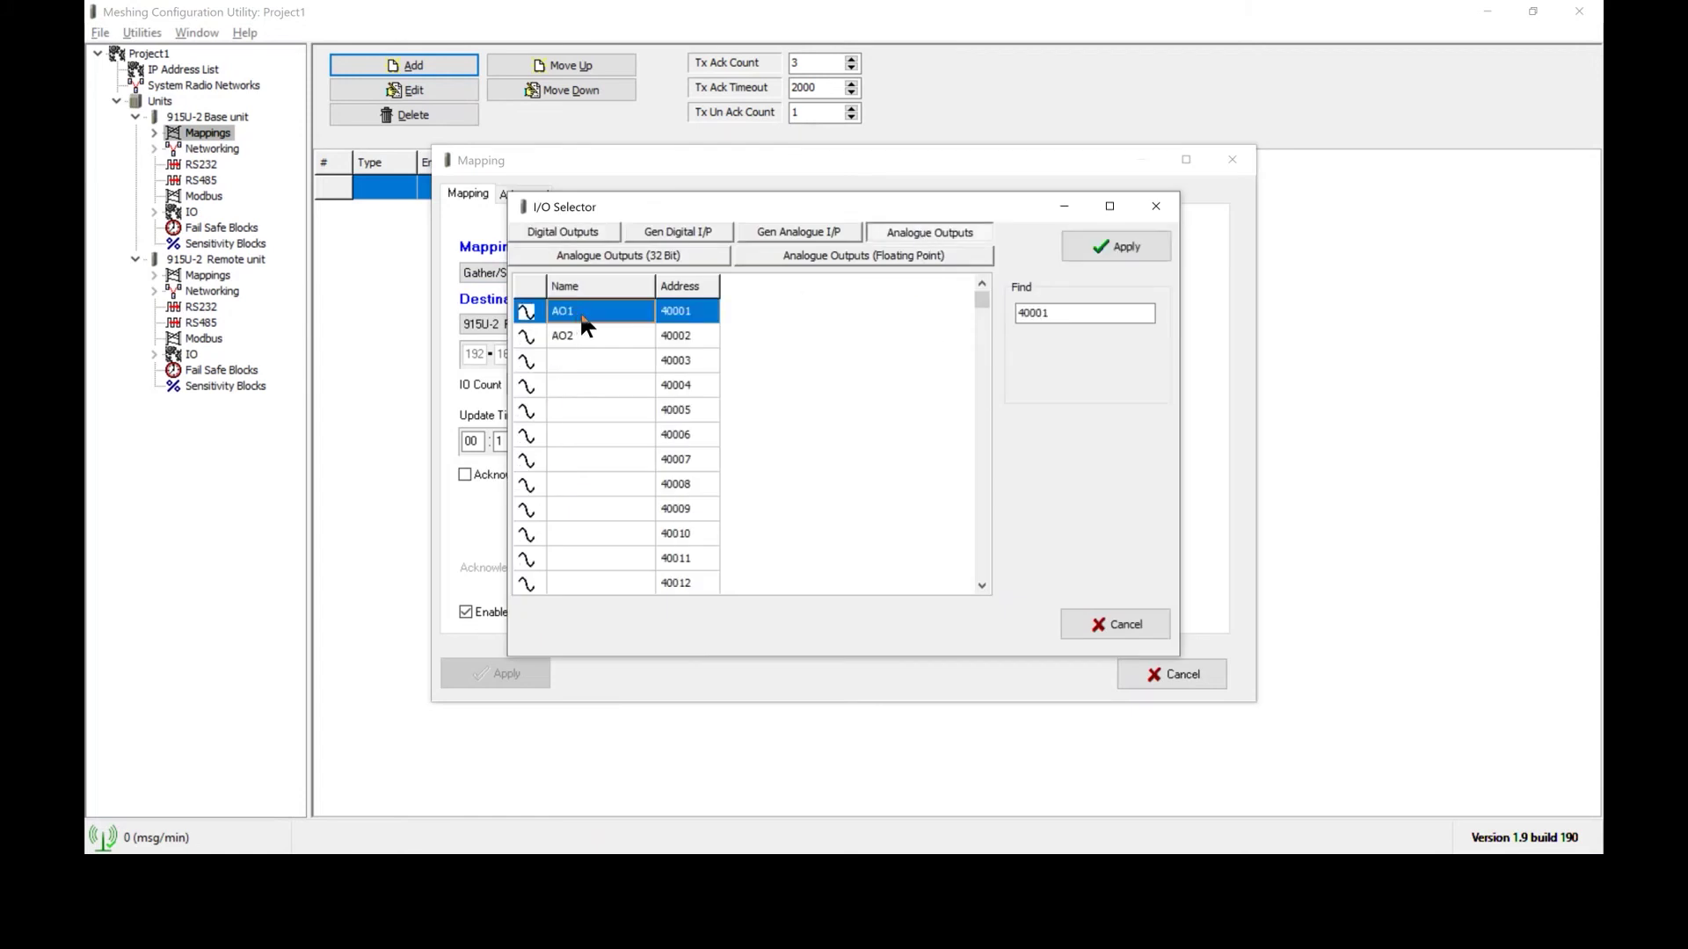
{"action": "left_click", "coordinate": [1083, 246]}
{"action": "left_click", "coordinate": [922, 341]}
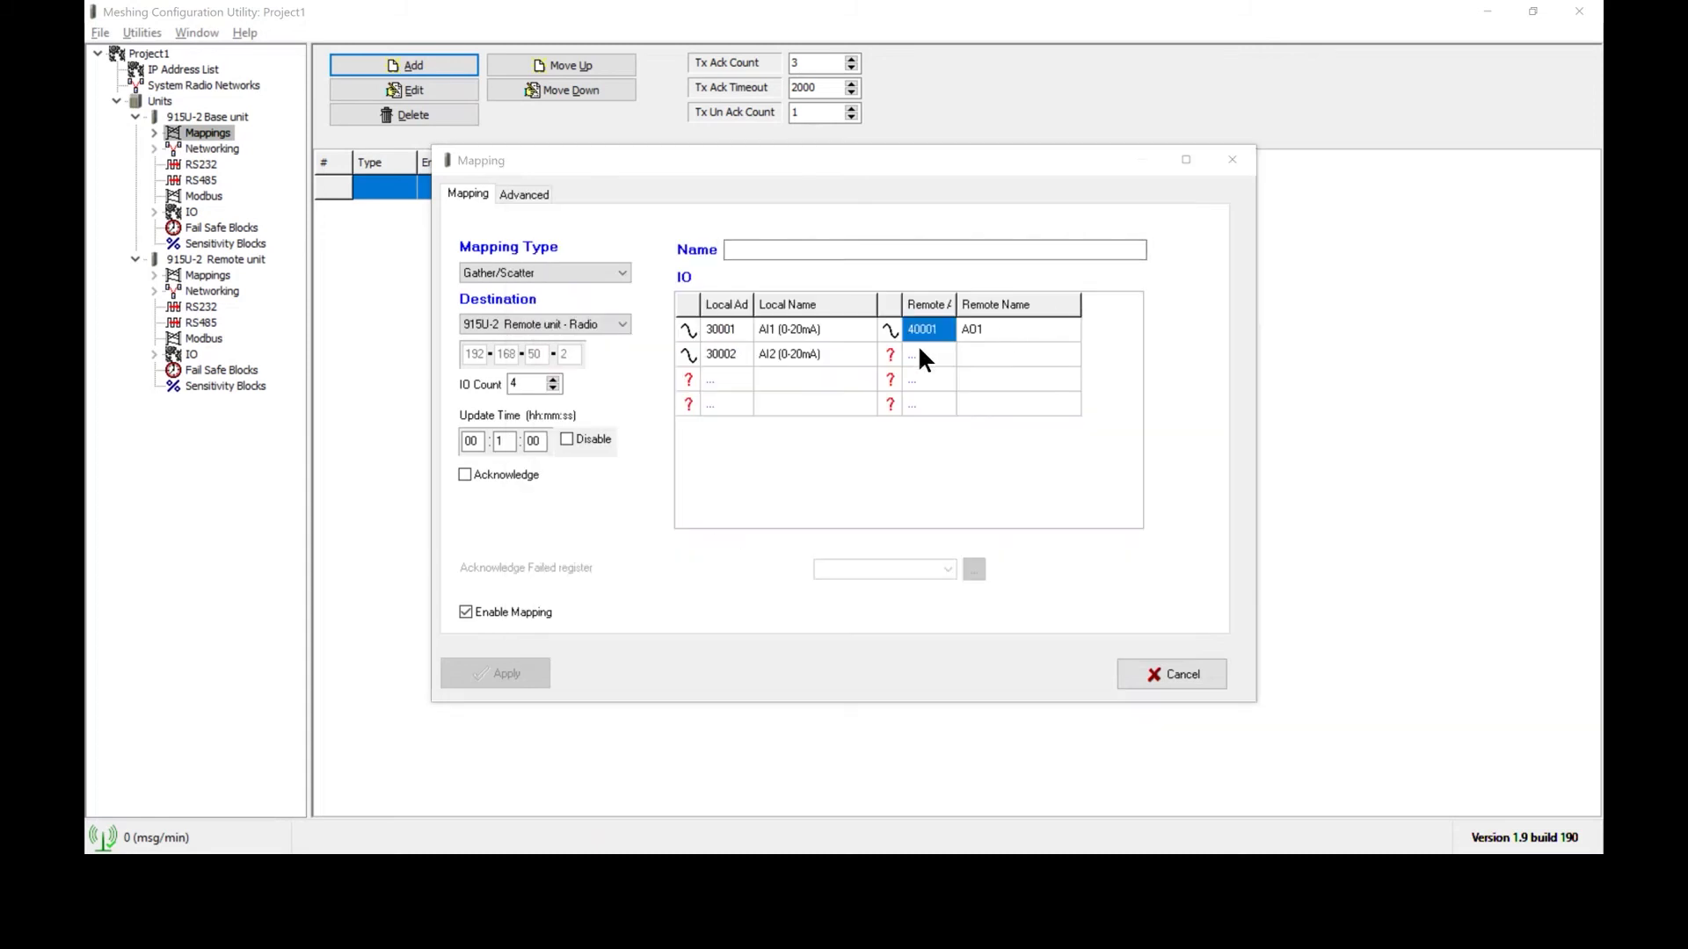
{"action": "left_click", "coordinate": [919, 343]}
{"action": "left_click", "coordinate": [919, 231]}
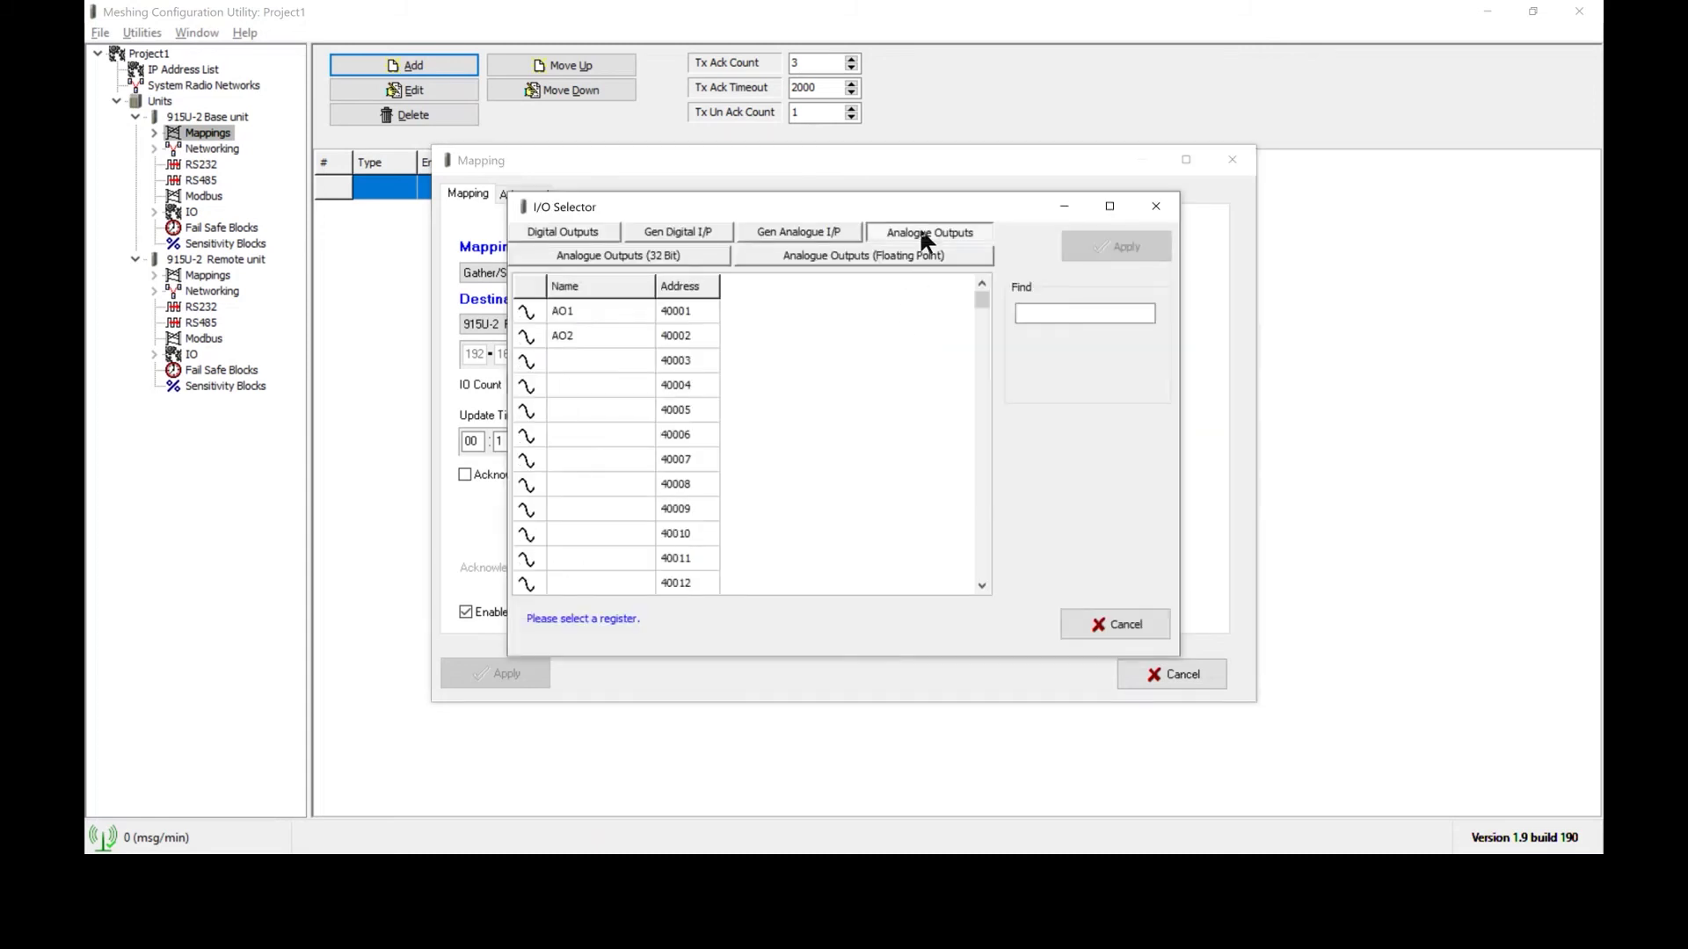
{"action": "left_click", "coordinate": [647, 334]}
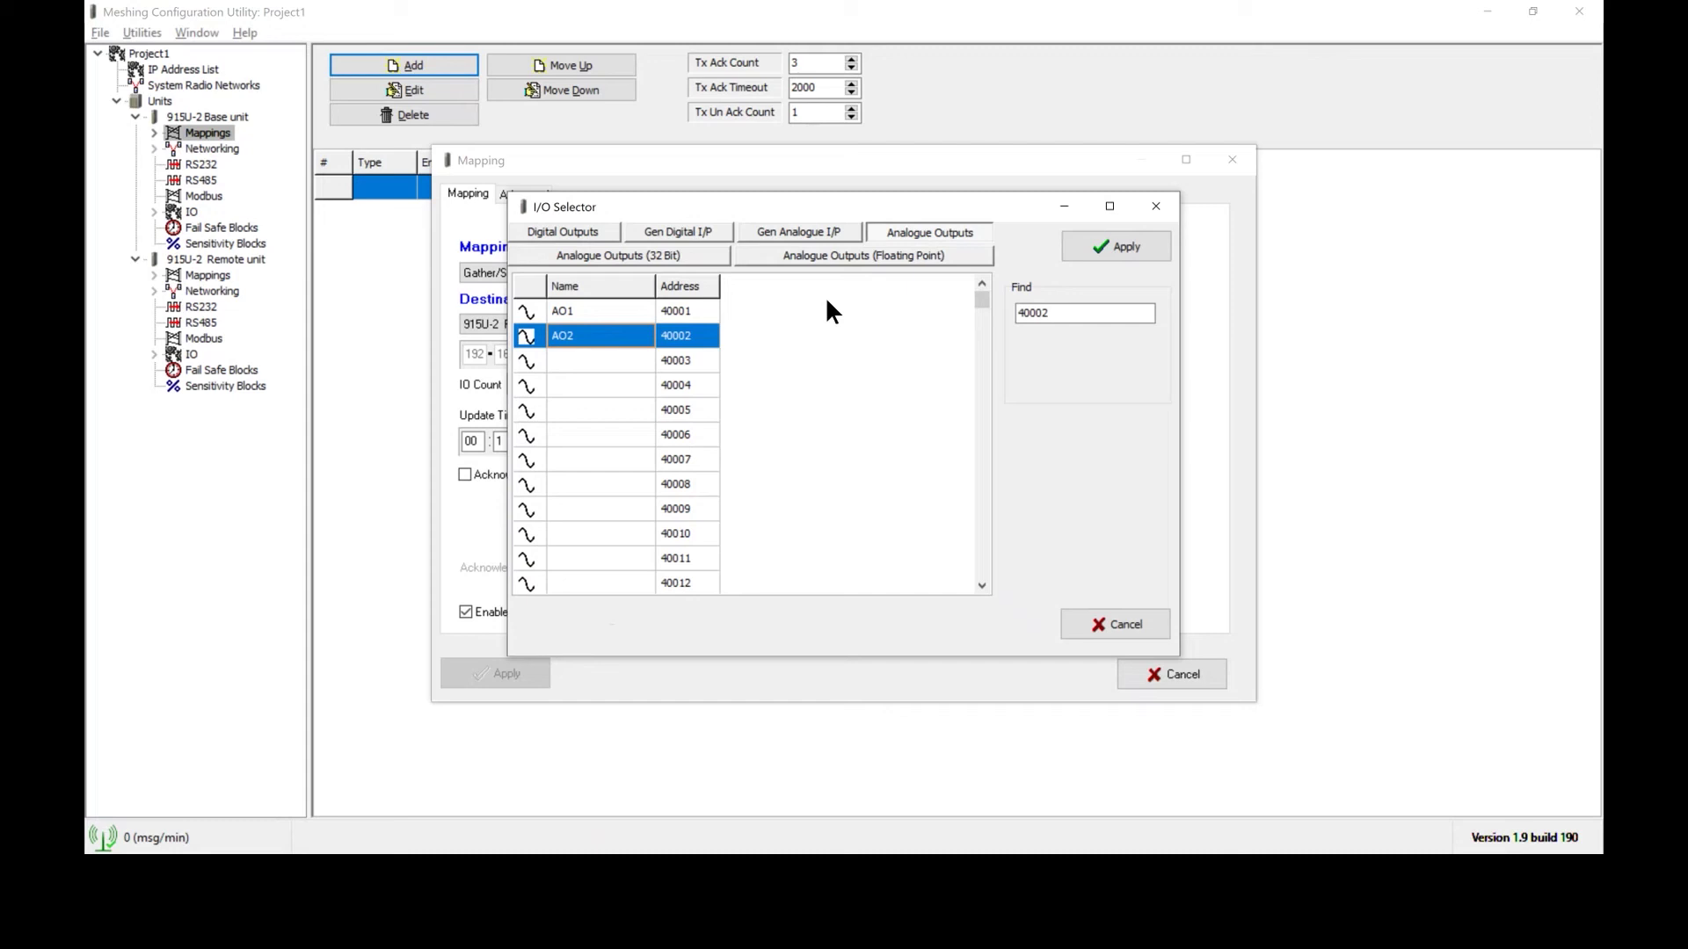
Apply AO2 to row 2, then map row 3 from DI1 (10001) to remote DO1
{"action": "left_click", "coordinate": [1086, 255]}
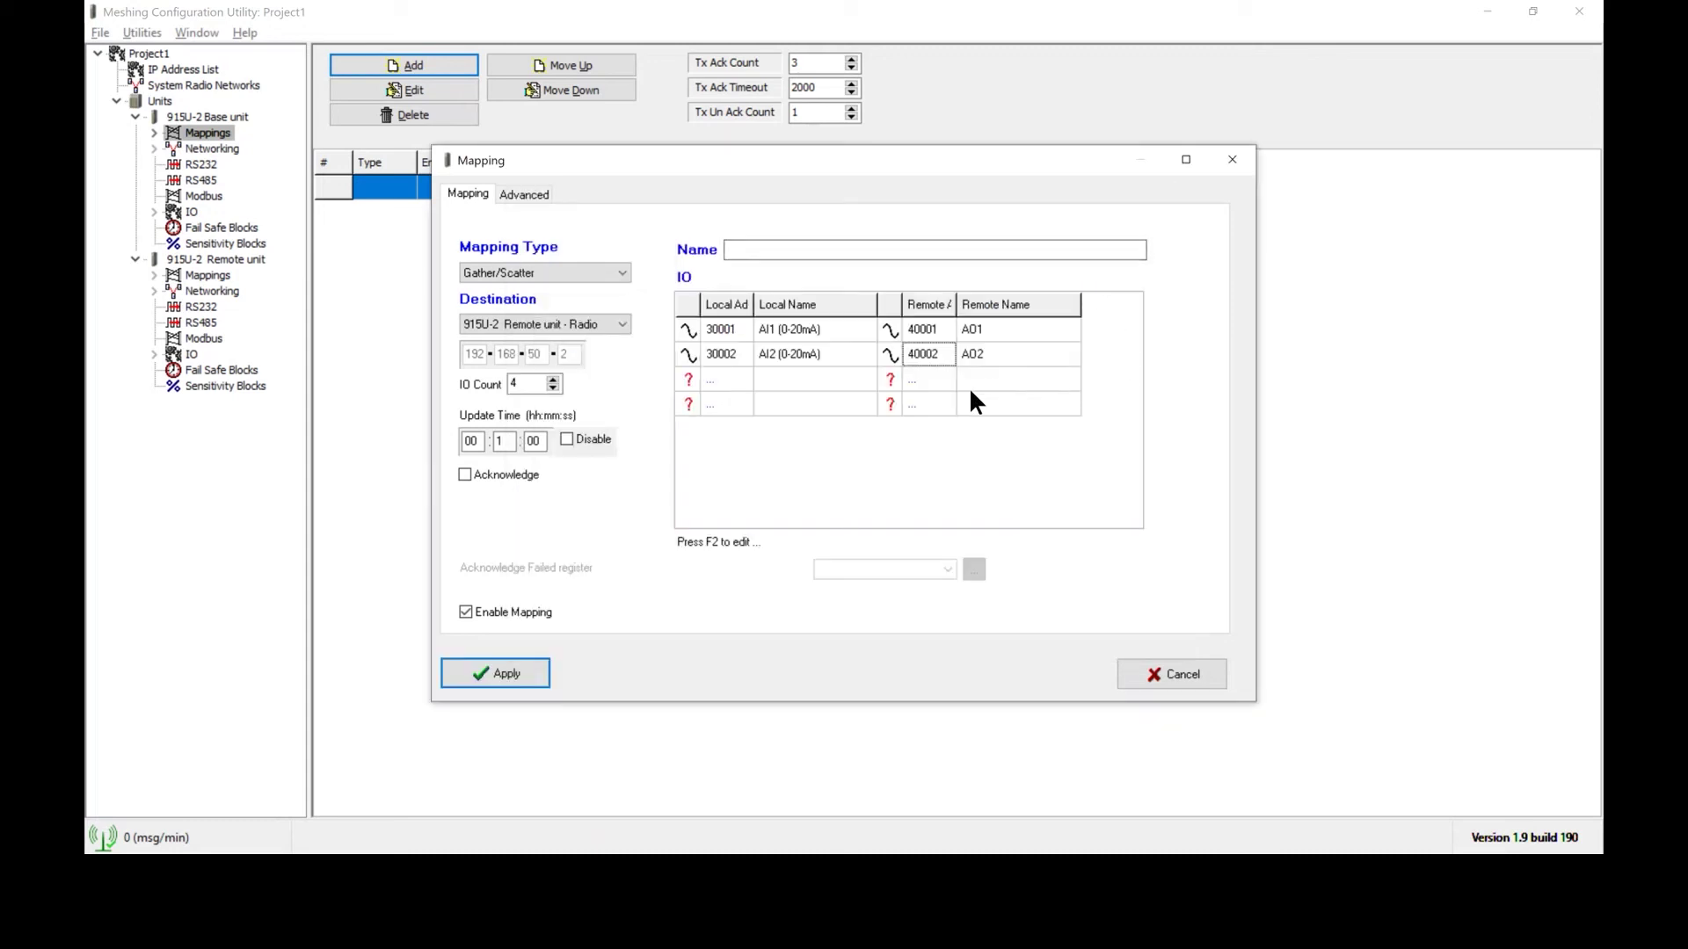
{"action": "left_click", "coordinate": [713, 373]}
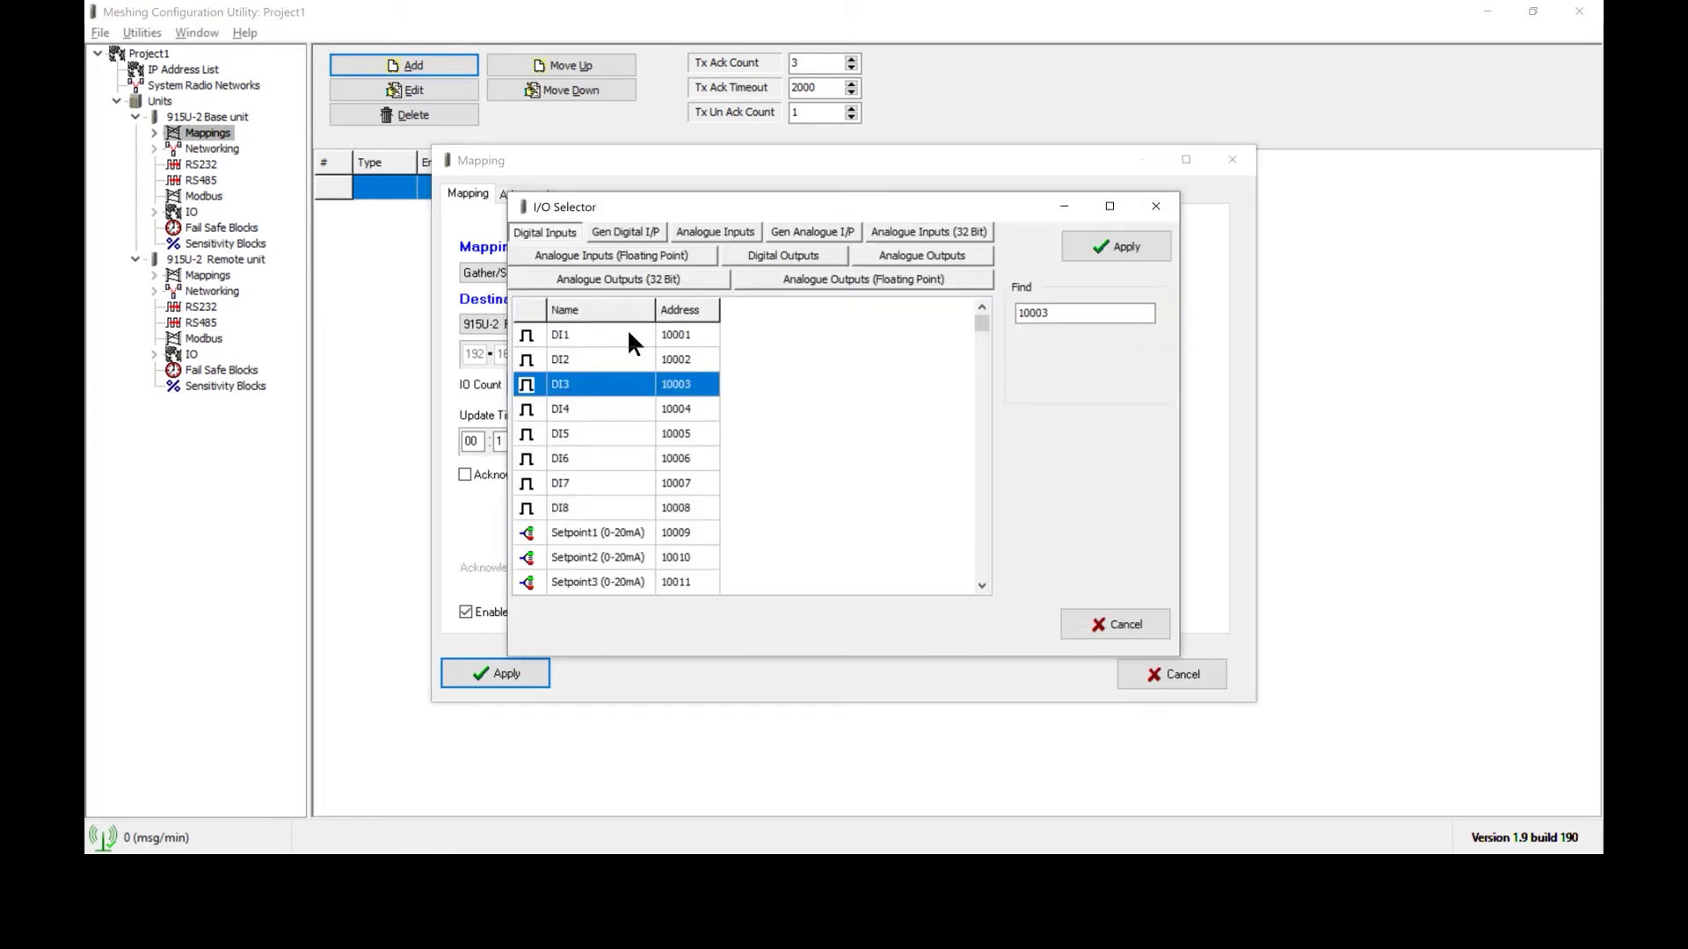
{"action": "left_click", "coordinate": [628, 335]}
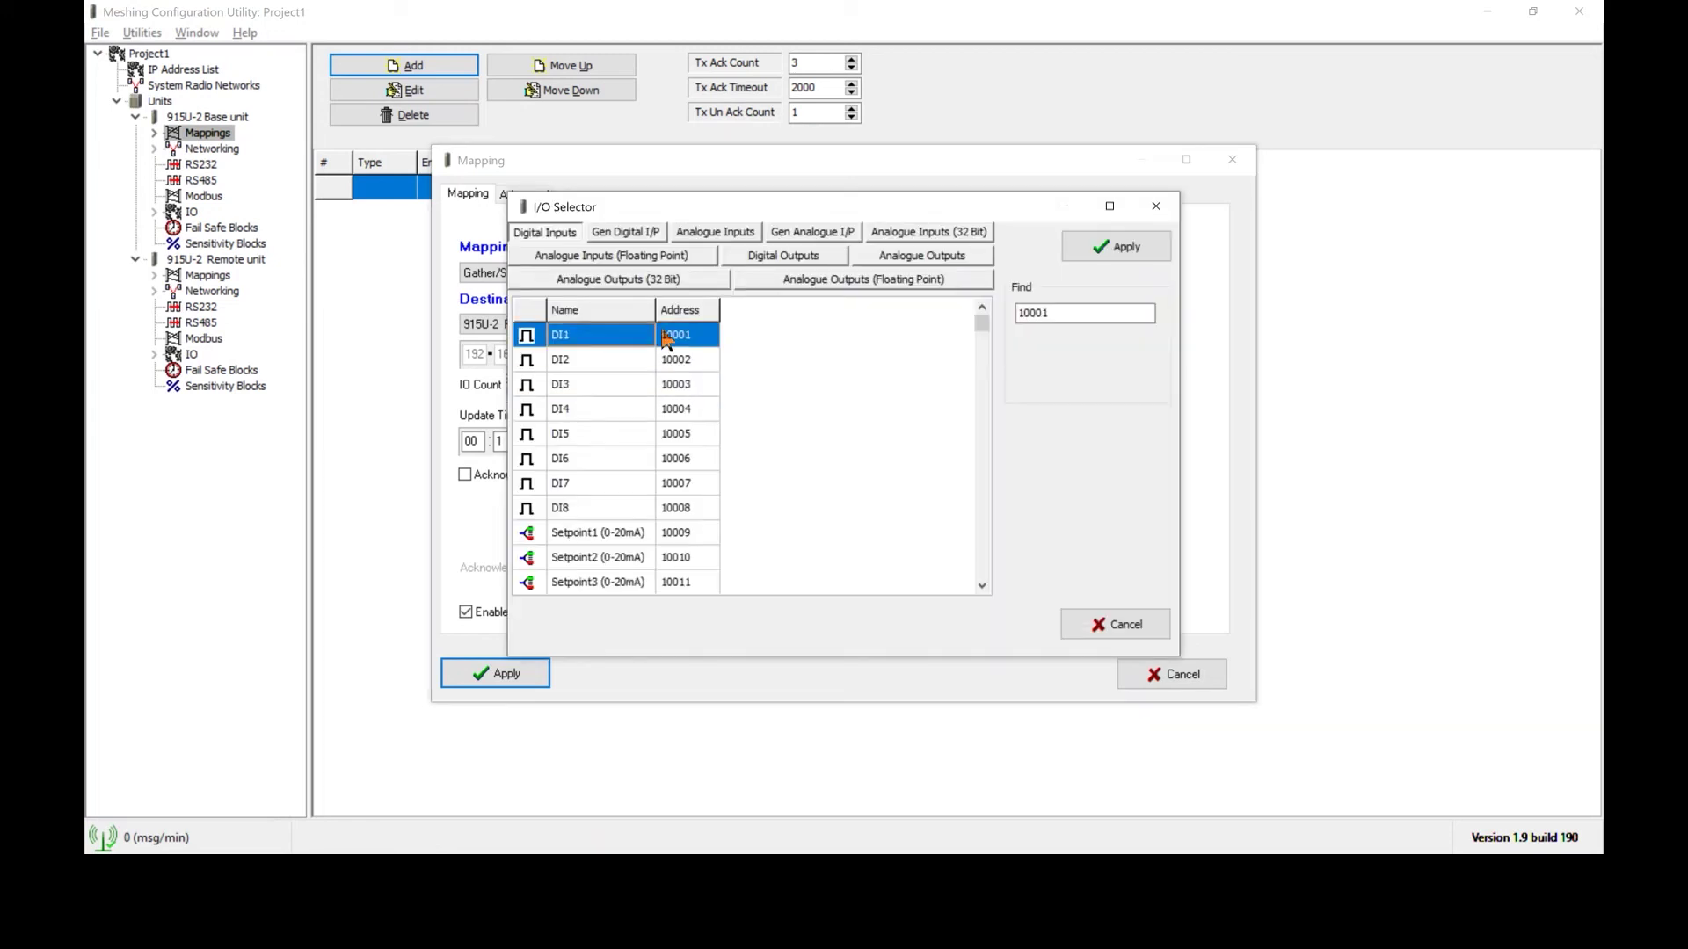
{"action": "left_click", "coordinate": [1081, 242]}
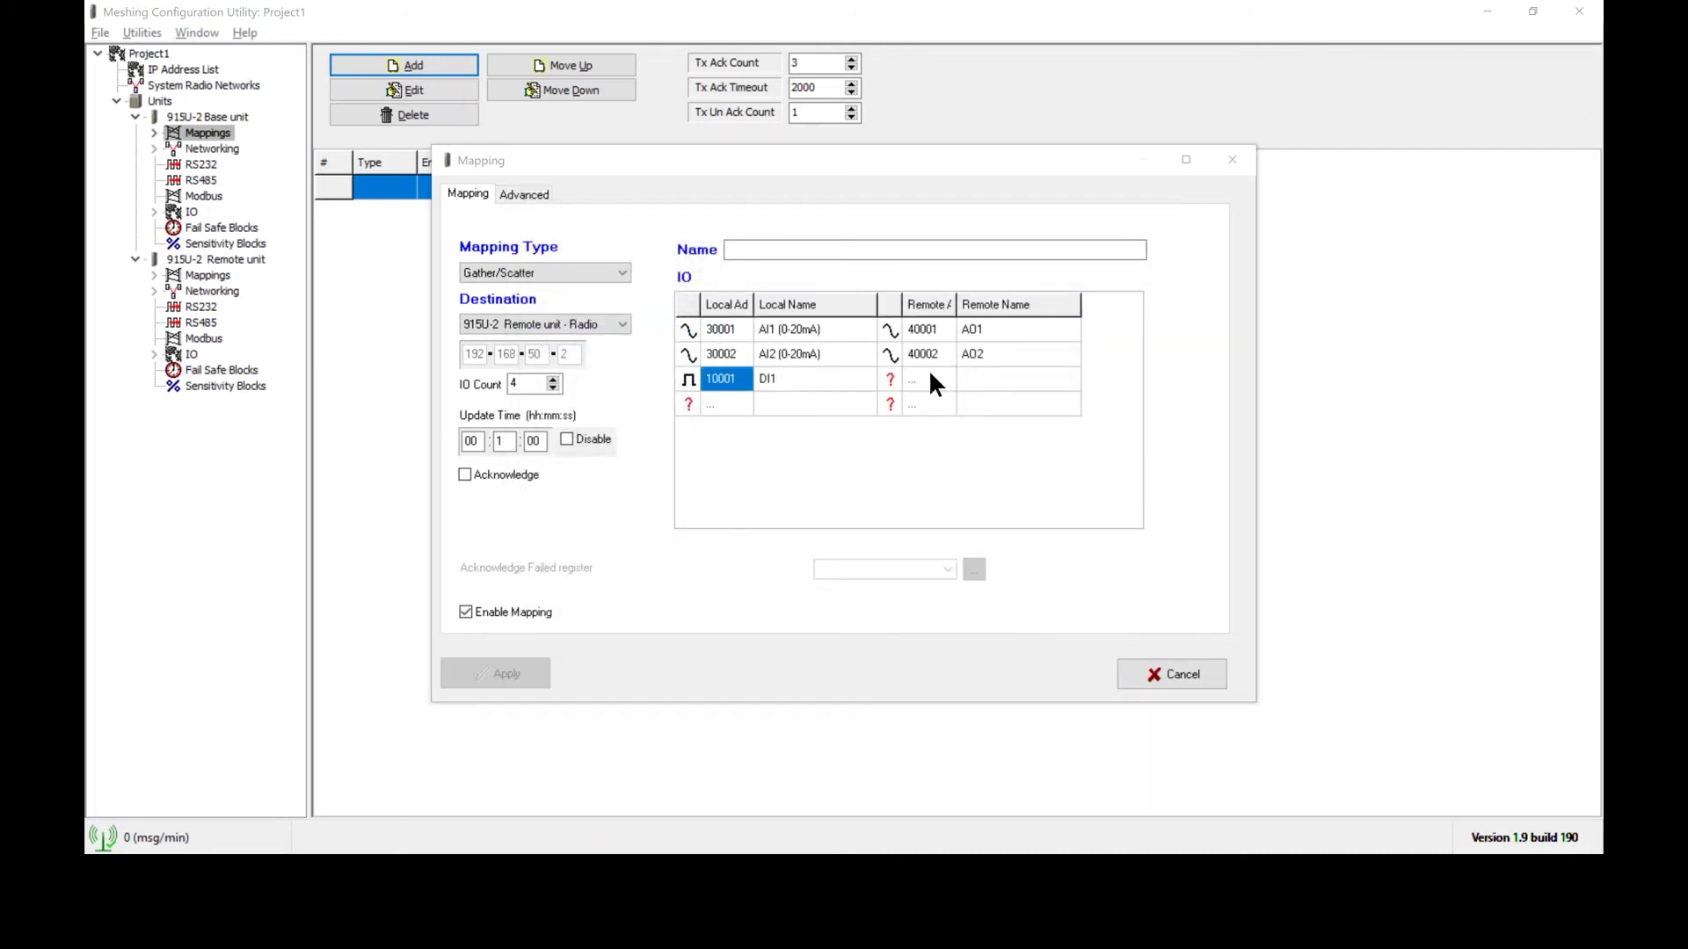
{"action": "left_click", "coordinate": [930, 376]}
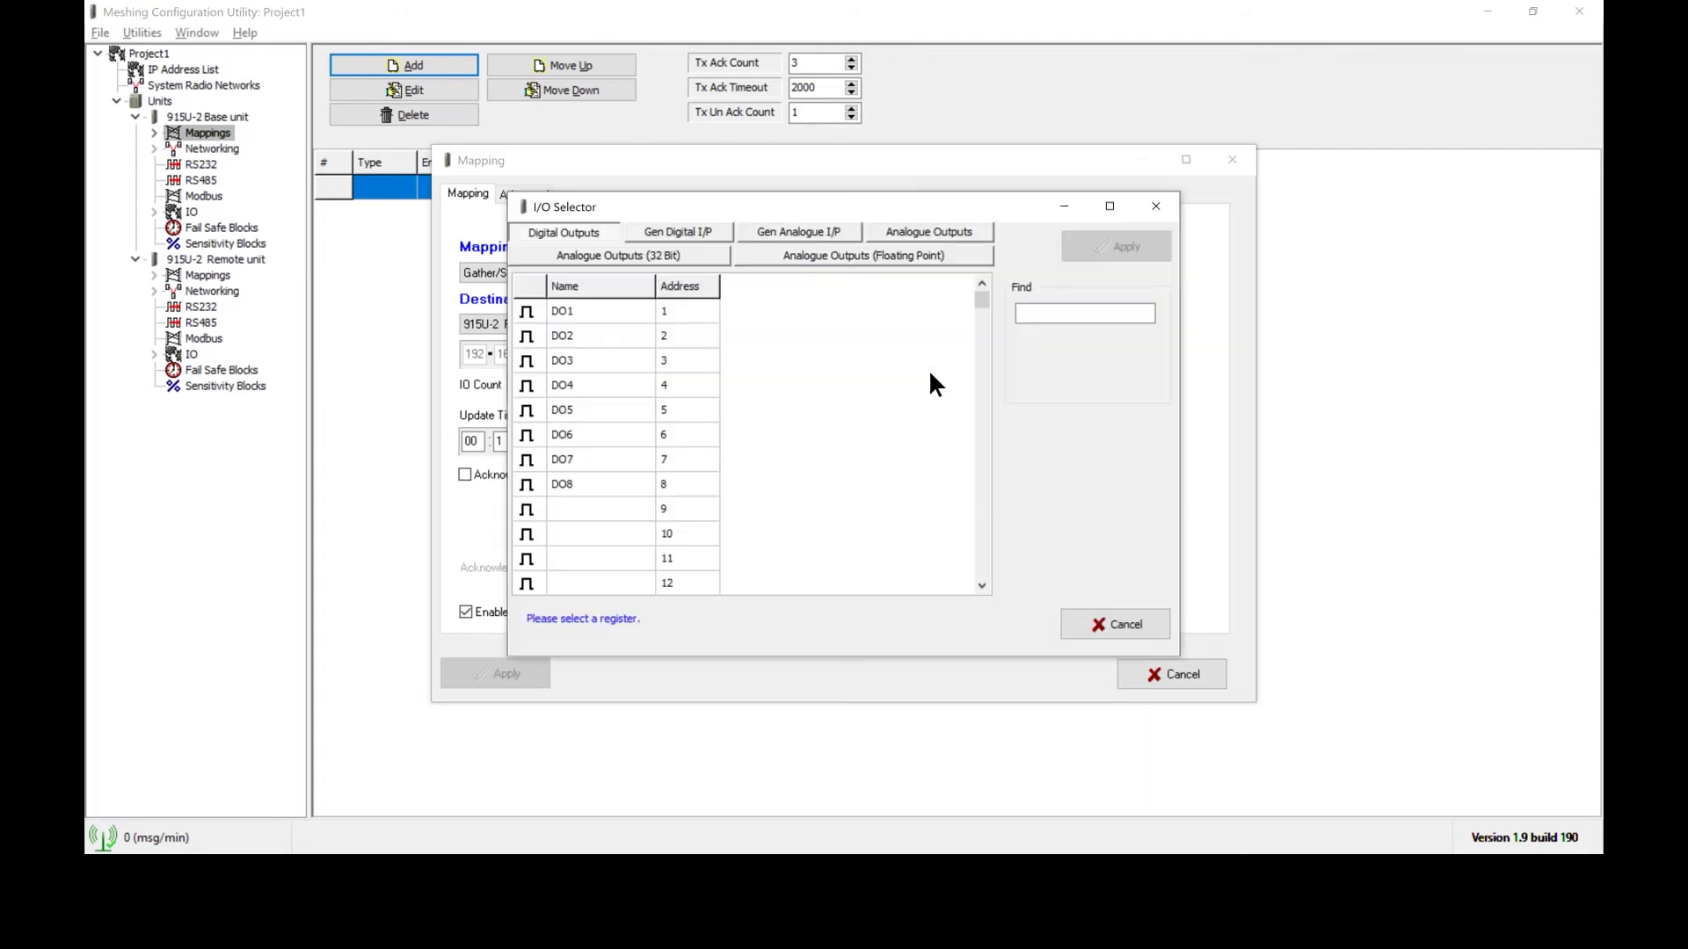
{"action": "left_click", "coordinate": [607, 310]}
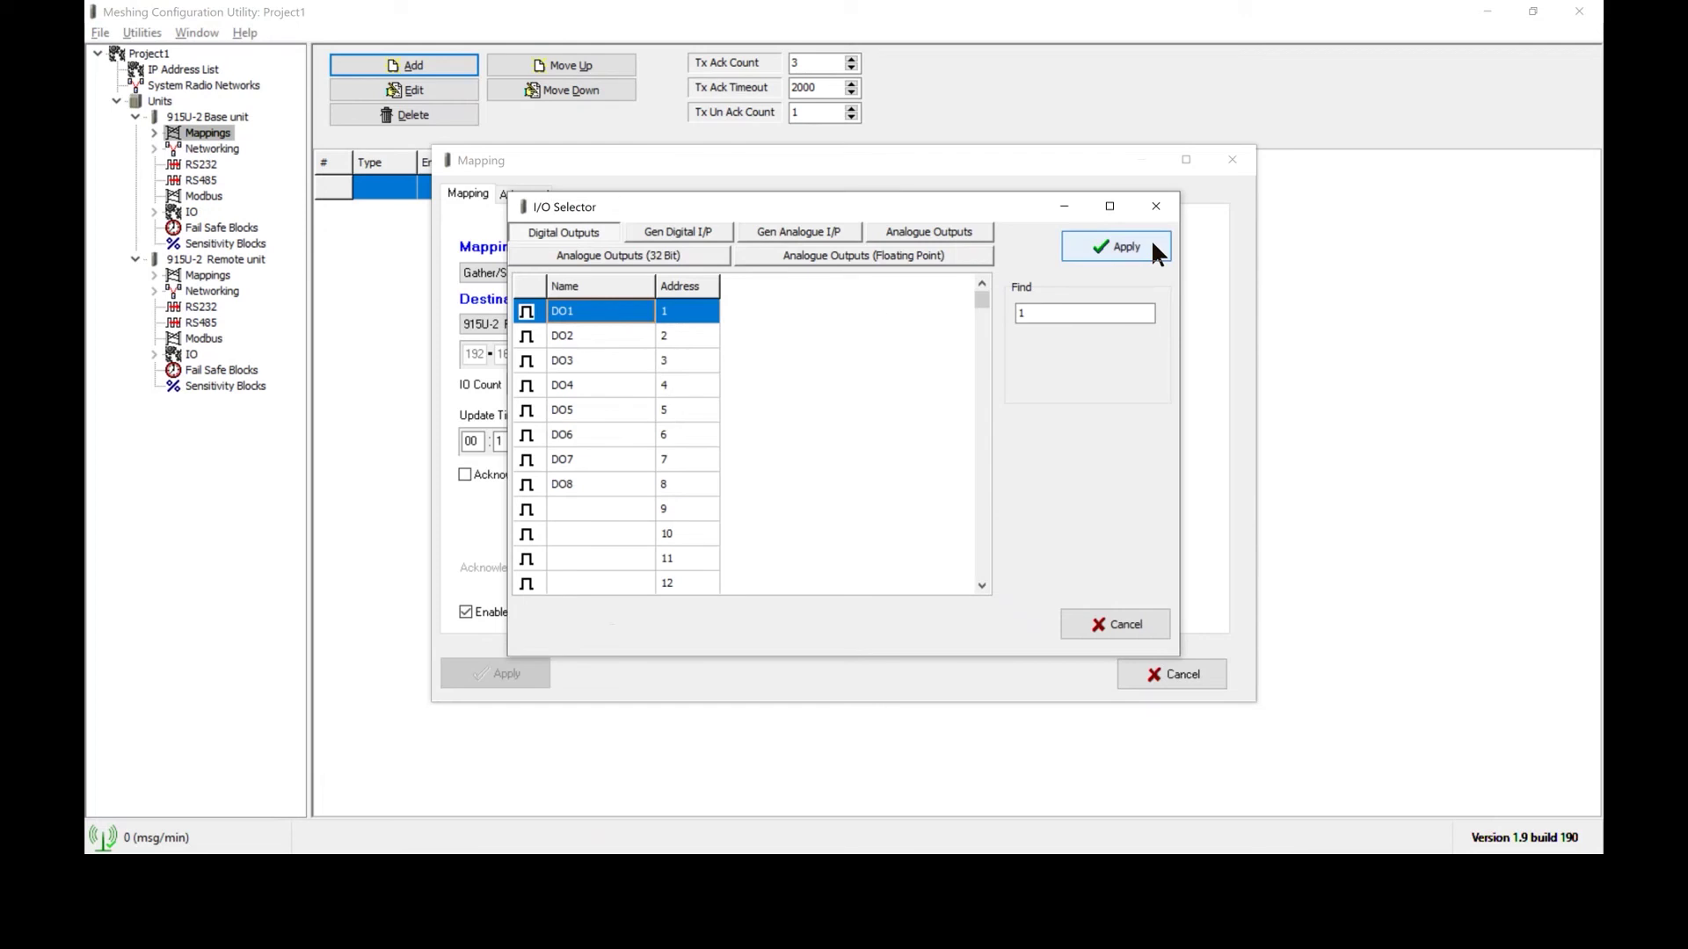
{"action": "left_click", "coordinate": [1152, 245]}
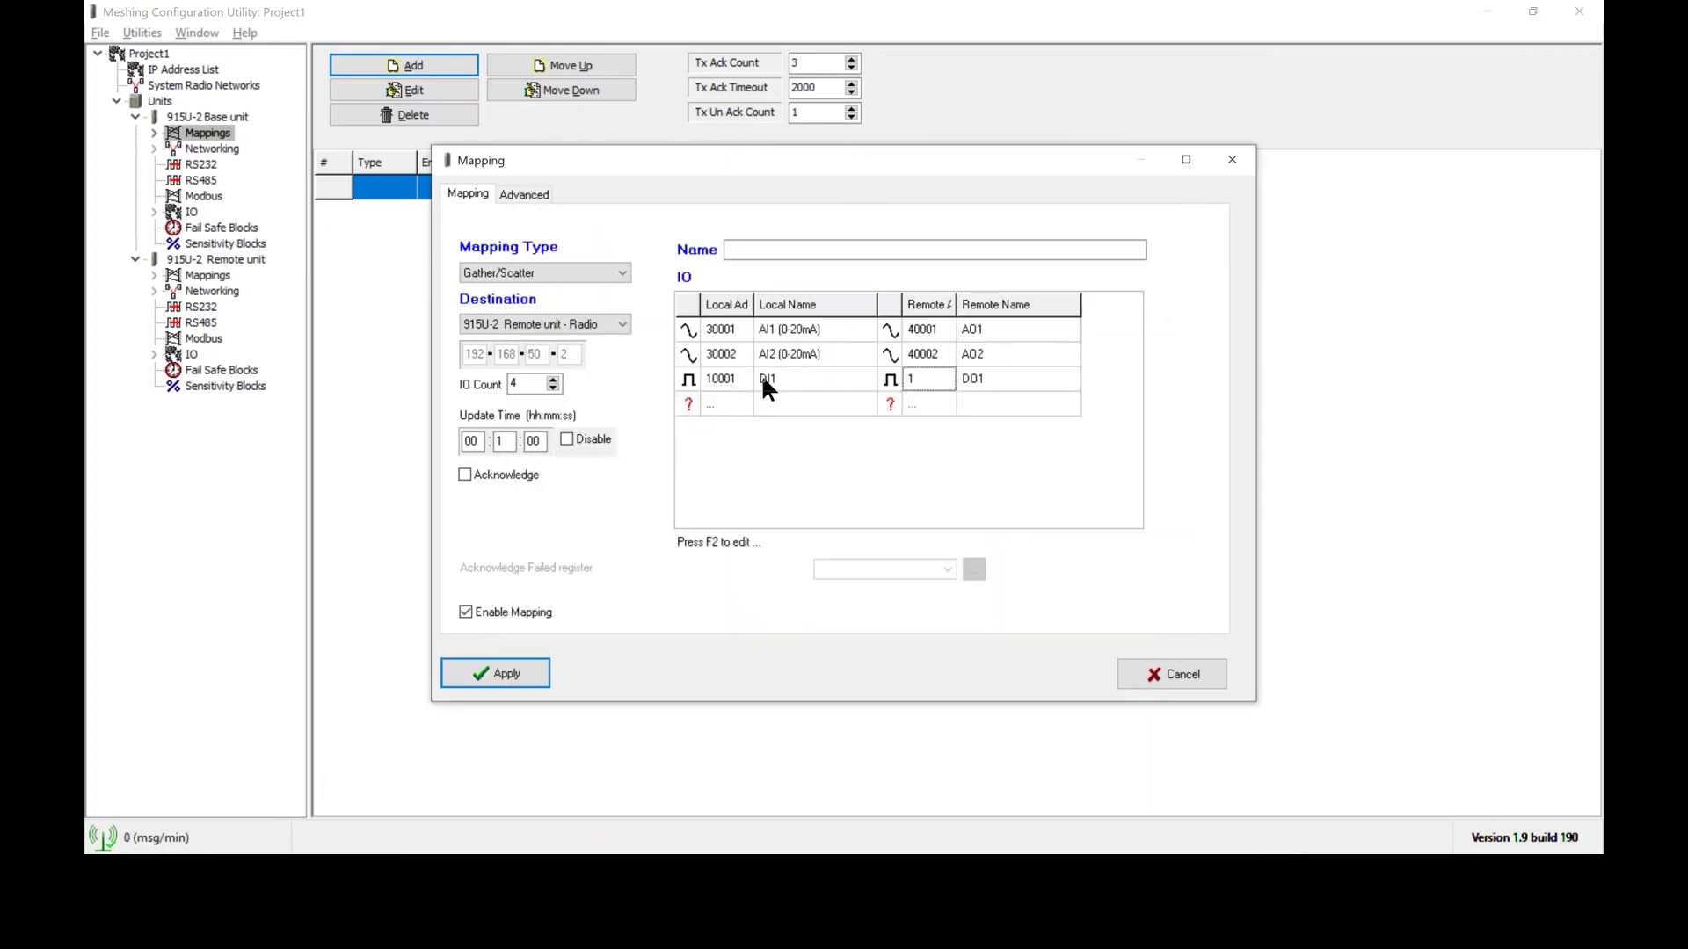
Map row 4 from local DI2 (10002) to remote DO2
{"action": "left_click", "coordinate": [720, 403]}
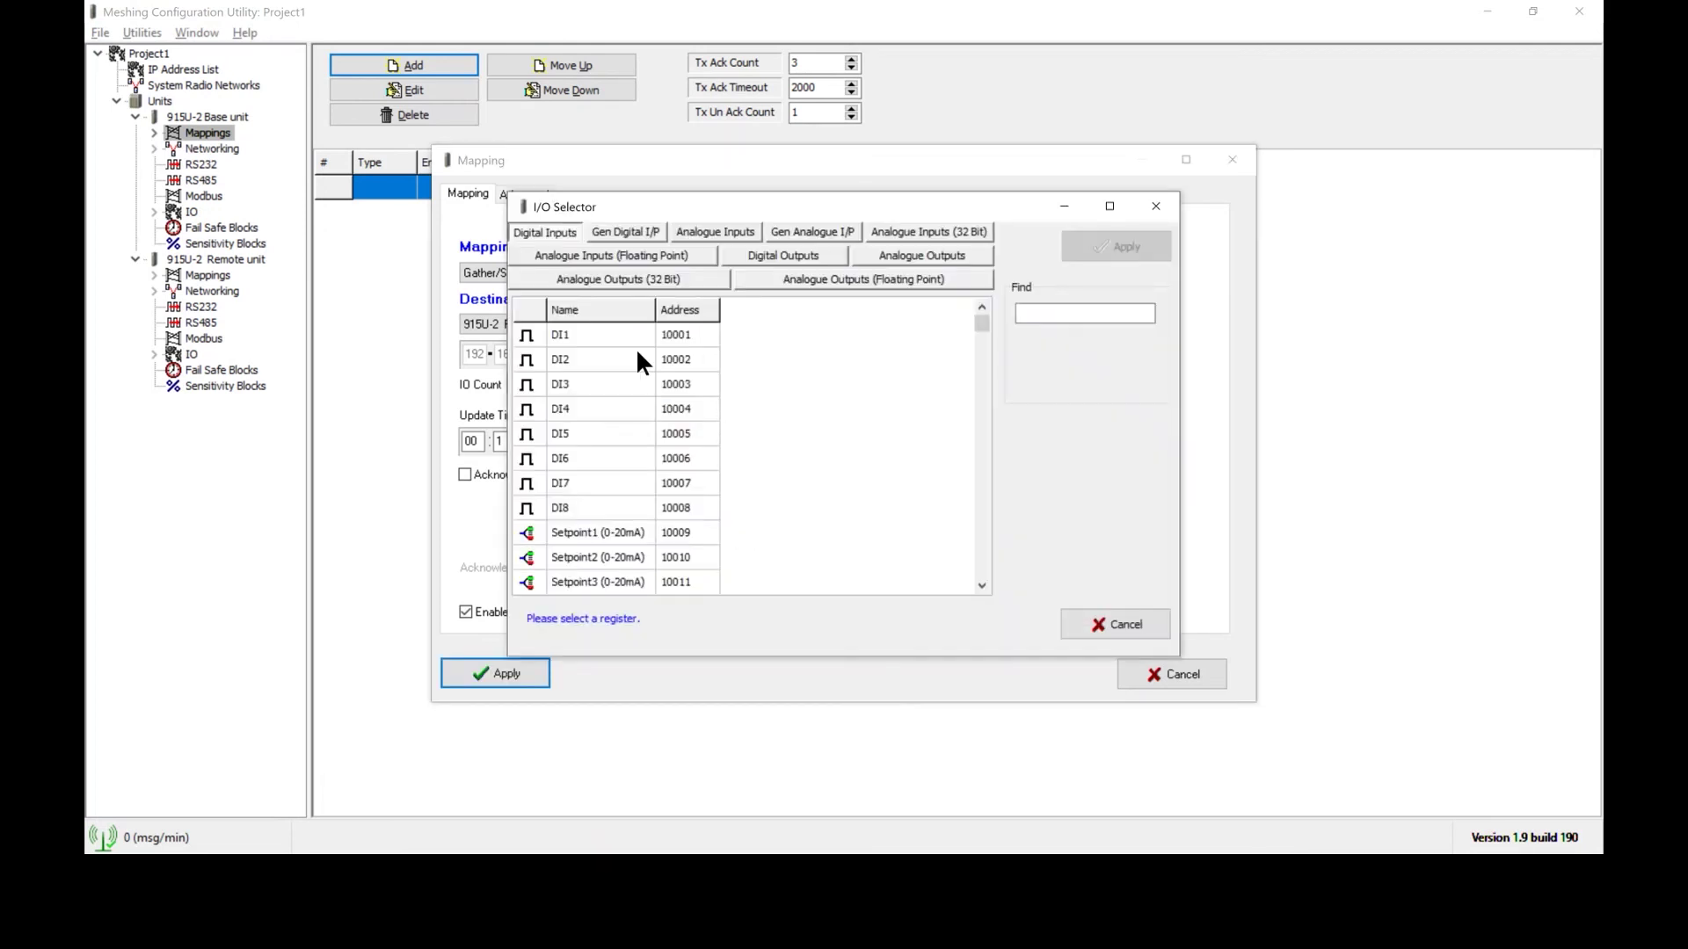
{"action": "left_click", "coordinate": [615, 357]}
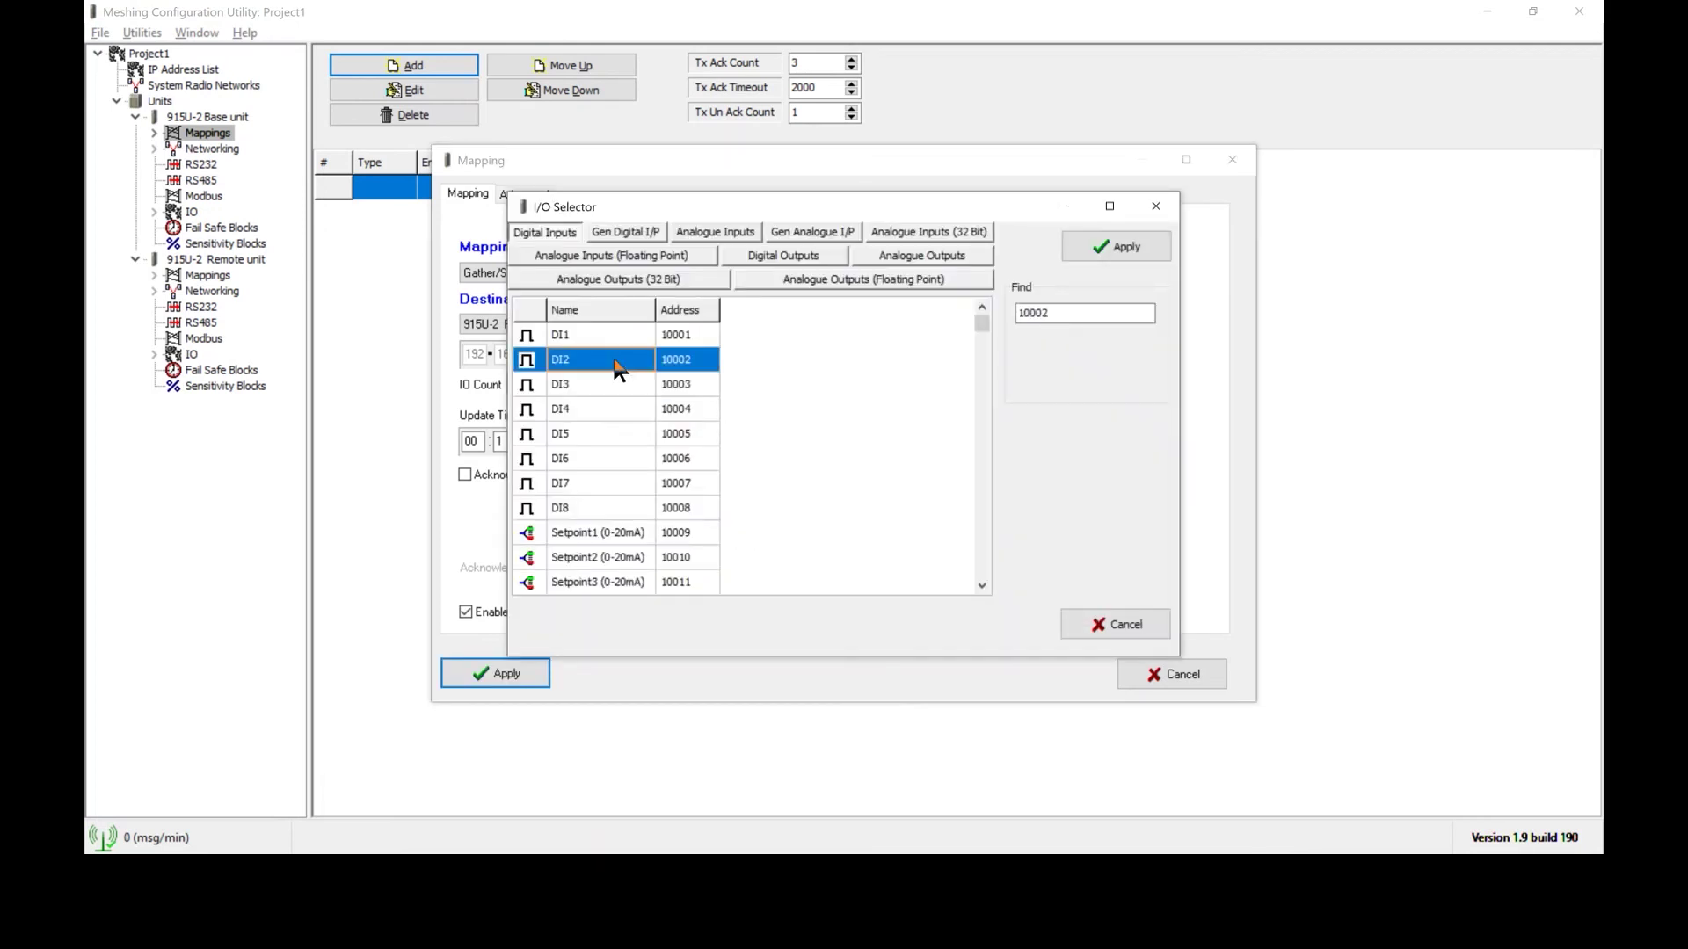
{"action": "left_click", "coordinate": [1093, 246]}
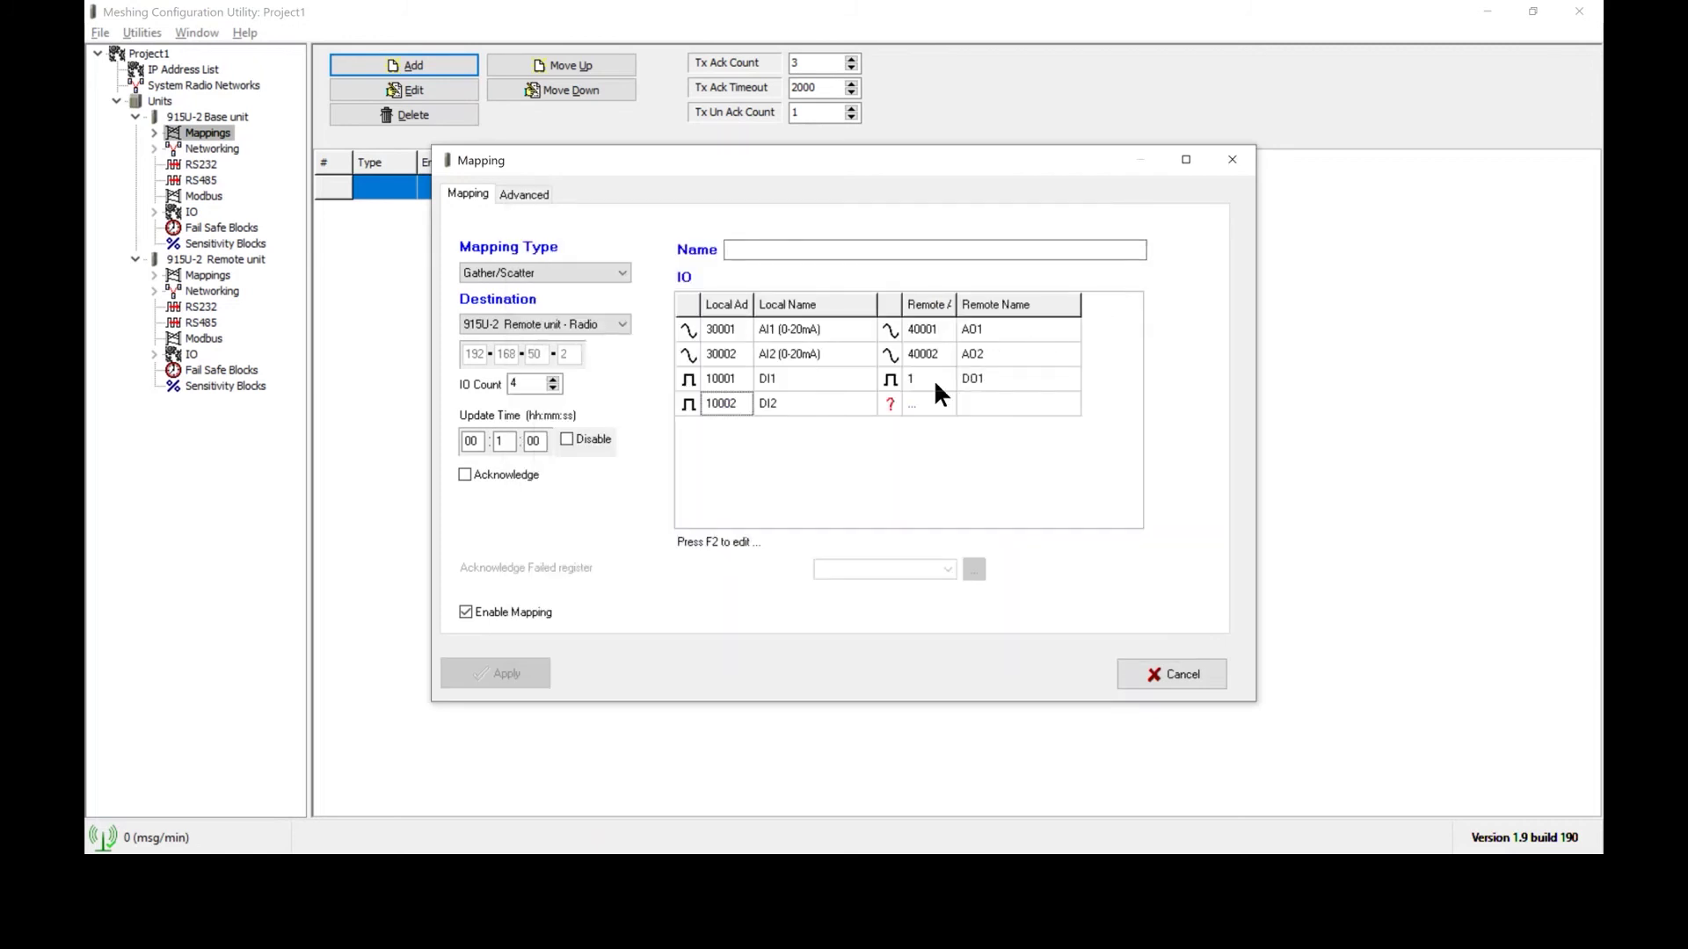
{"action": "left_click", "coordinate": [919, 400]}
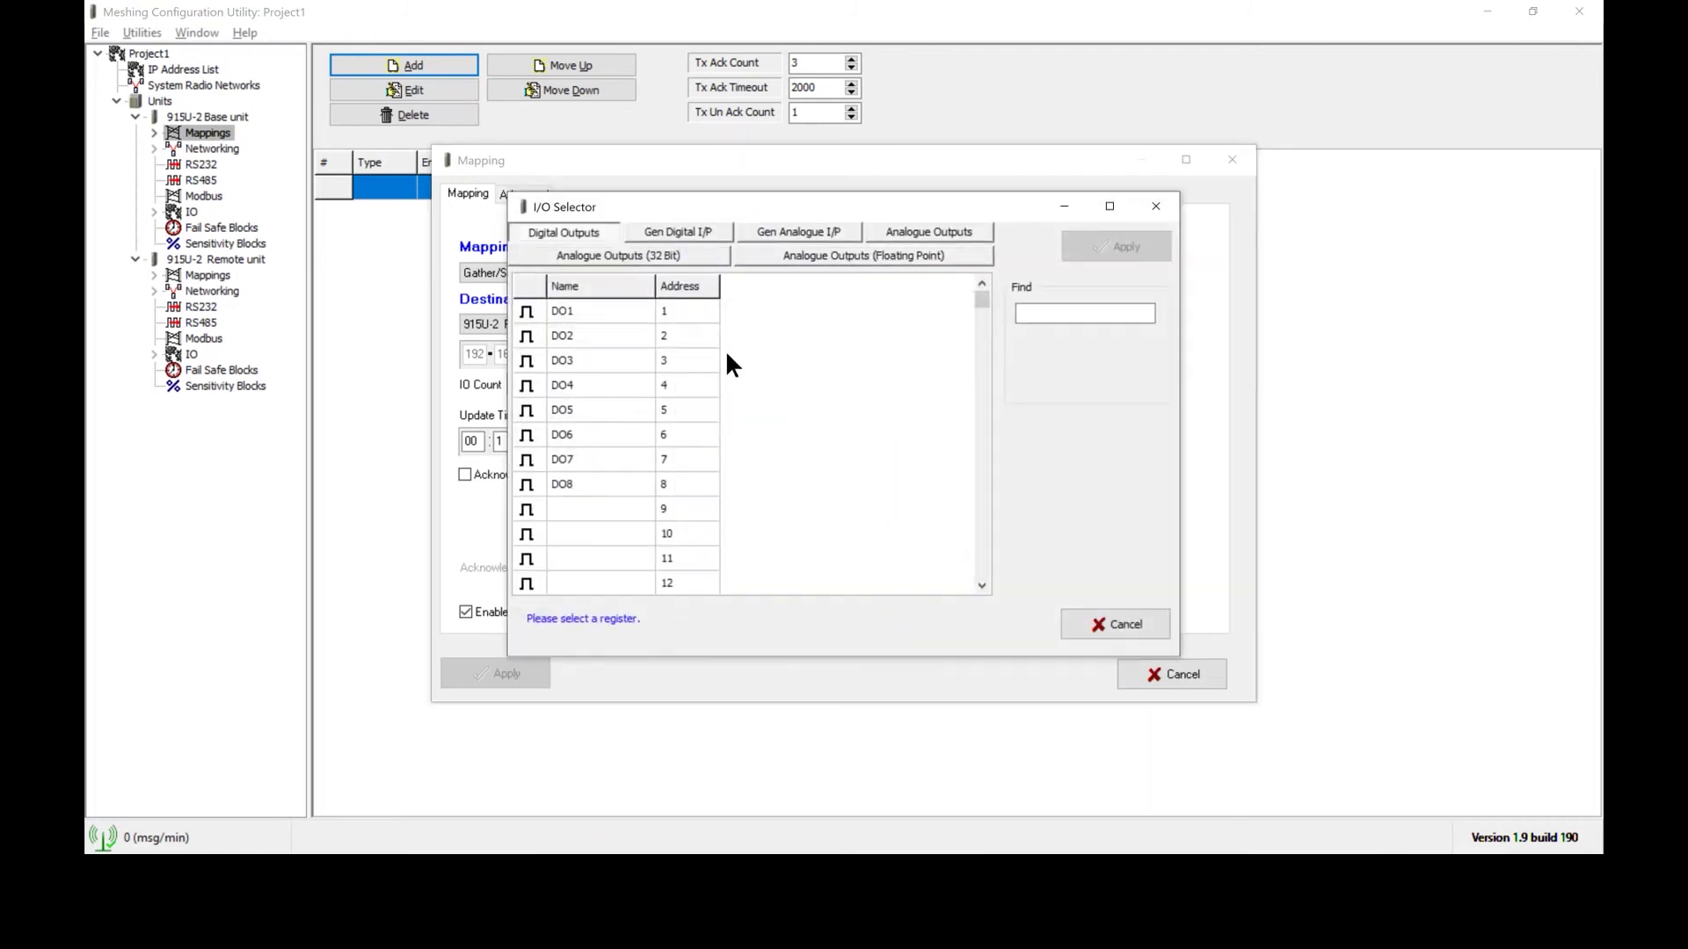
{"action": "left_click", "coordinate": [616, 342]}
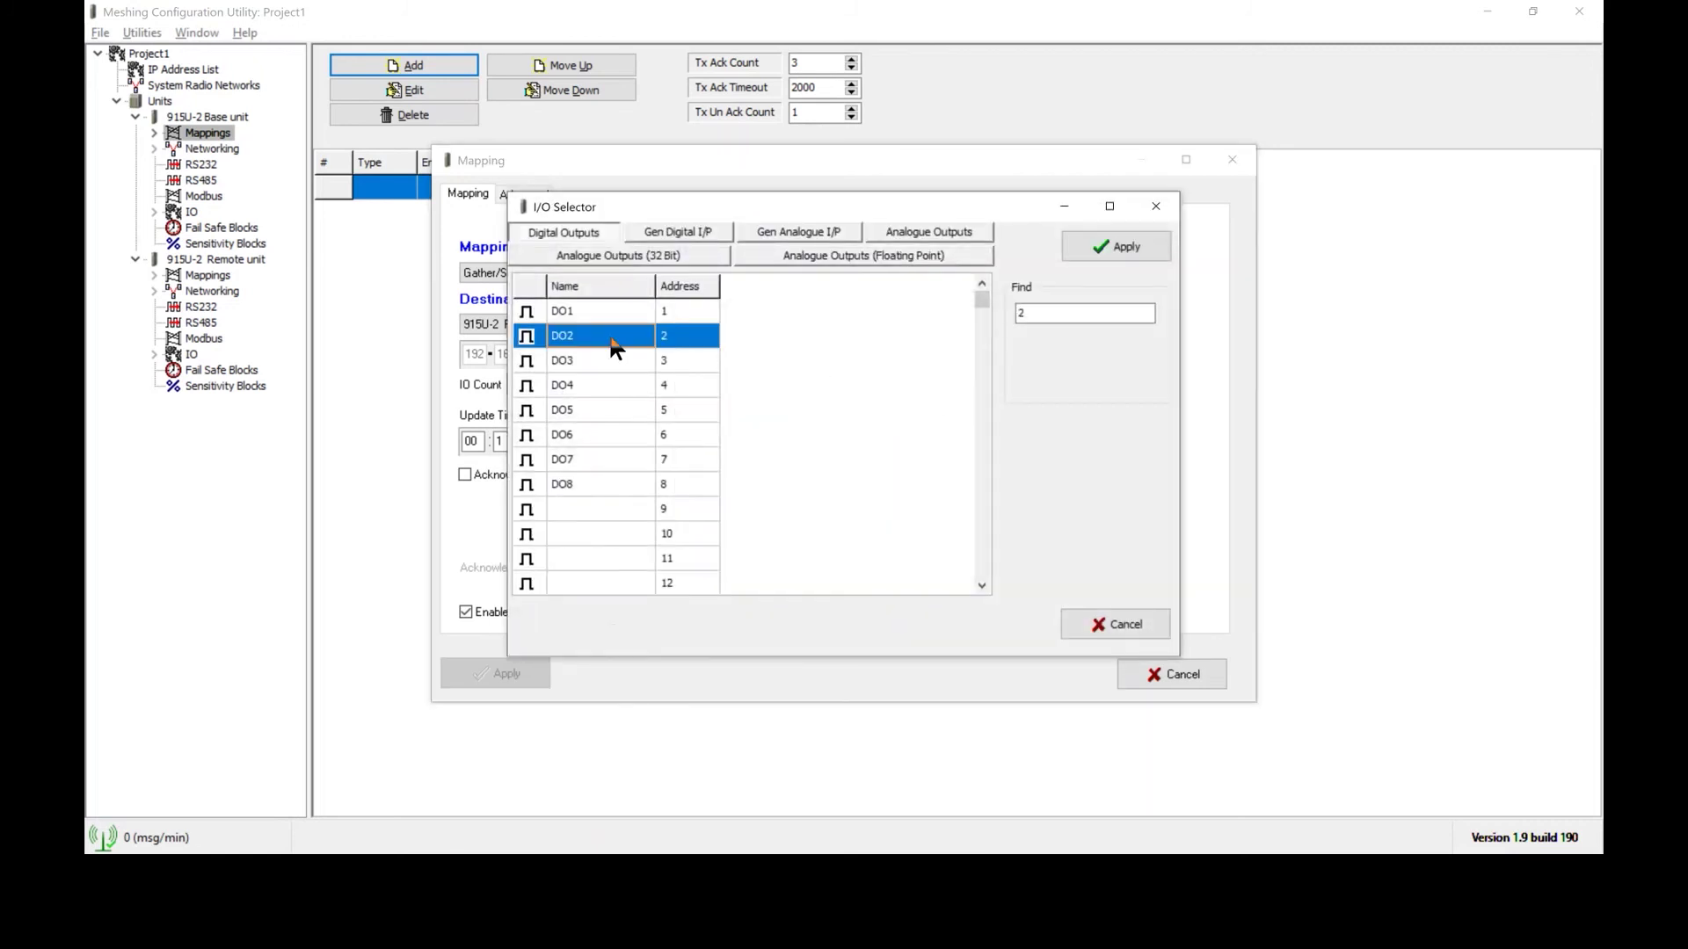
{"action": "left_click", "coordinate": [1105, 251]}
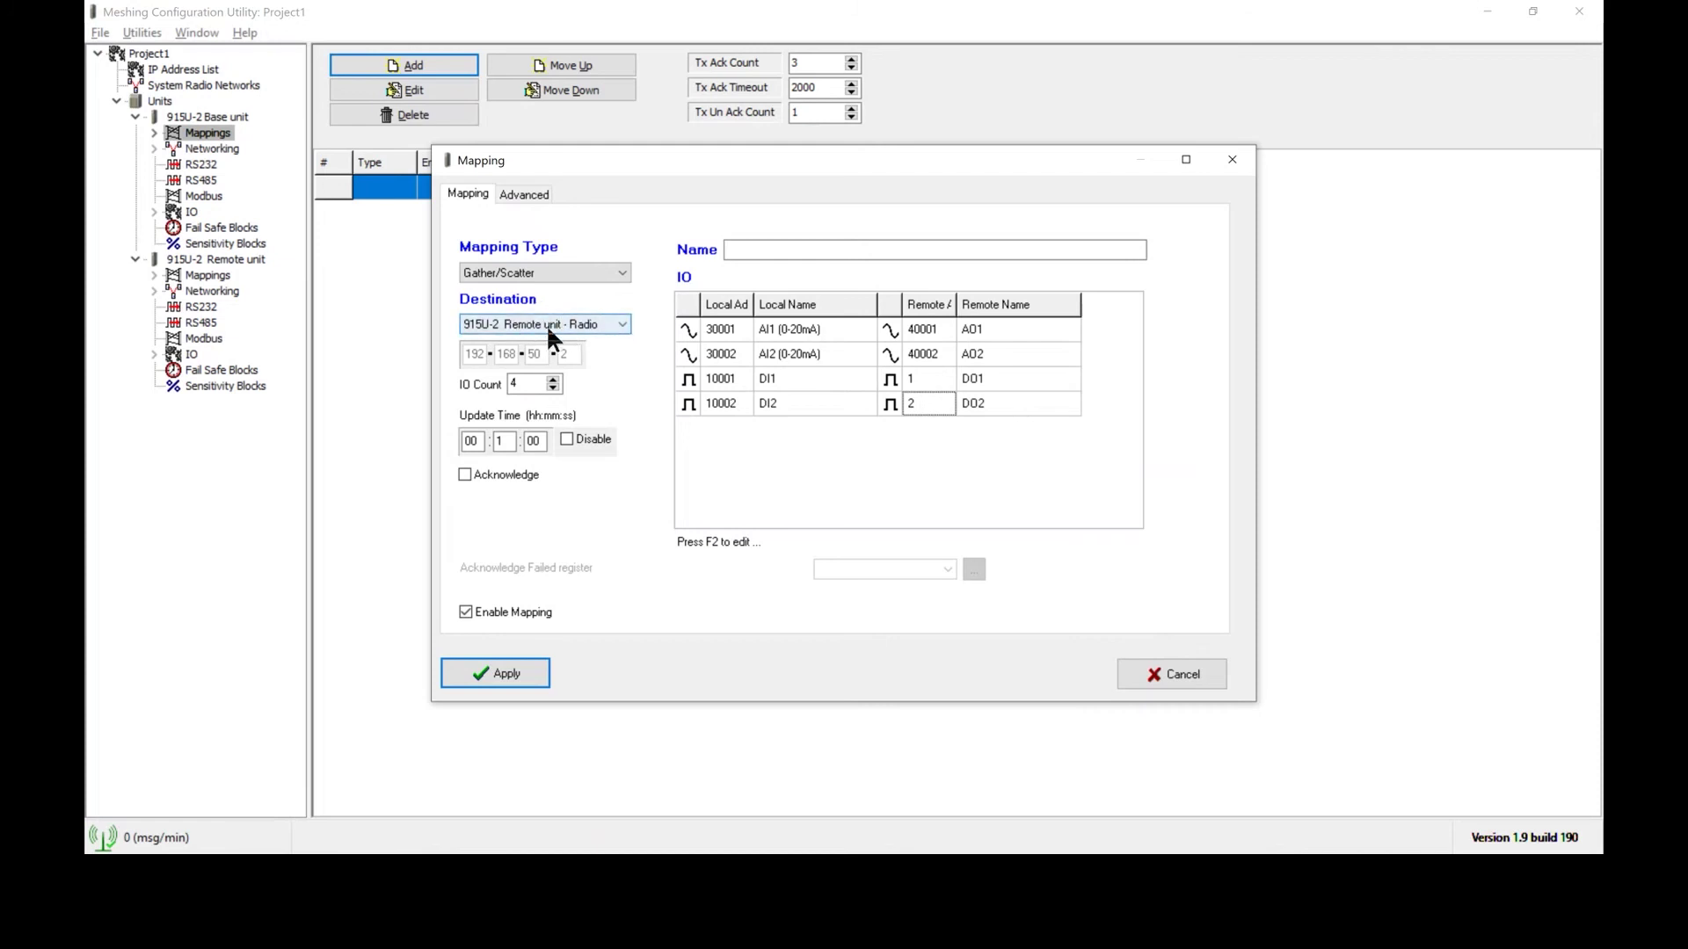
Enable acknowledge with DO8 as the Acknowledge Failed register and apply the mapping
{"action": "left_click", "coordinate": [465, 476]}
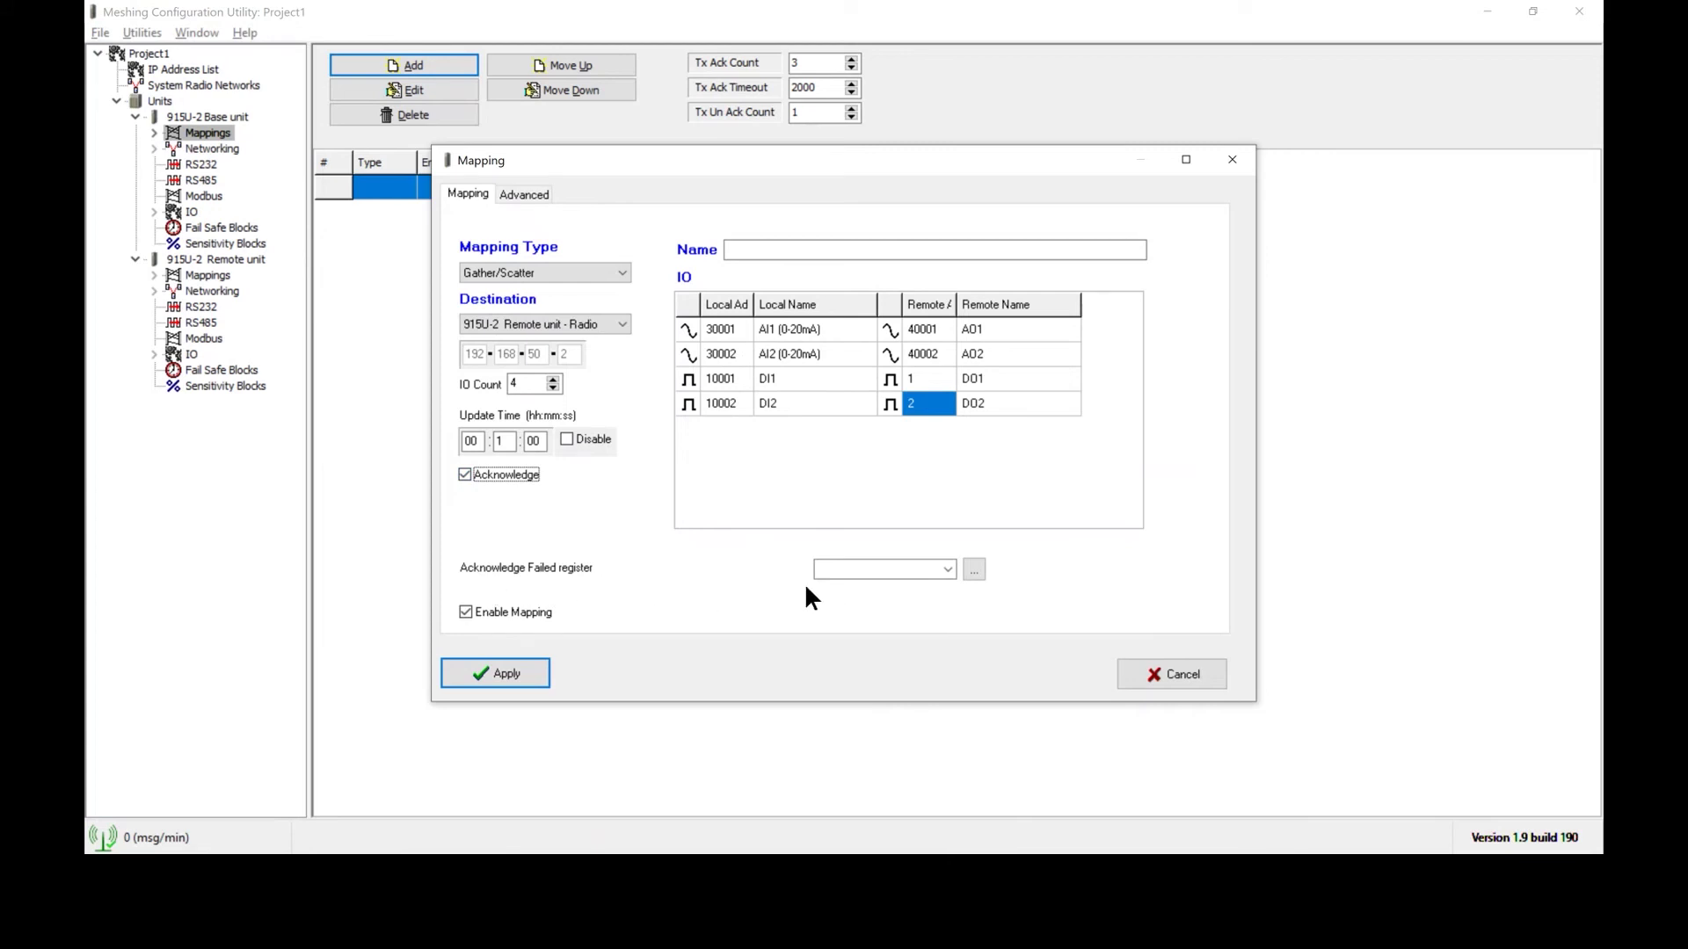
{"action": "left_click", "coordinate": [948, 570]}
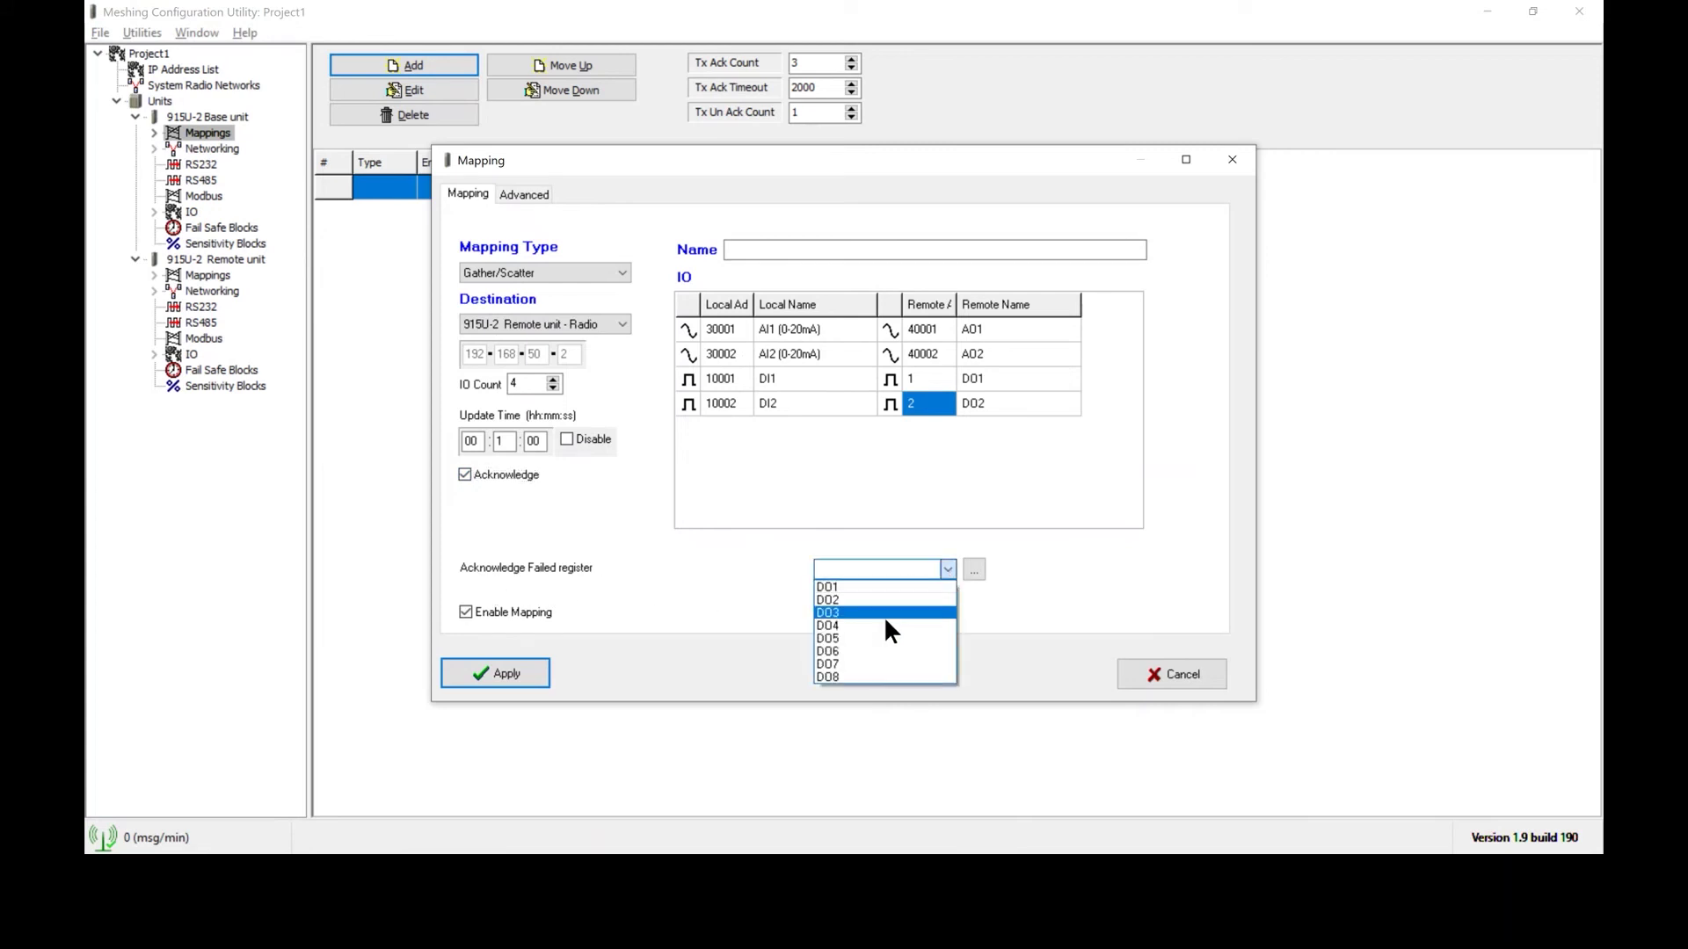
{"action": "left_click", "coordinate": [833, 676]}
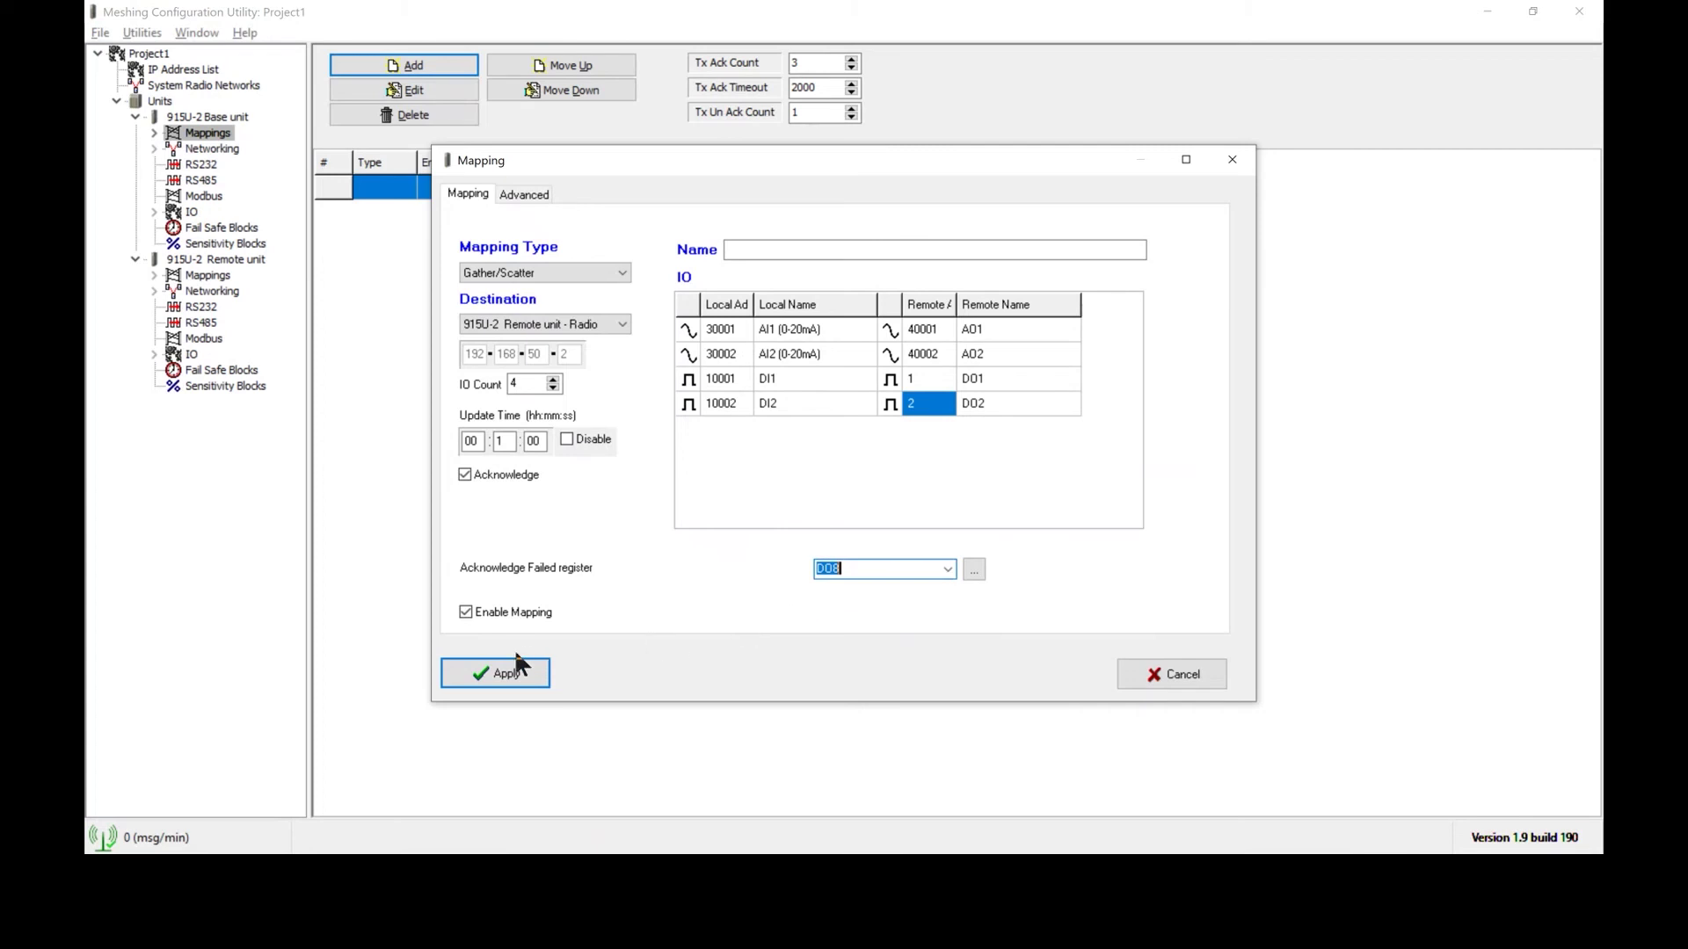
{"action": "left_click", "coordinate": [497, 674]}
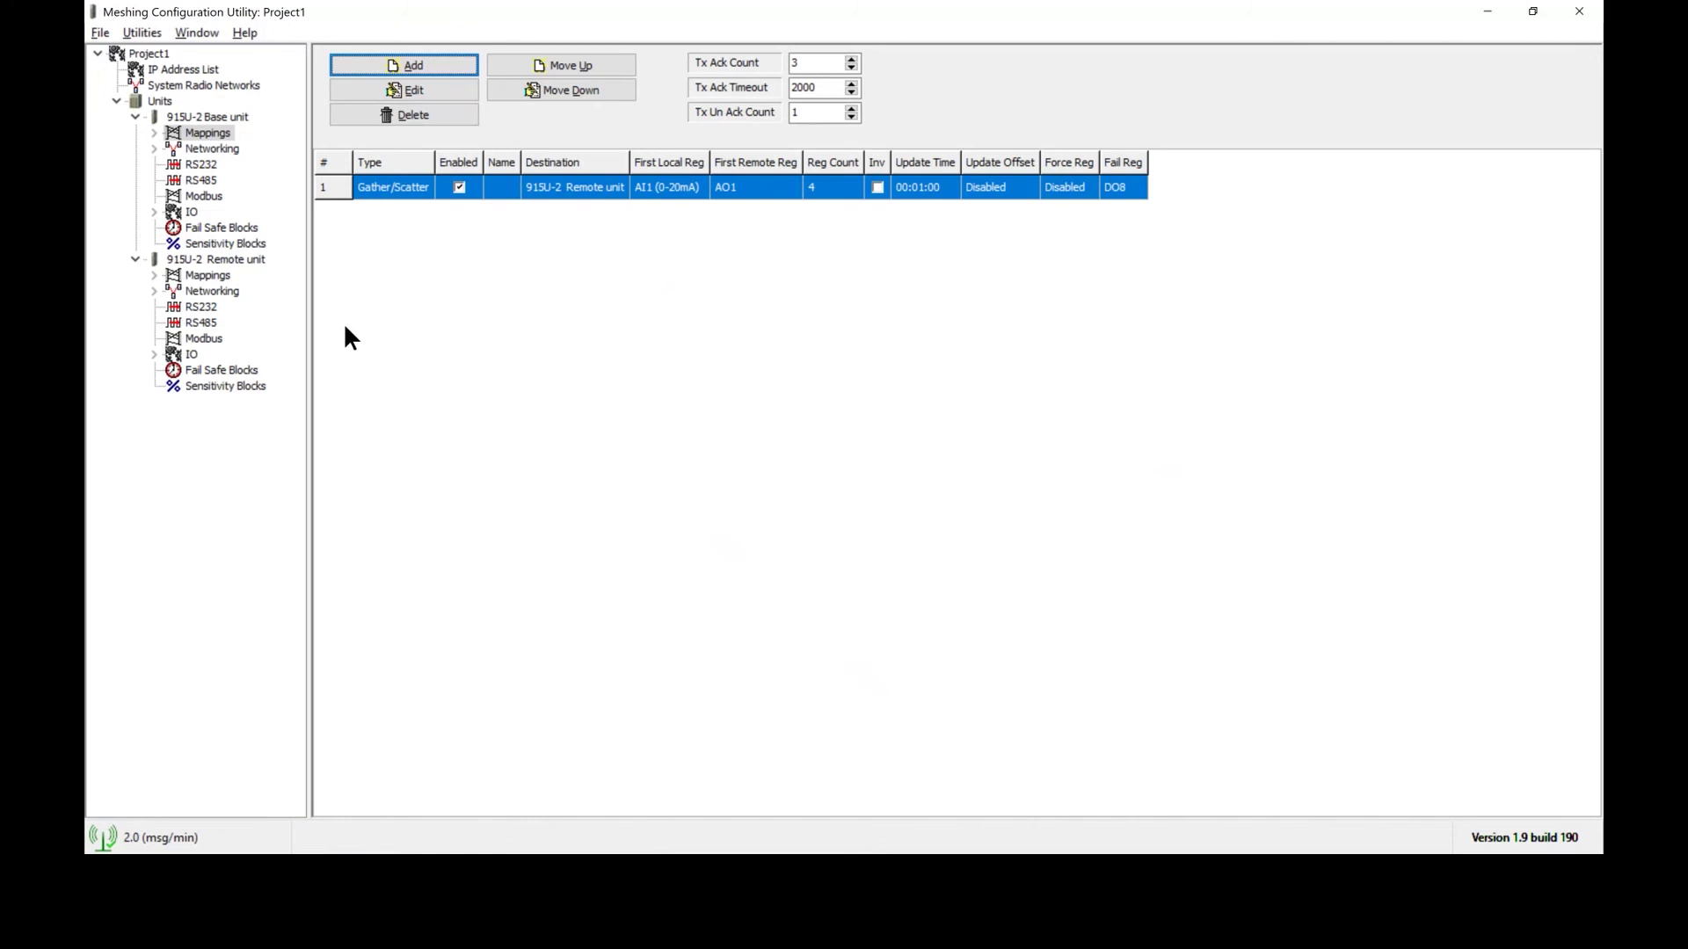
Add a Gather/Scatter mapping on the Remote unit targeting 915U-2 Base unit - Radio
{"action": "left_click", "coordinate": [206, 278]}
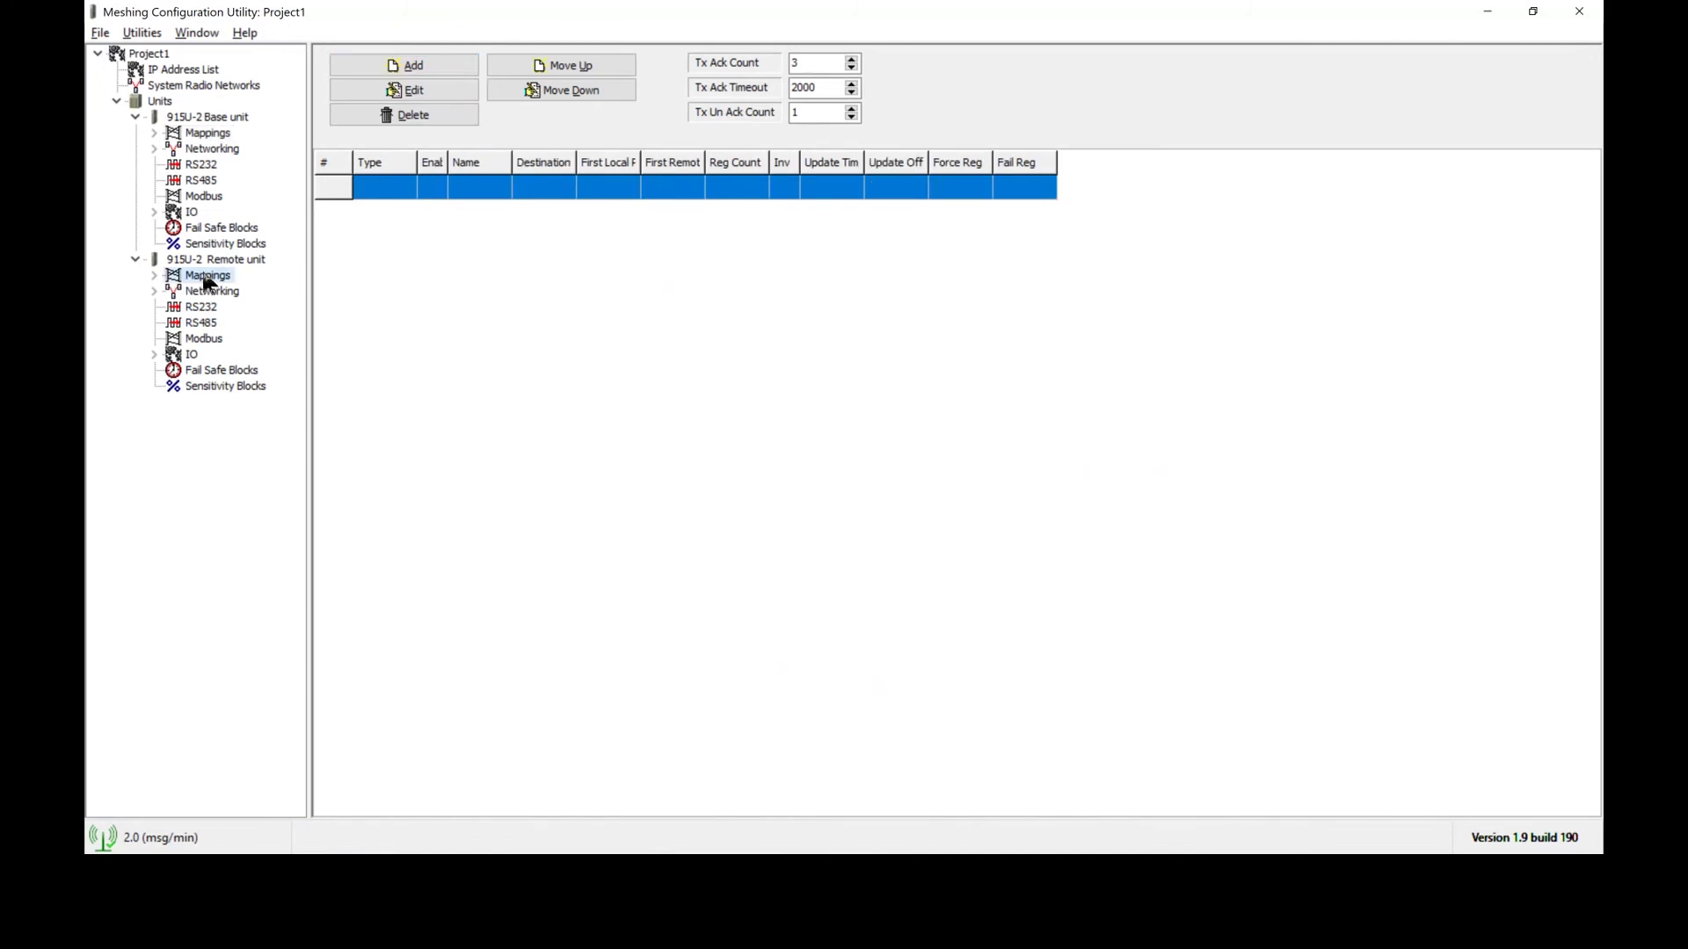
{"action": "left_click", "coordinate": [367, 63]}
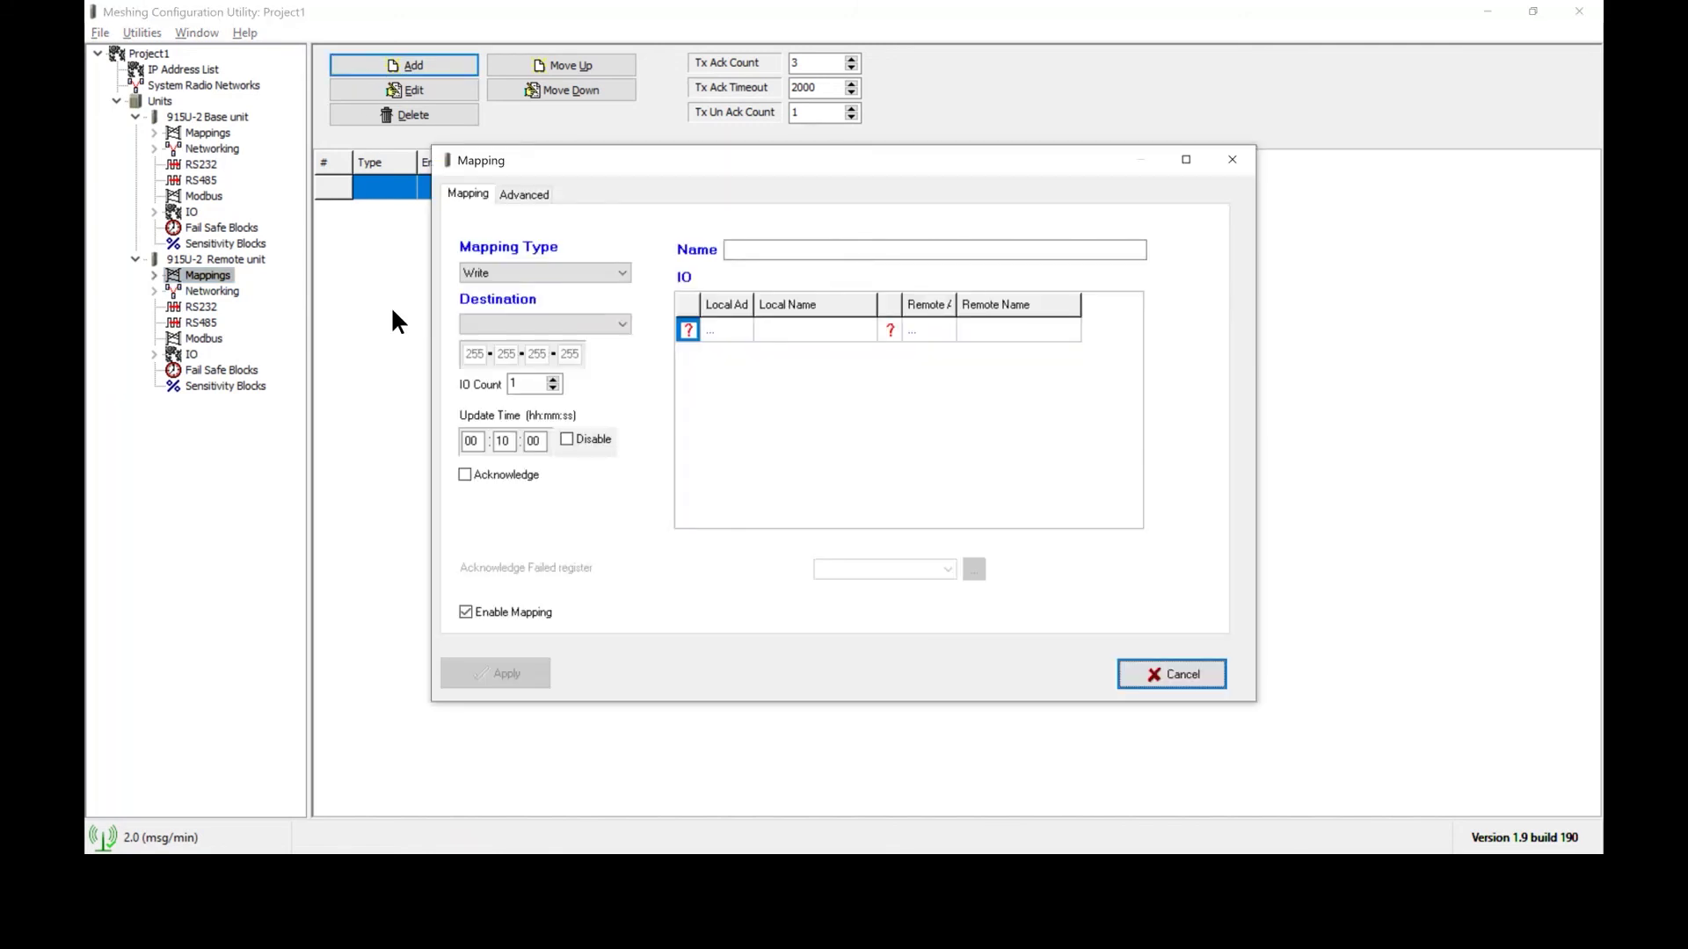
{"action": "left_click", "coordinate": [588, 318]}
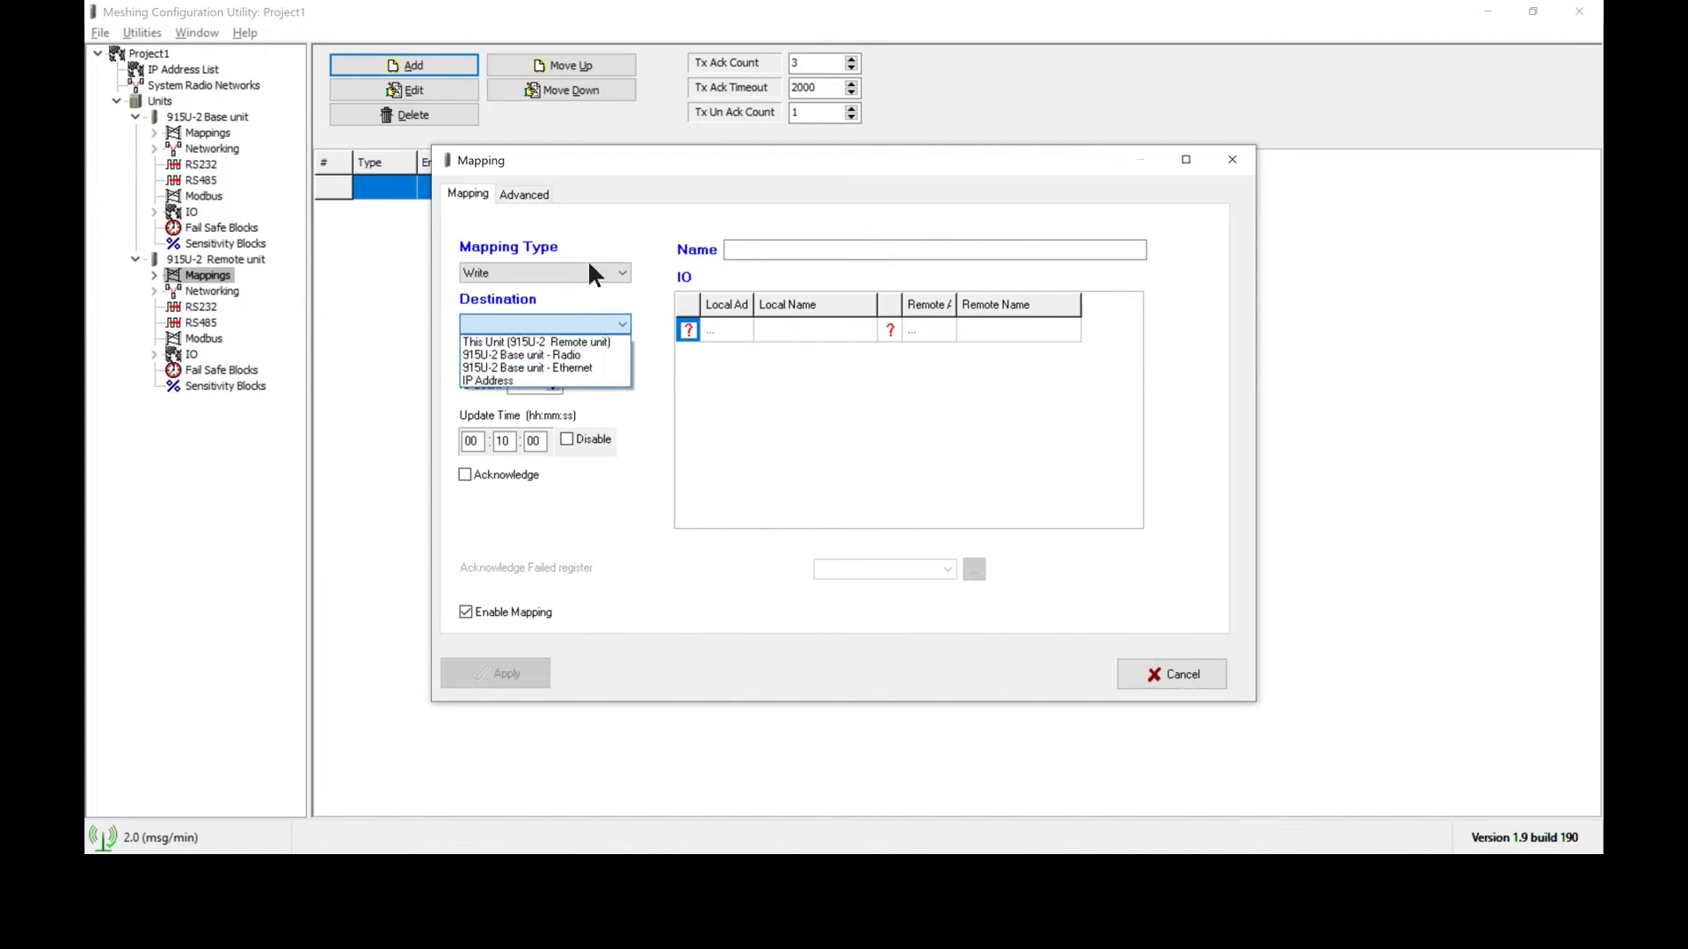
{"action": "left_click", "coordinate": [589, 263]}
{"action": "left_click", "coordinate": [589, 264]}
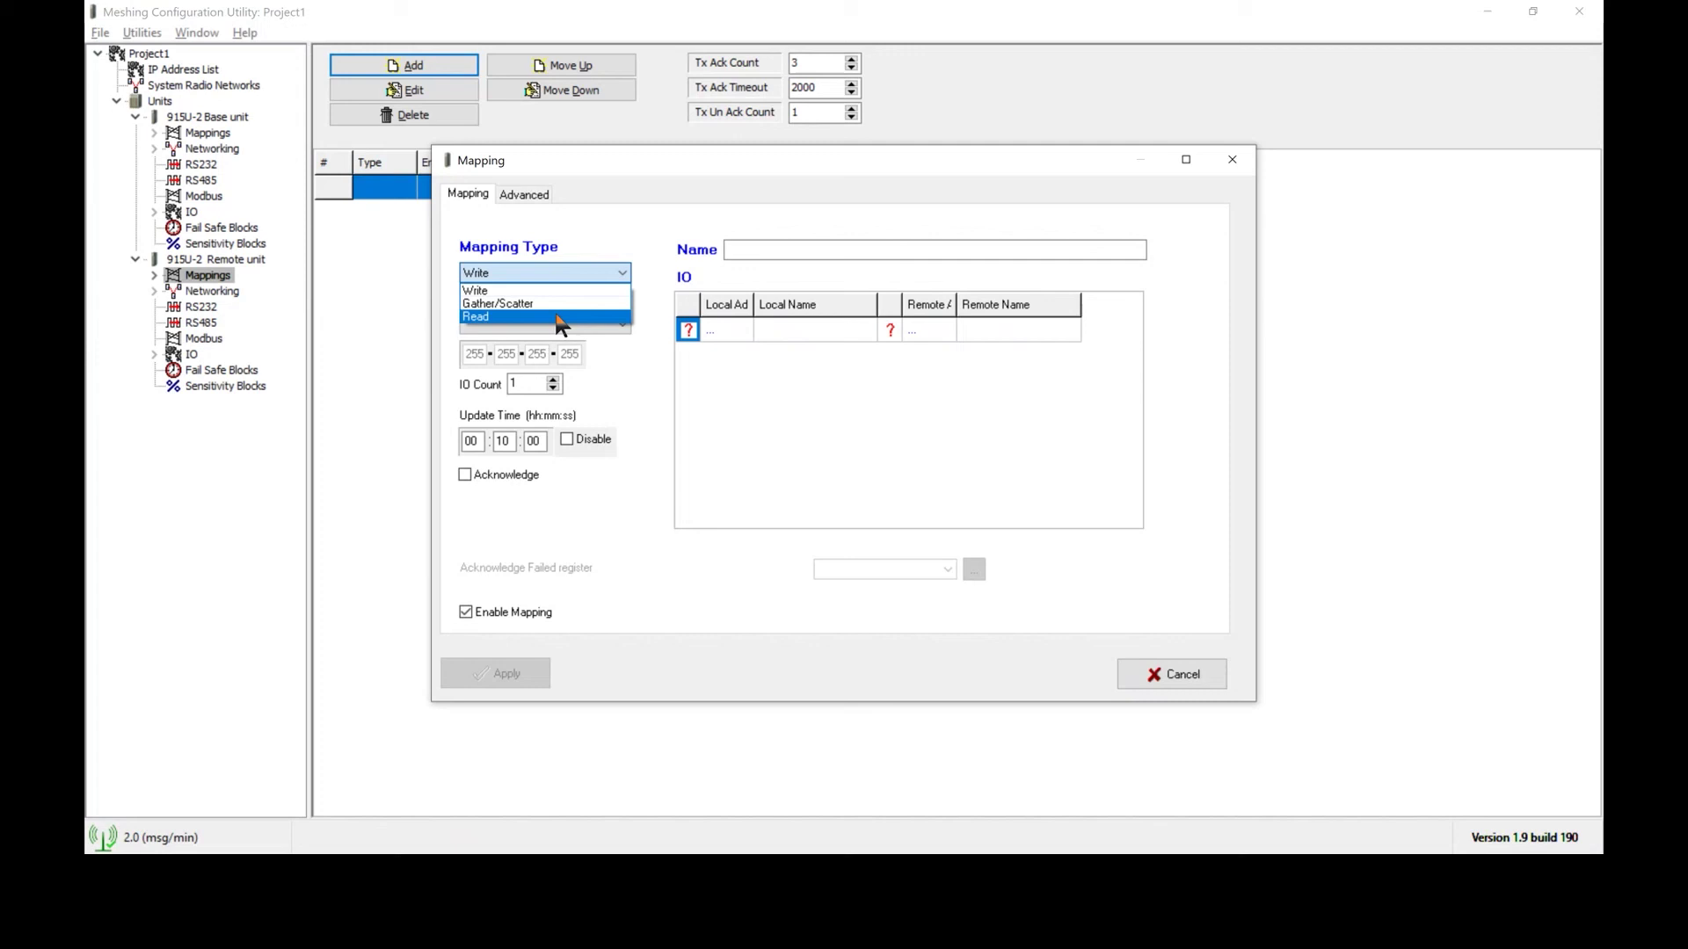
{"action": "left_click", "coordinate": [555, 303]}
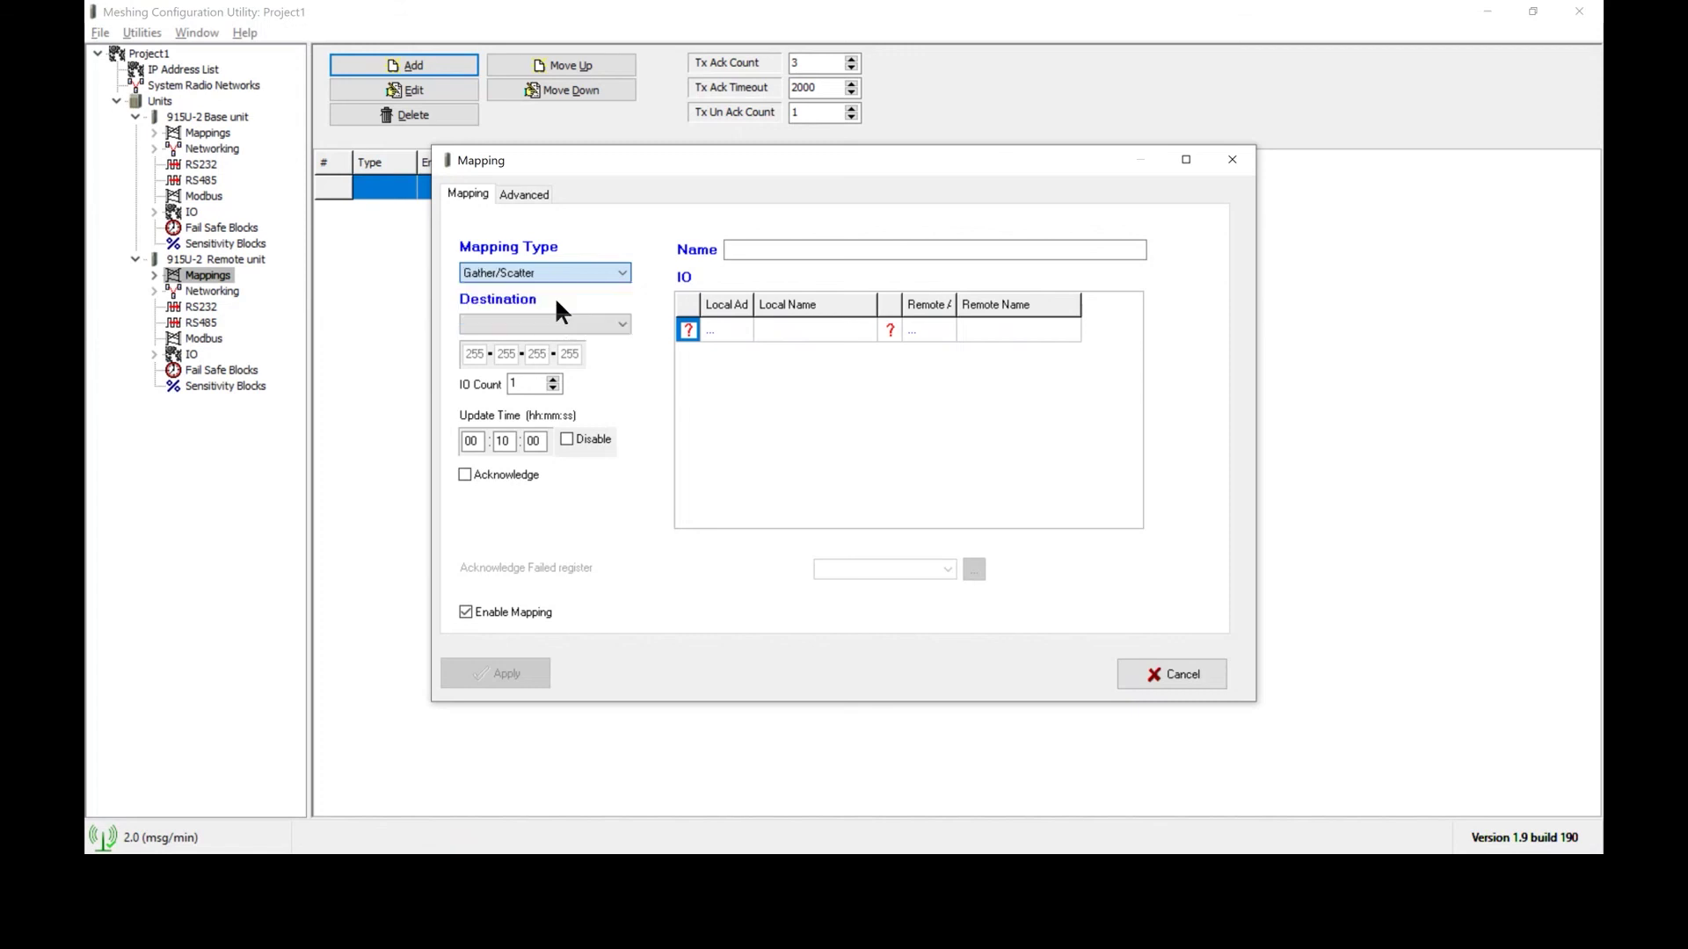
{"action": "left_click", "coordinate": [619, 320]}
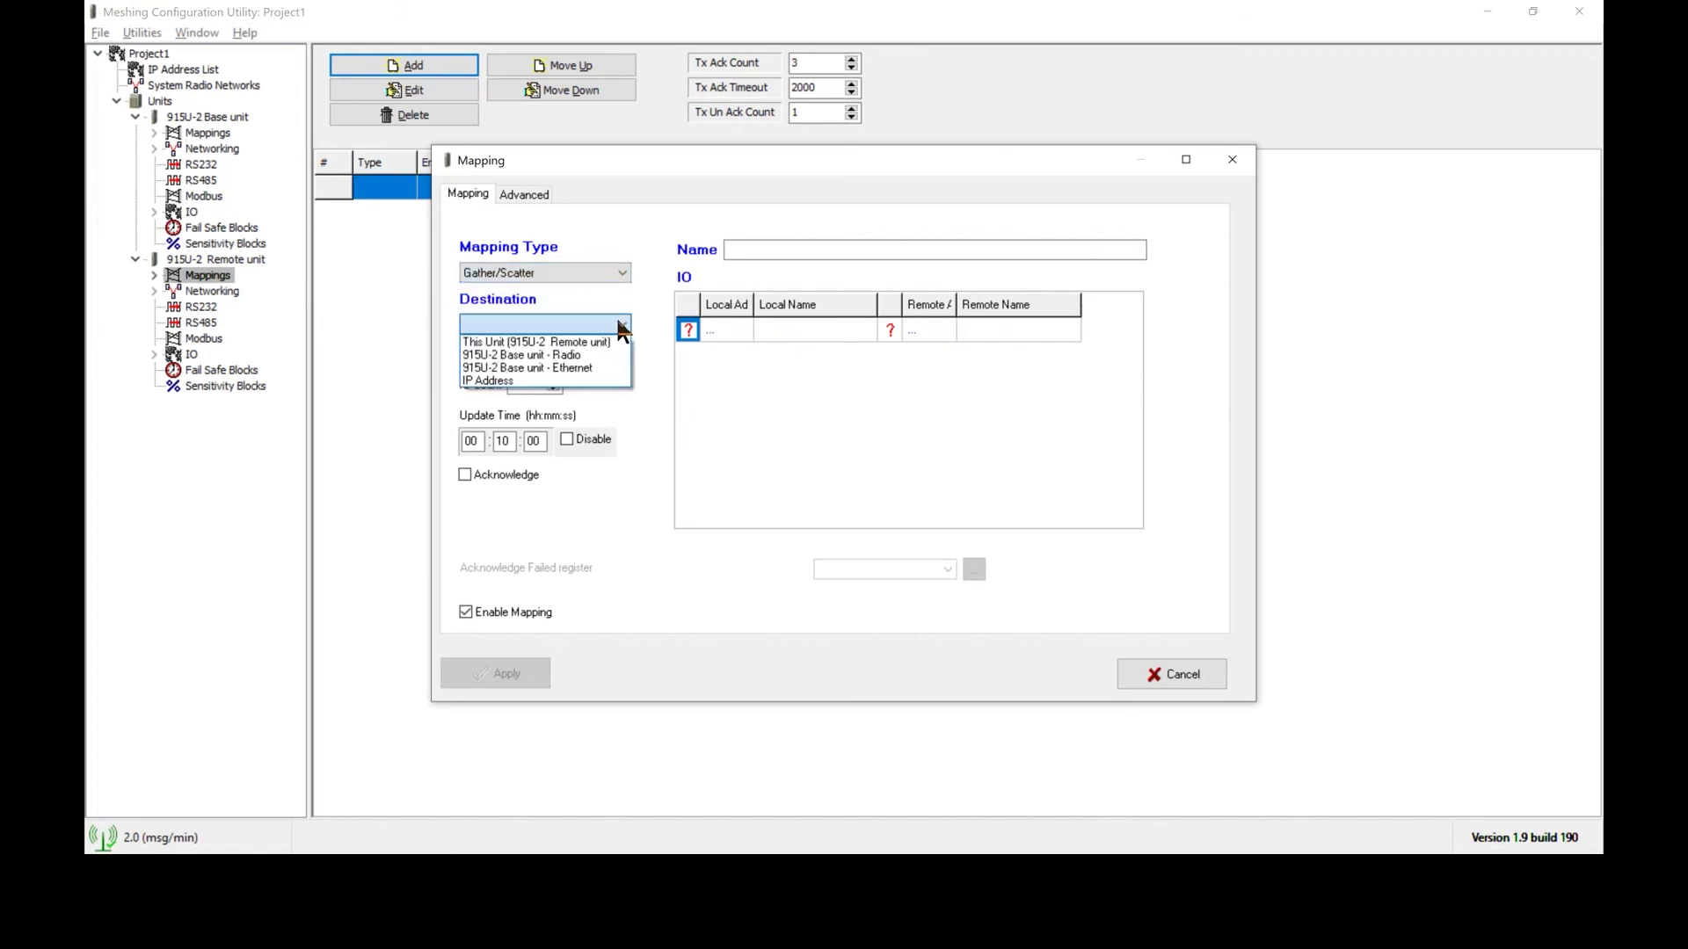
{"action": "left_click", "coordinate": [560, 355]}
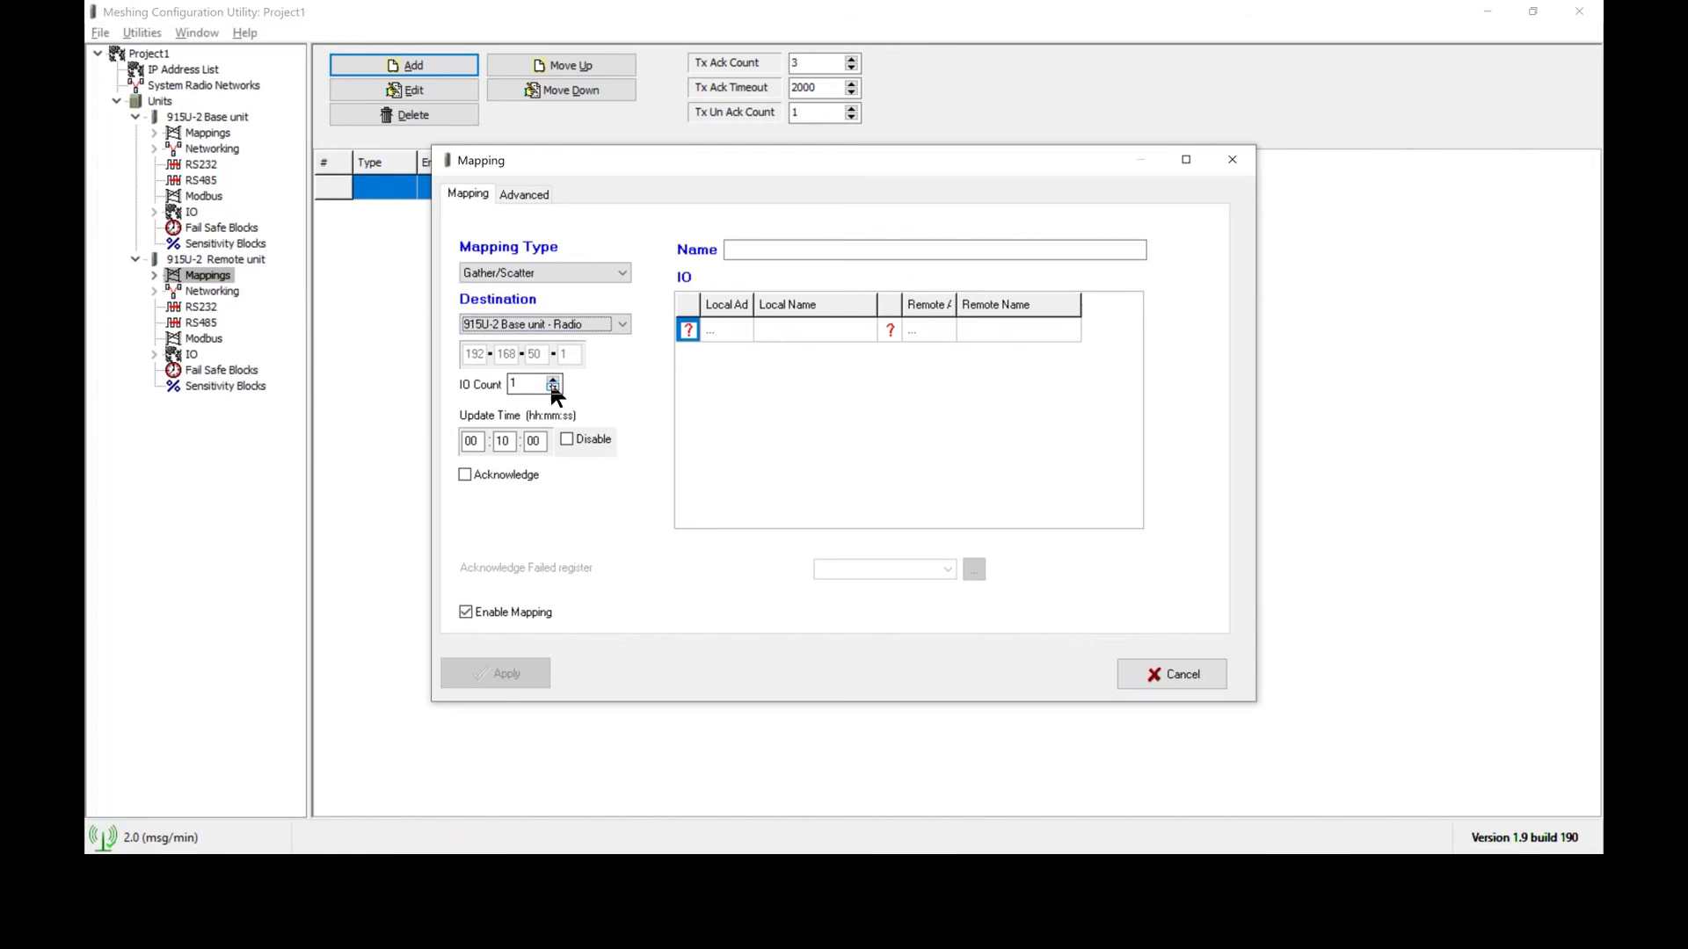
Set the remote mapping's IO Count to 4 and update time to 1 minute
{"action": "left_click", "coordinate": [552, 382]}
{"action": "left_click", "coordinate": [552, 382]}
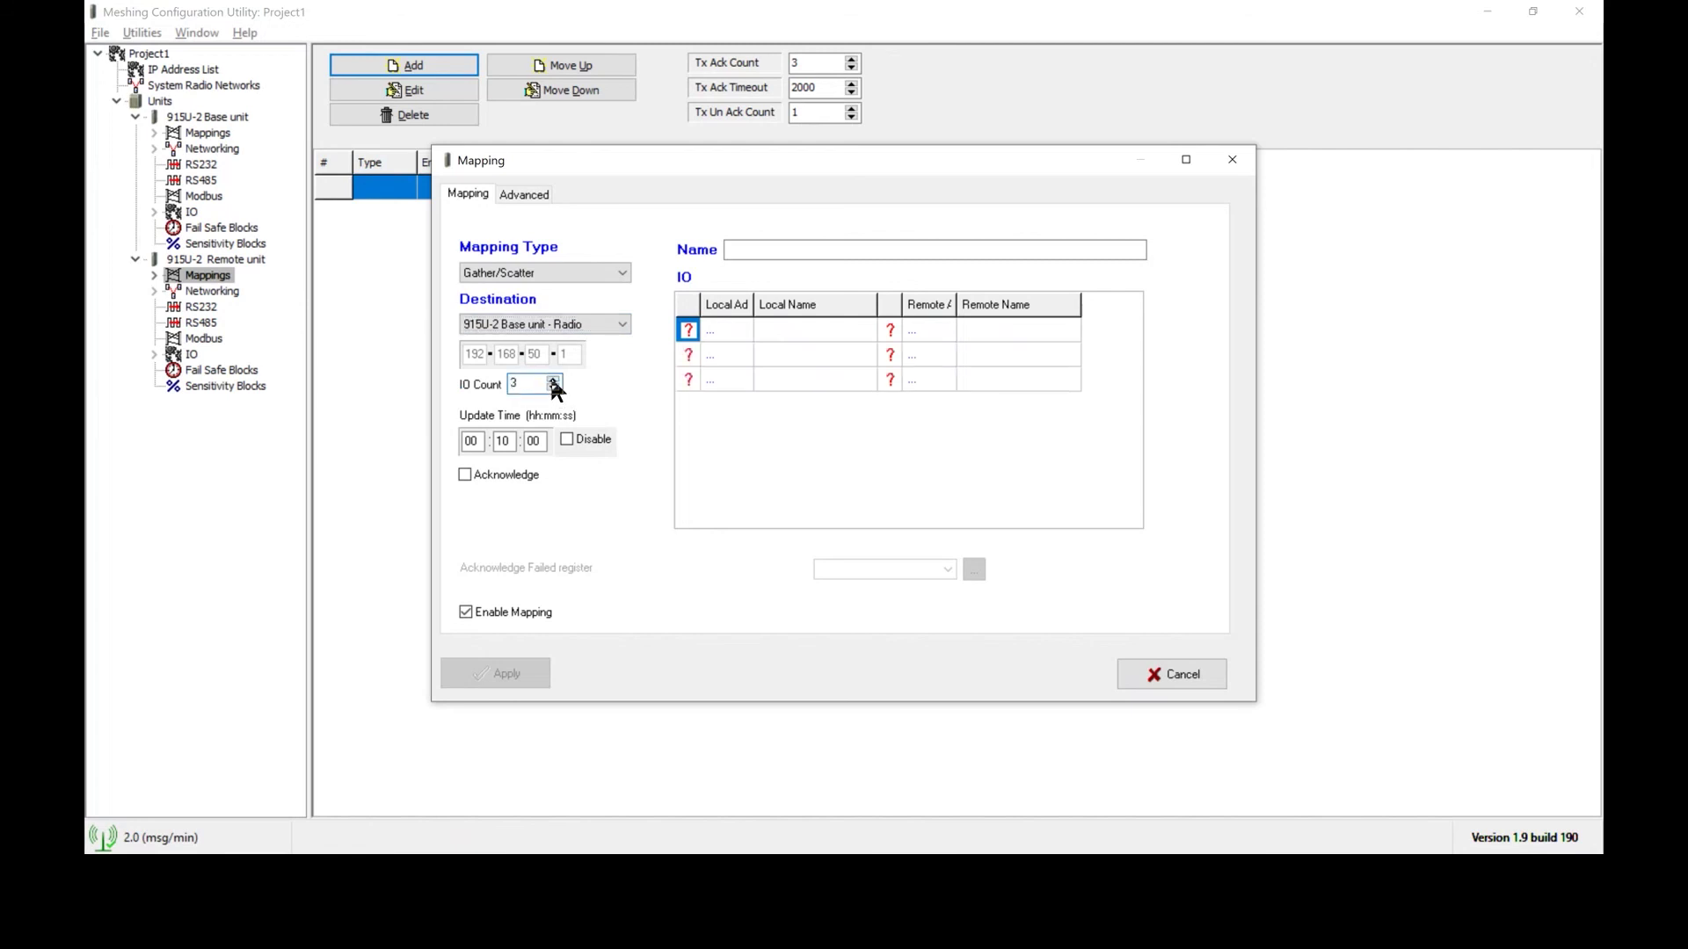
{"action": "left_click", "coordinate": [552, 382]}
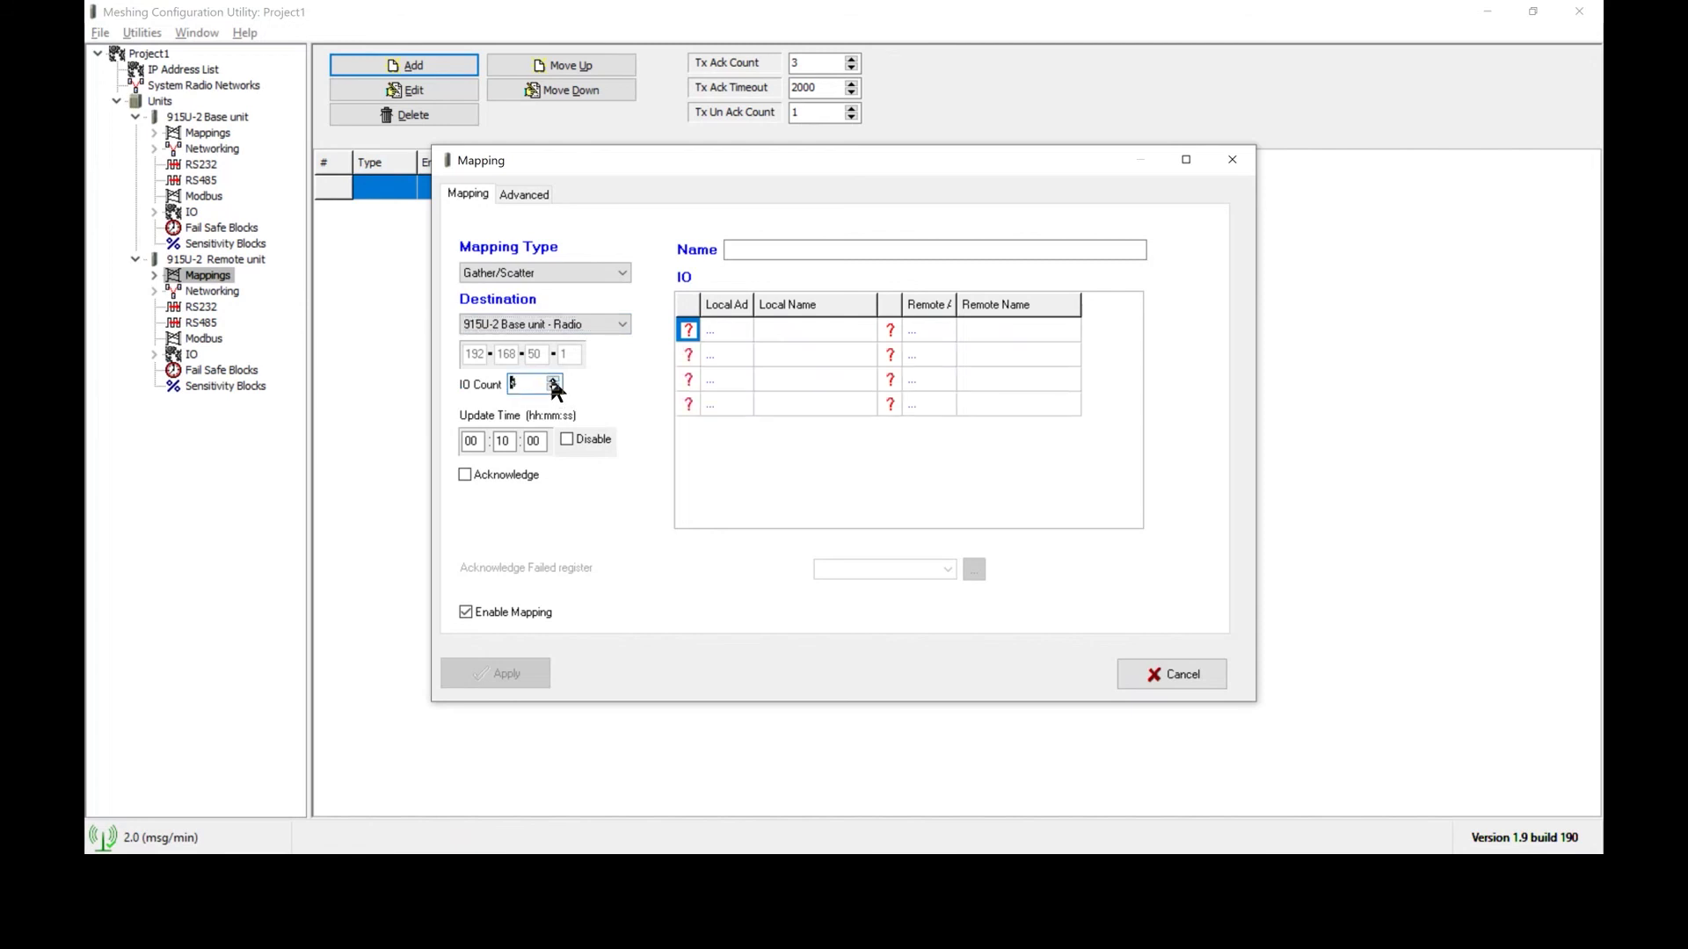
{"action": "left_click", "coordinate": [508, 443]}
{"action": "key", "text": "BackSpace"}
Set rows 1 and 2 local registers to AI1 (30001) and AI2 (30002)
{"action": "left_click", "coordinate": [713, 331]}
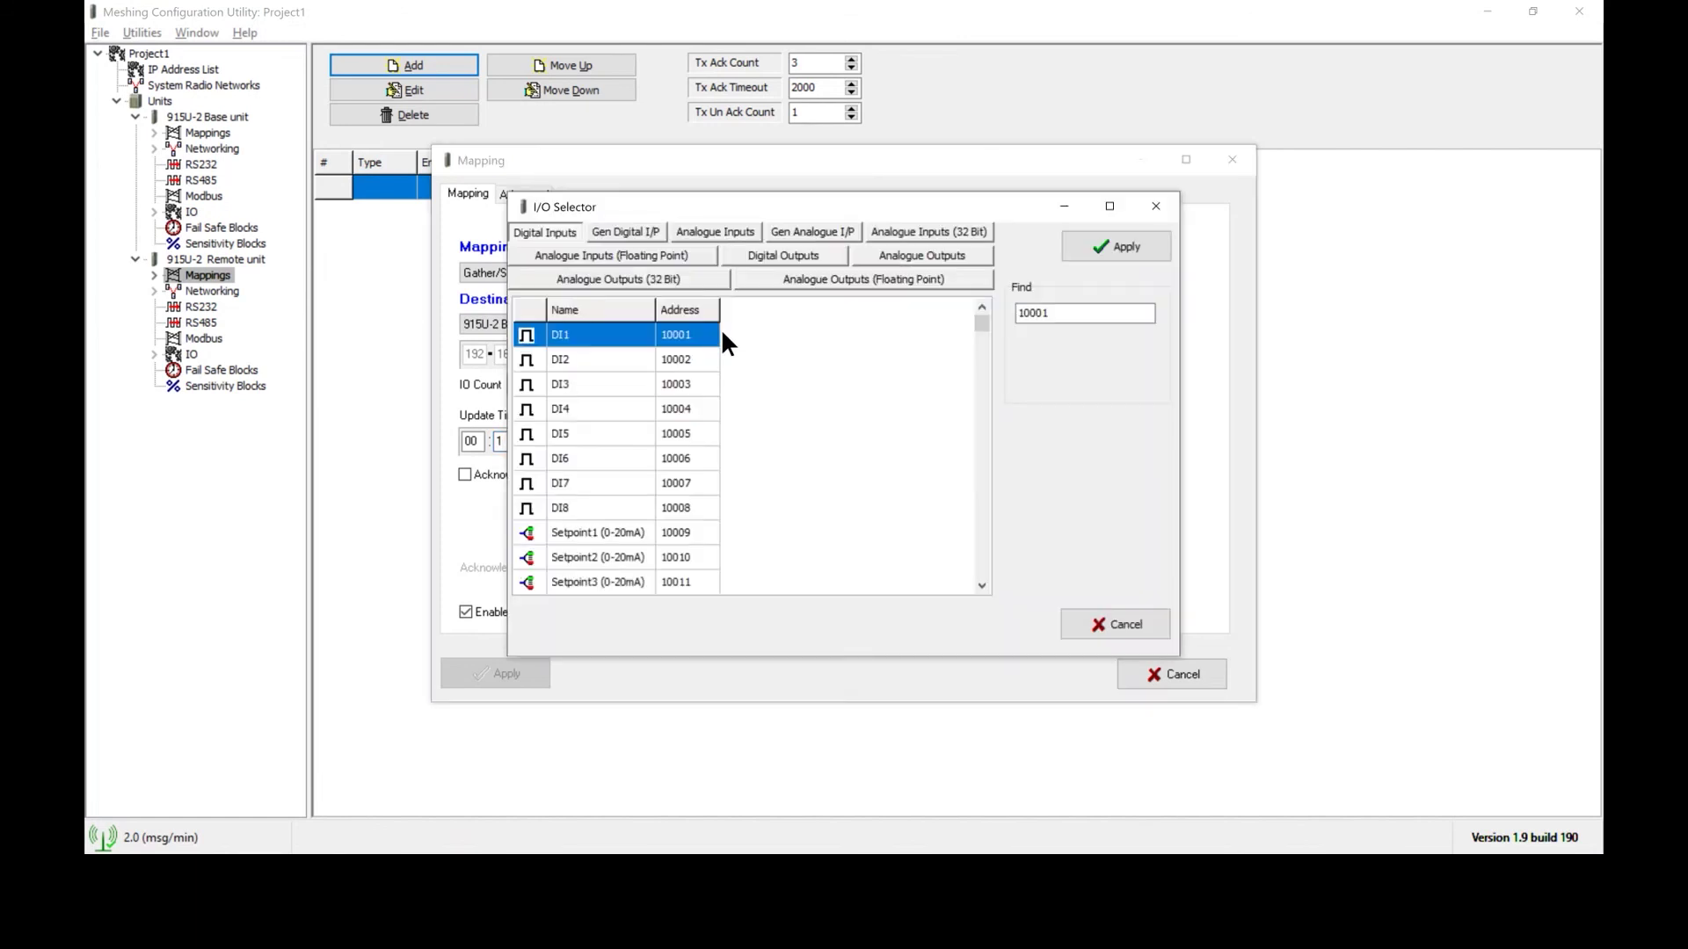
{"action": "left_click", "coordinate": [716, 227]}
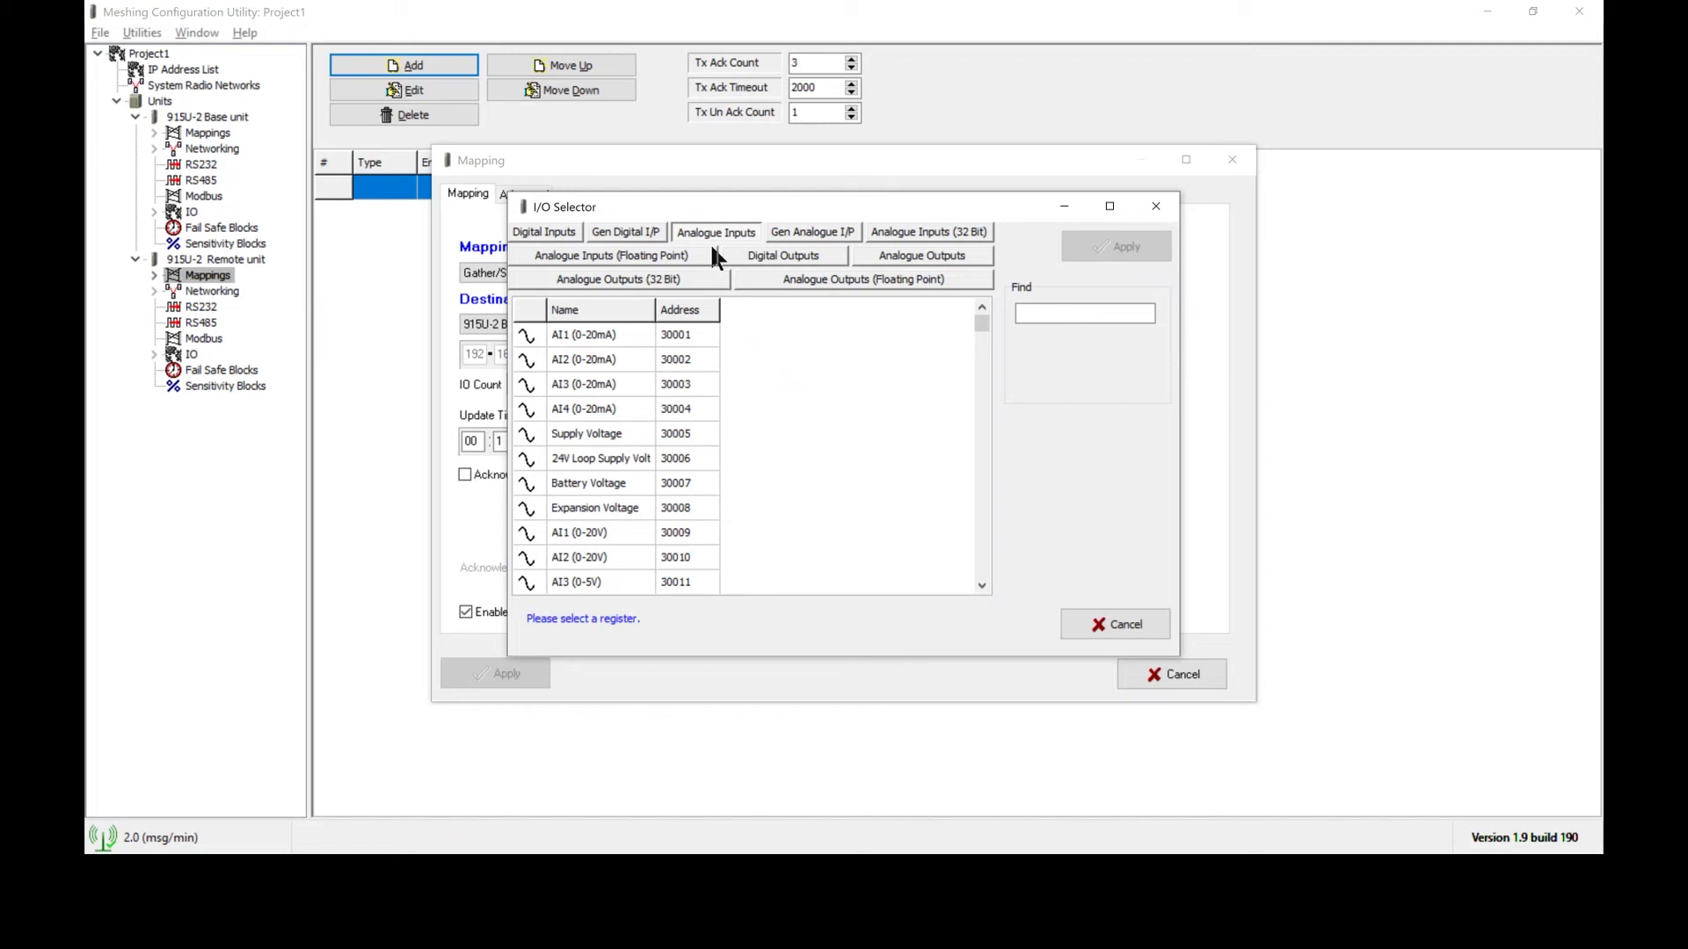
{"action": "left_click", "coordinate": [602, 337]}
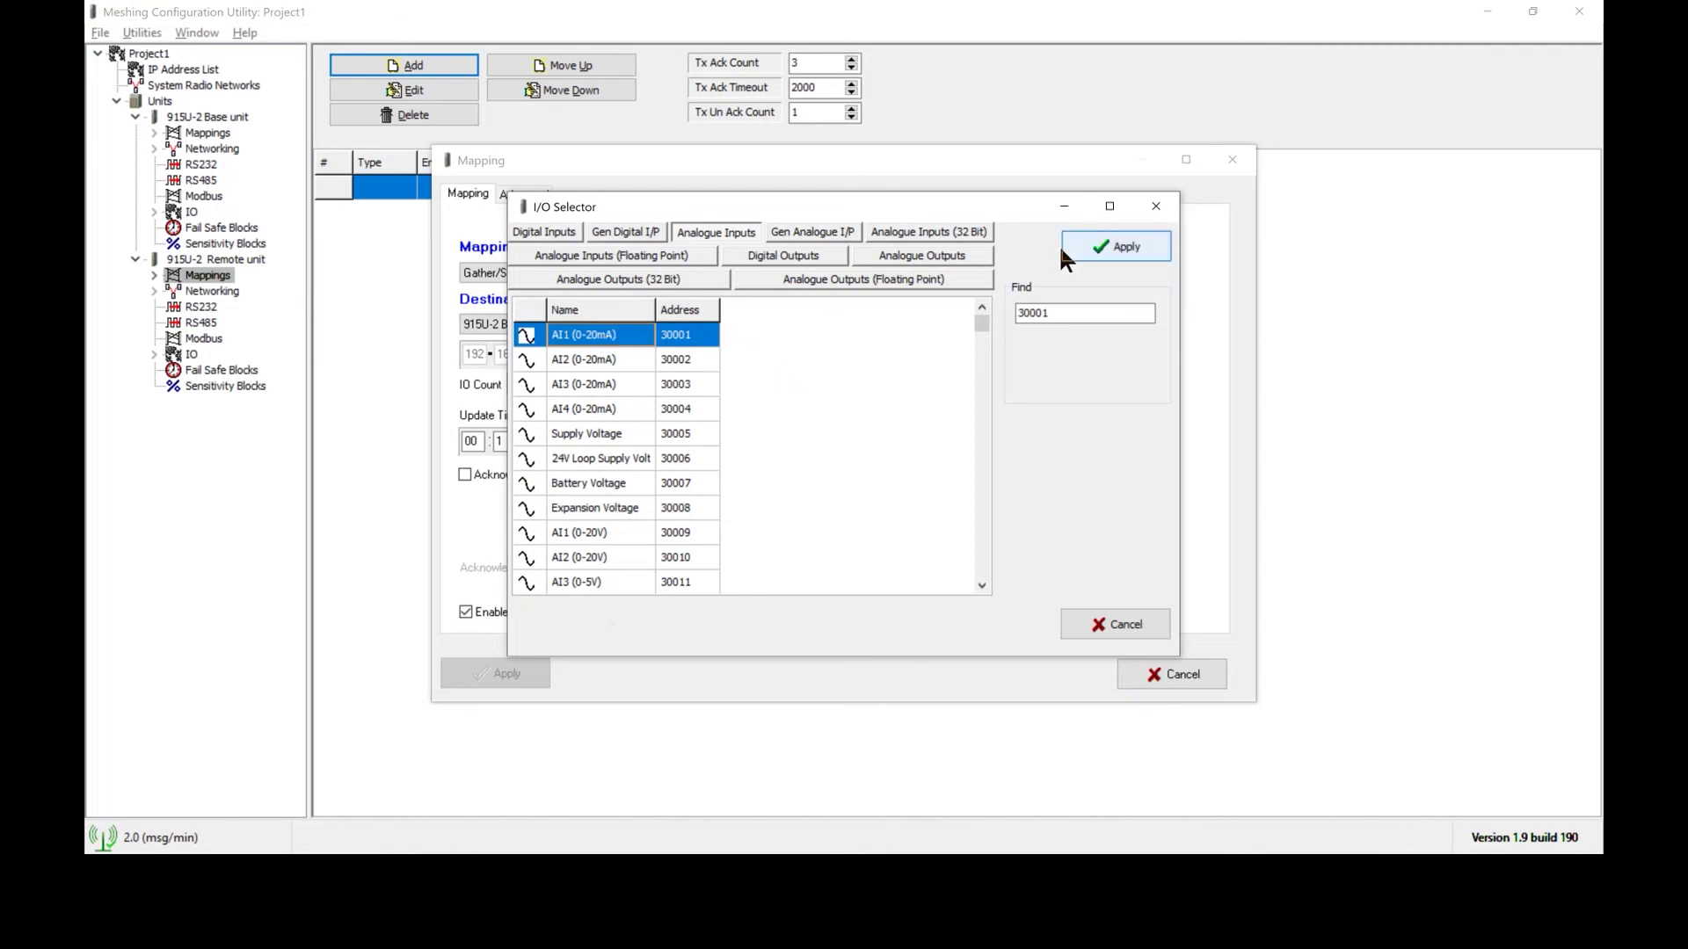
{"action": "left_click", "coordinate": [1090, 246]}
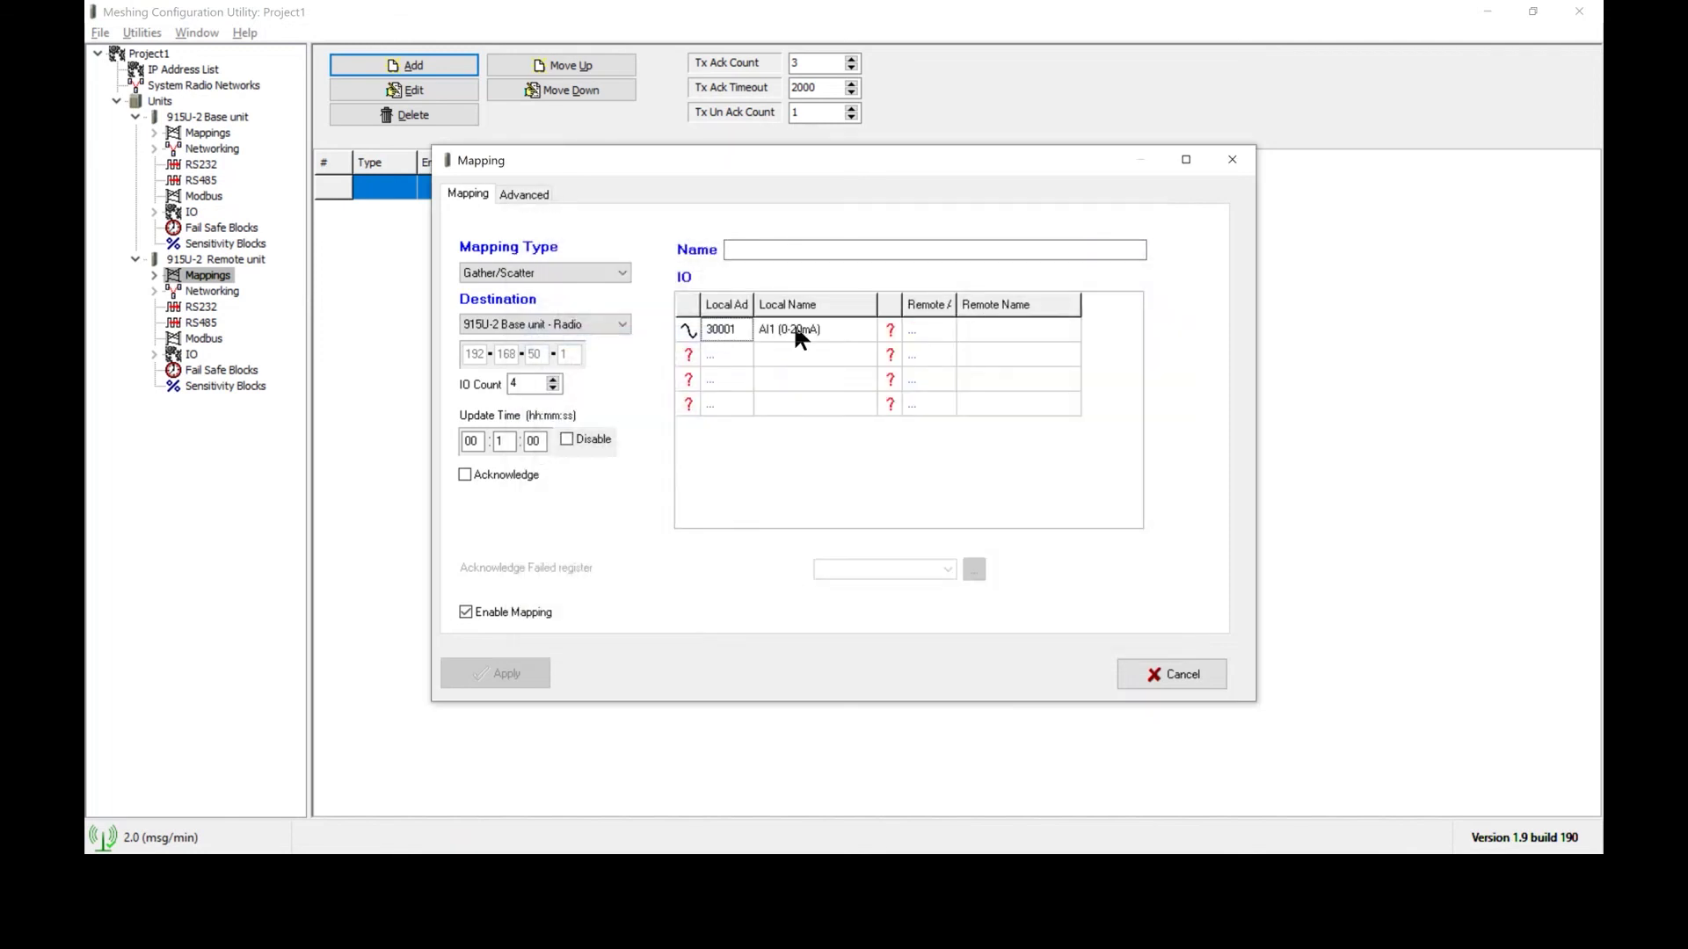
{"action": "left_click", "coordinate": [719, 349]}
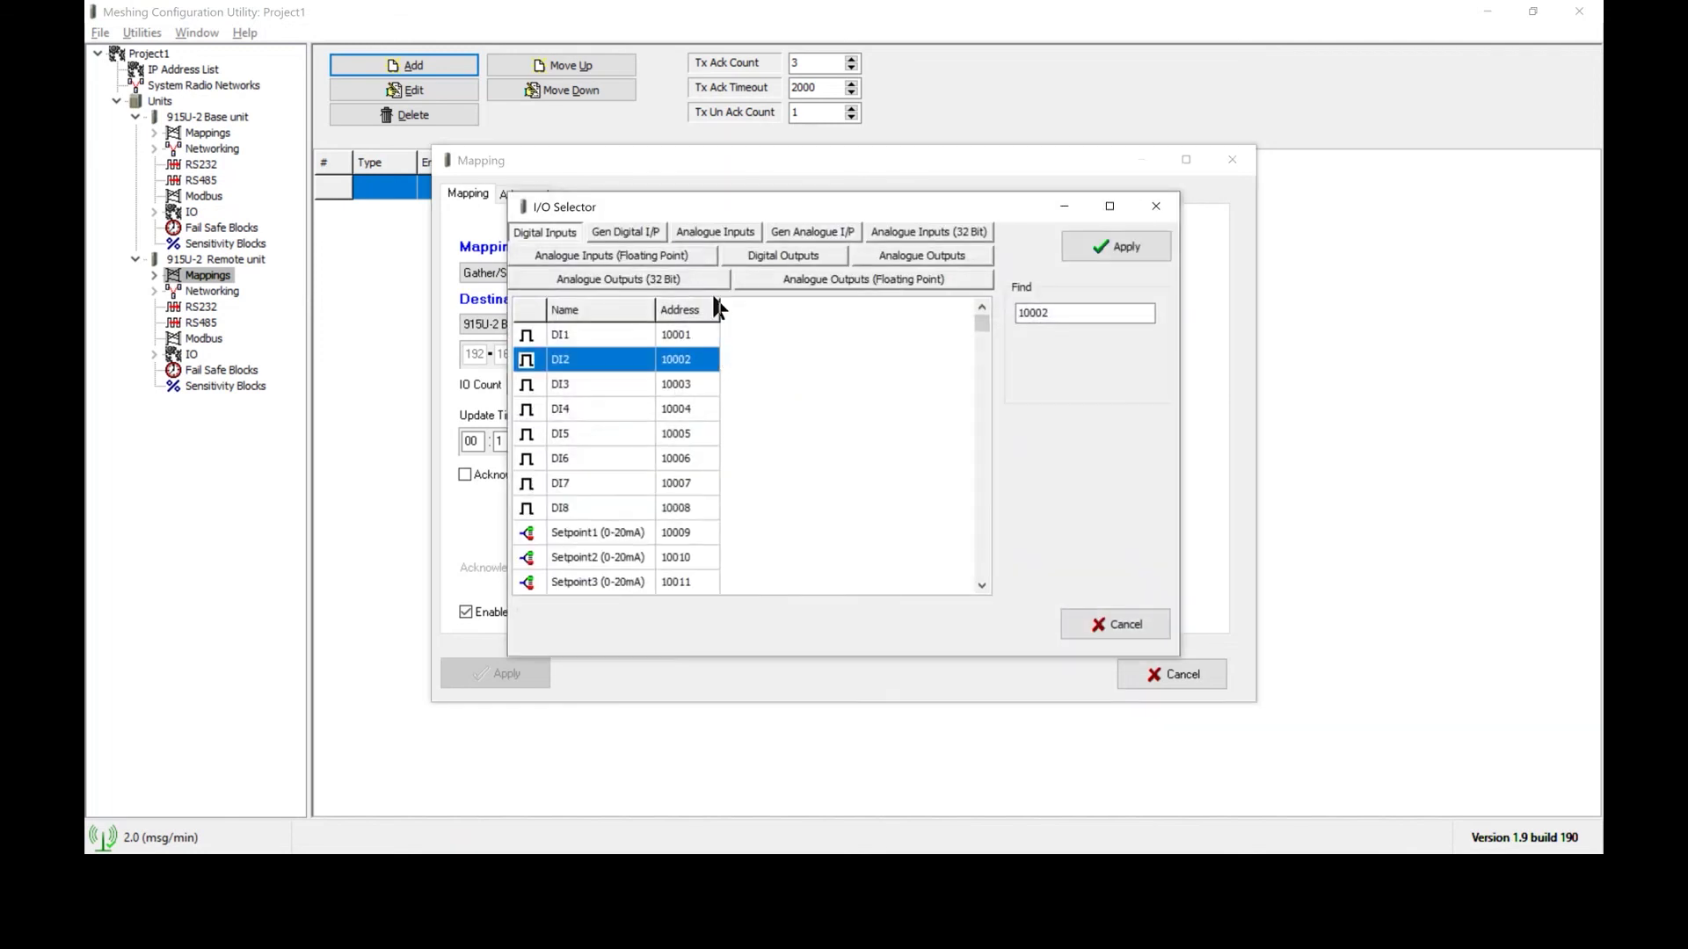
{"action": "left_click", "coordinate": [712, 234]}
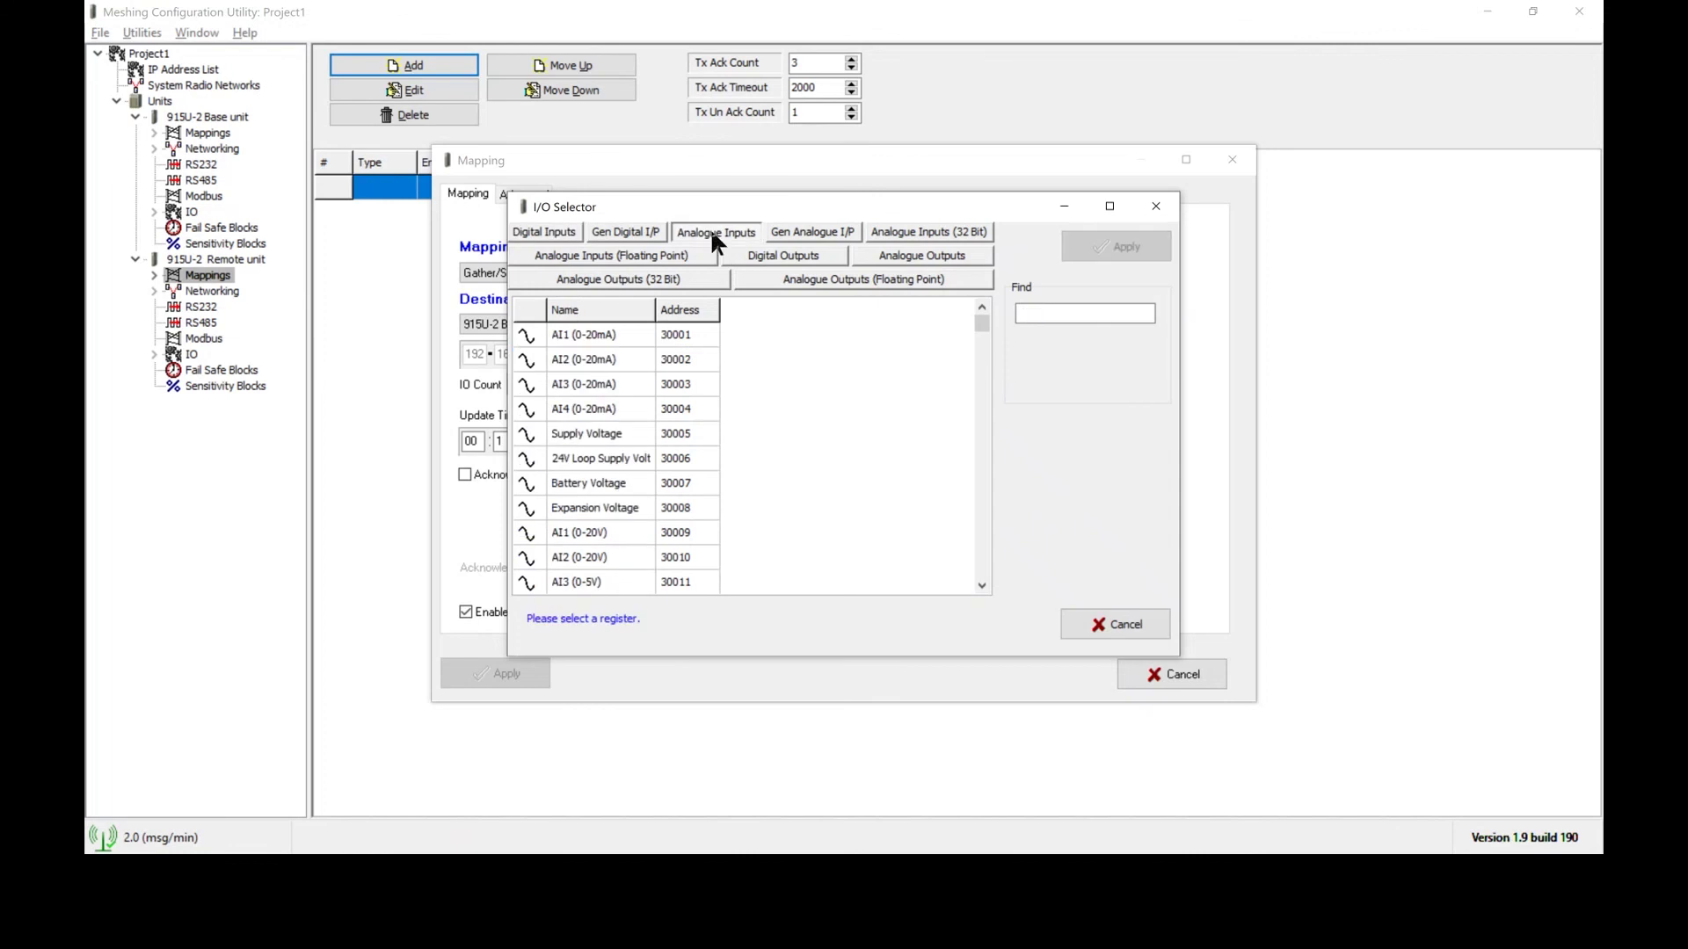
{"action": "left_click", "coordinate": [618, 356]}
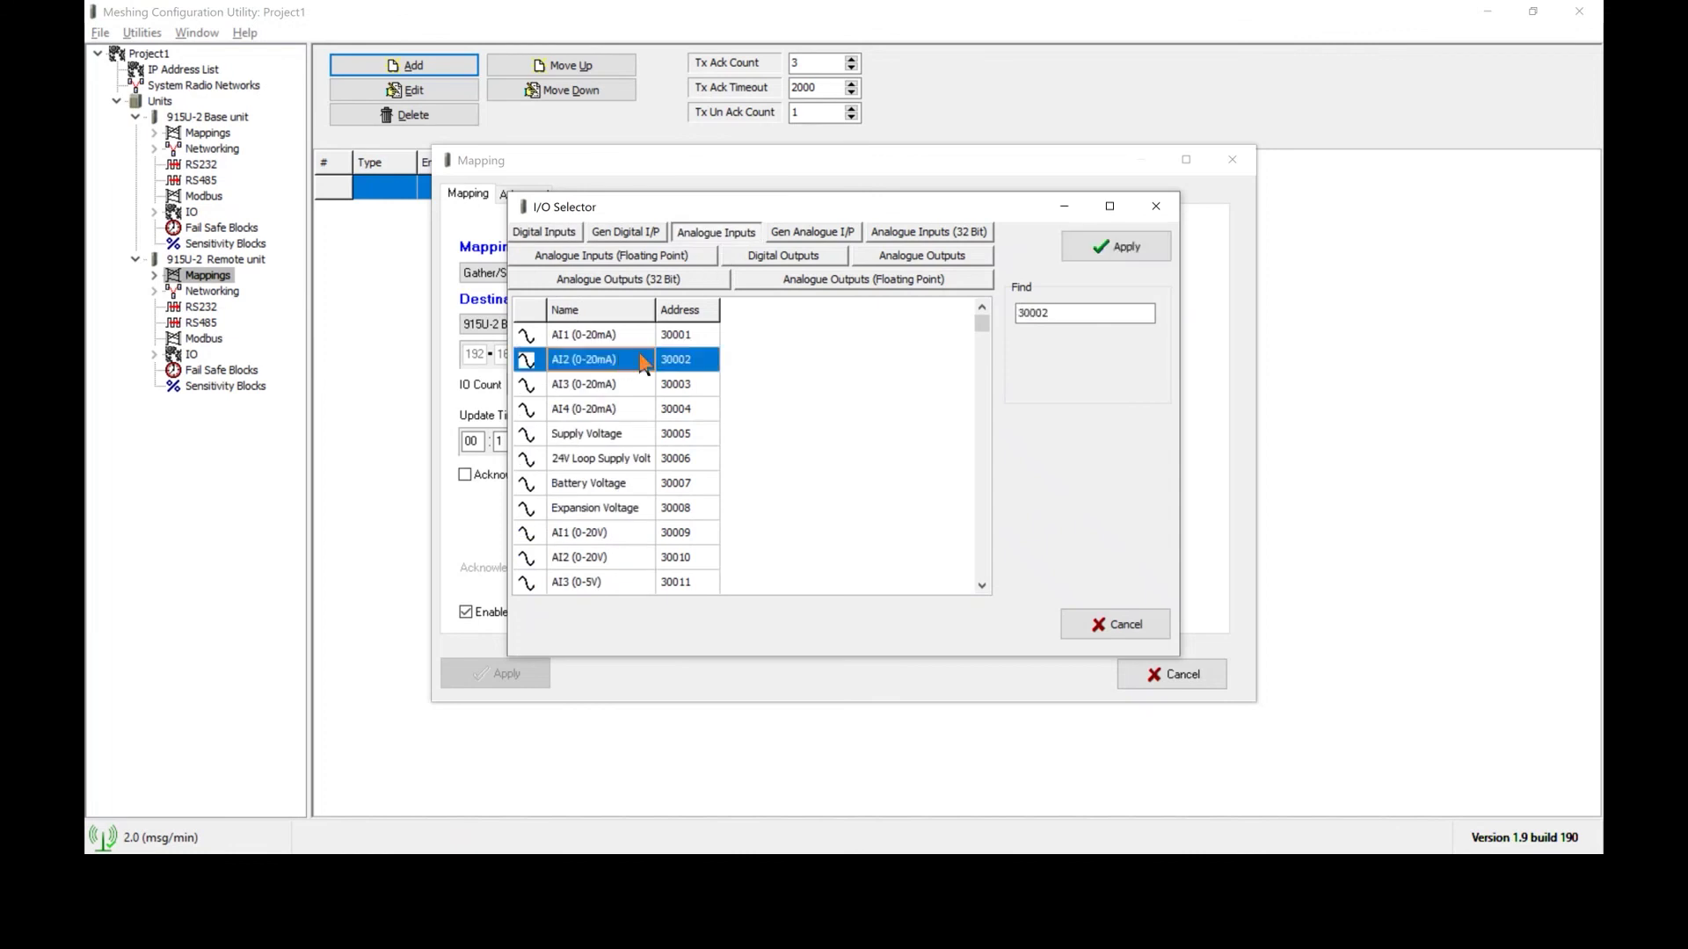
{"action": "left_click", "coordinate": [1071, 249]}
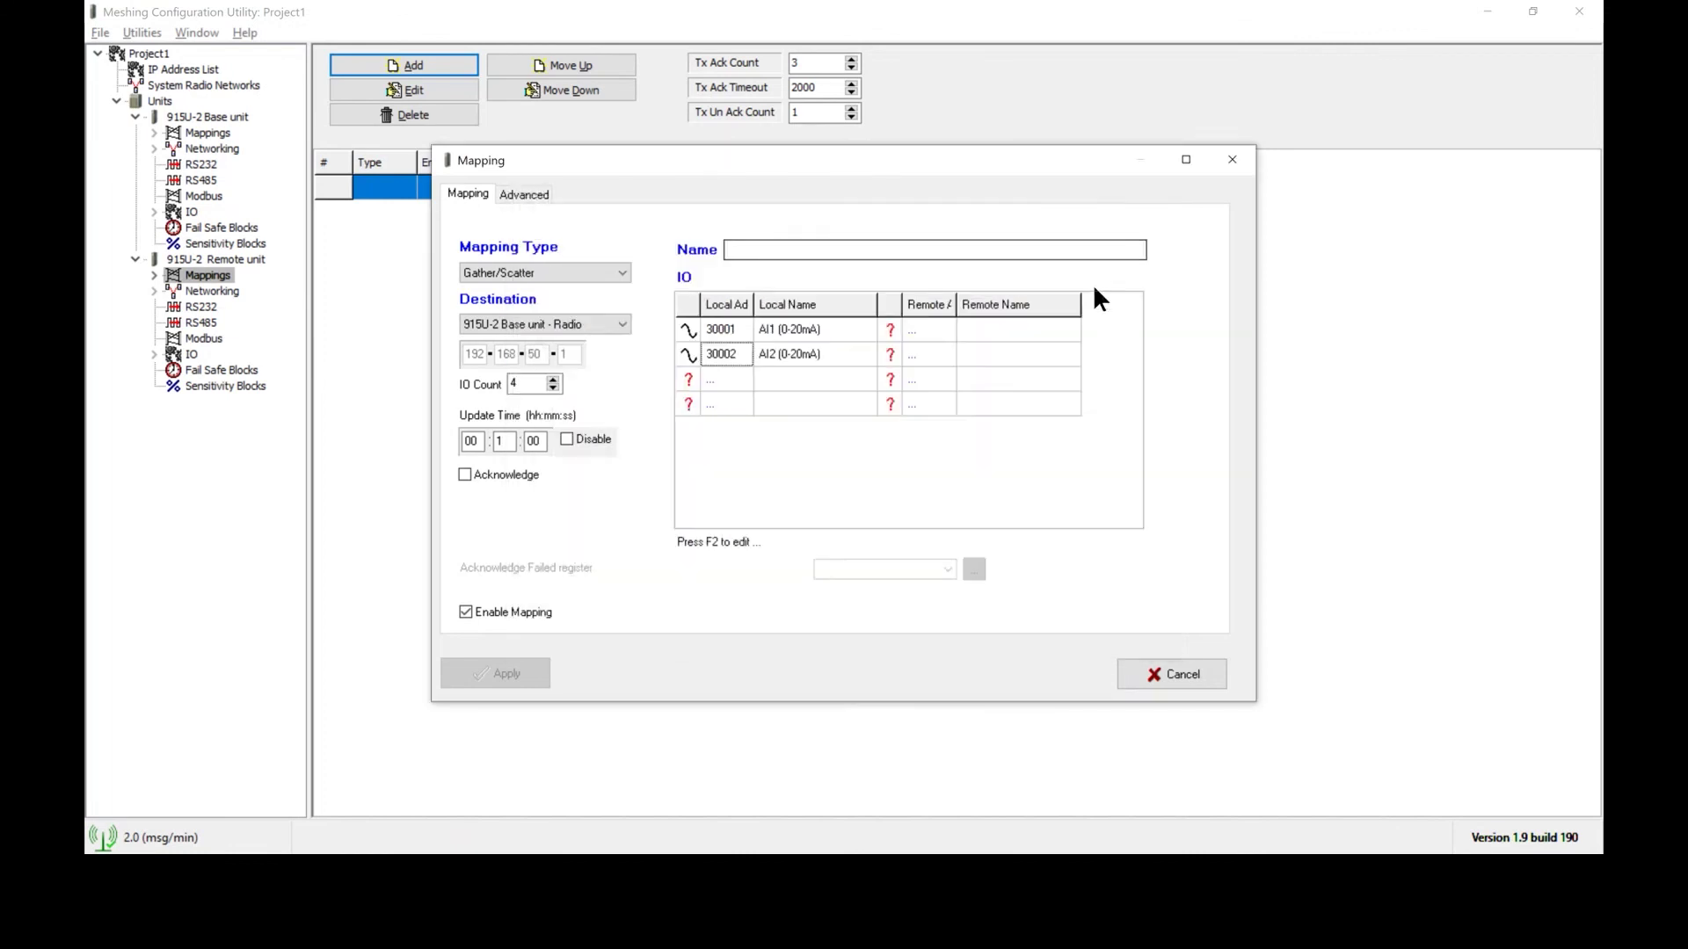
Set rows 1 and 2 remote registers to AO1 (40001) and AO2 (40002)
{"action": "left_click", "coordinate": [928, 329]}
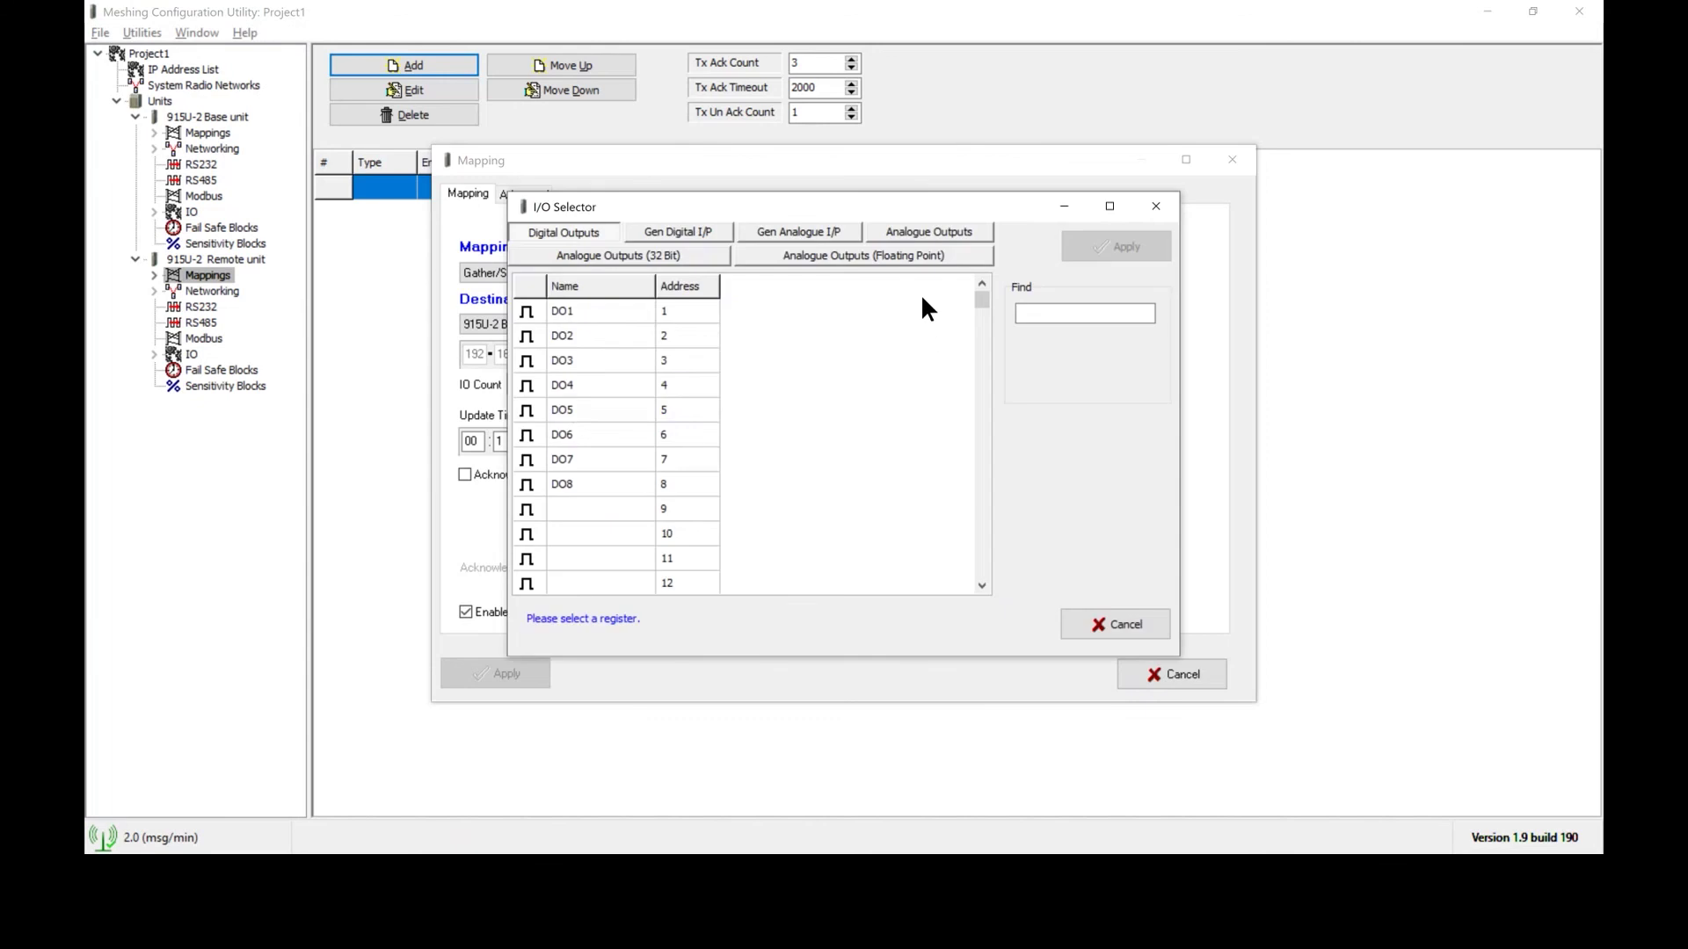
{"action": "left_click", "coordinate": [923, 236]}
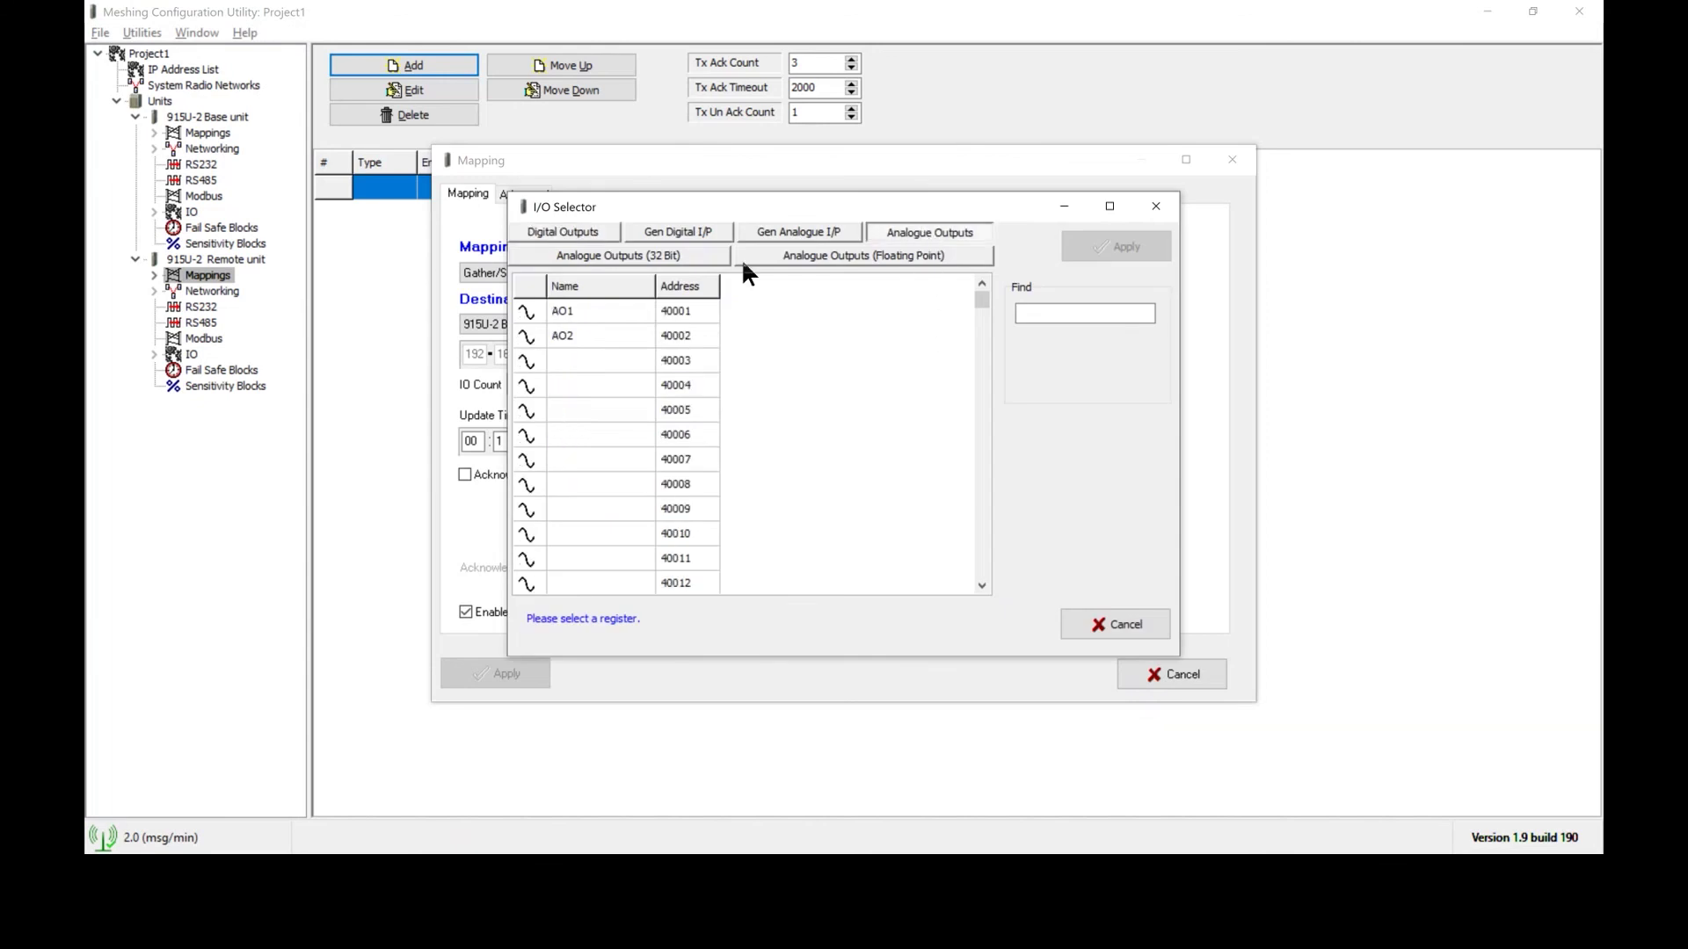
{"action": "left_click", "coordinate": [609, 312]}
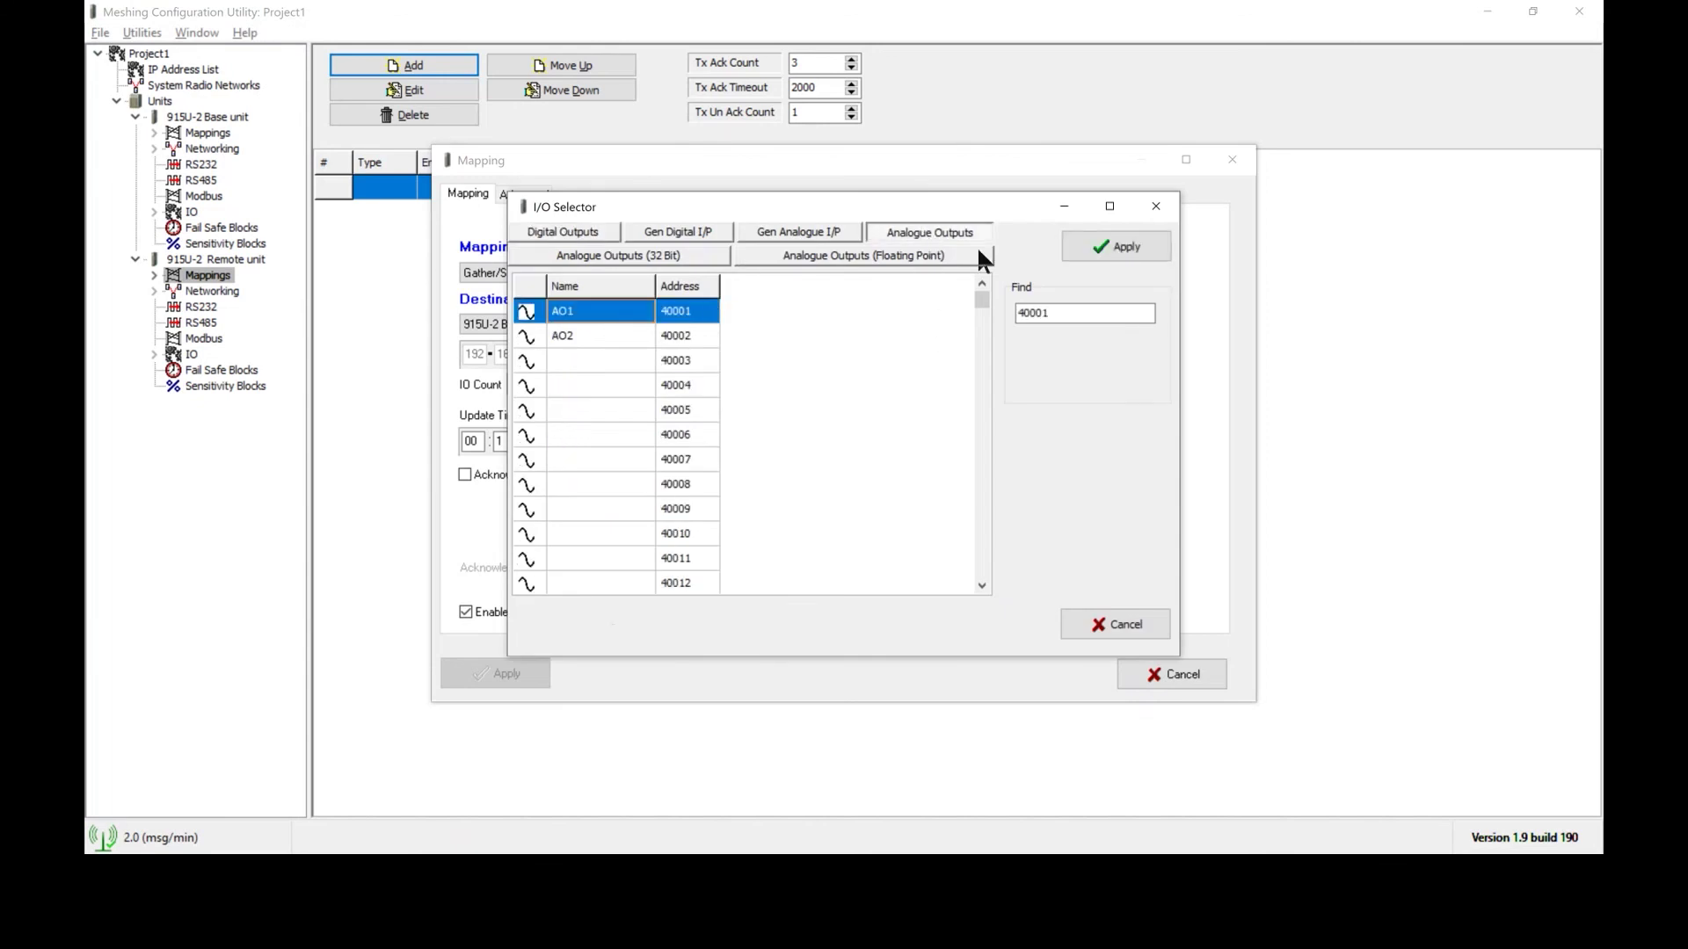
{"action": "left_click", "coordinate": [1109, 245]}
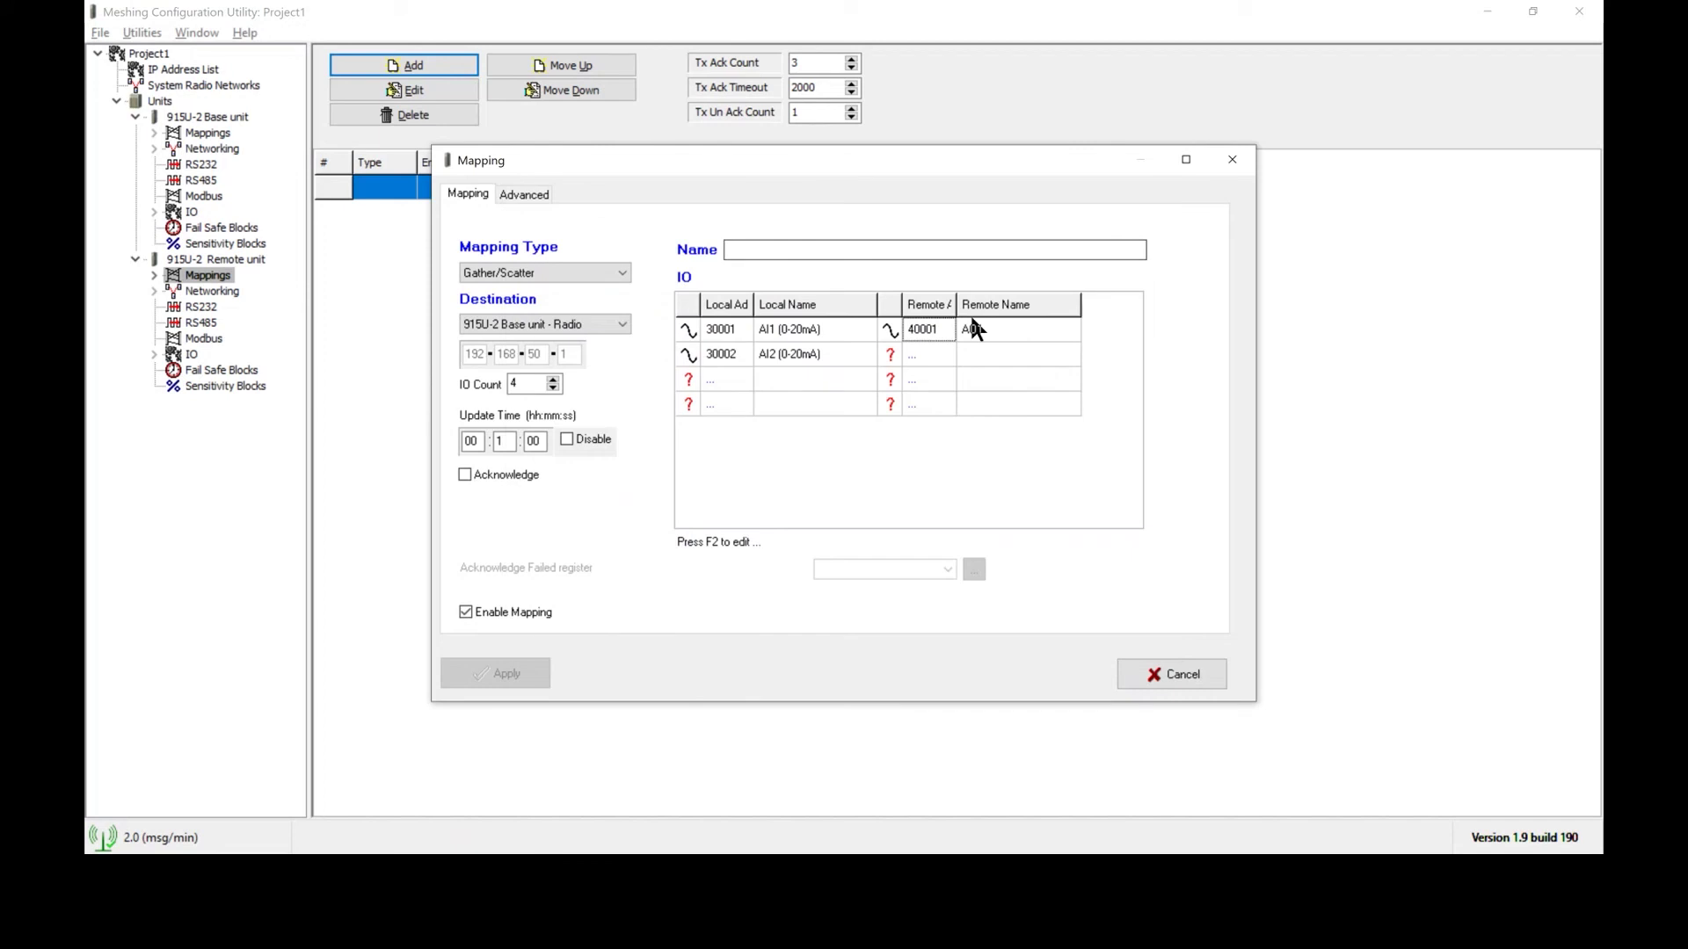
{"action": "left_click", "coordinate": [927, 352]}
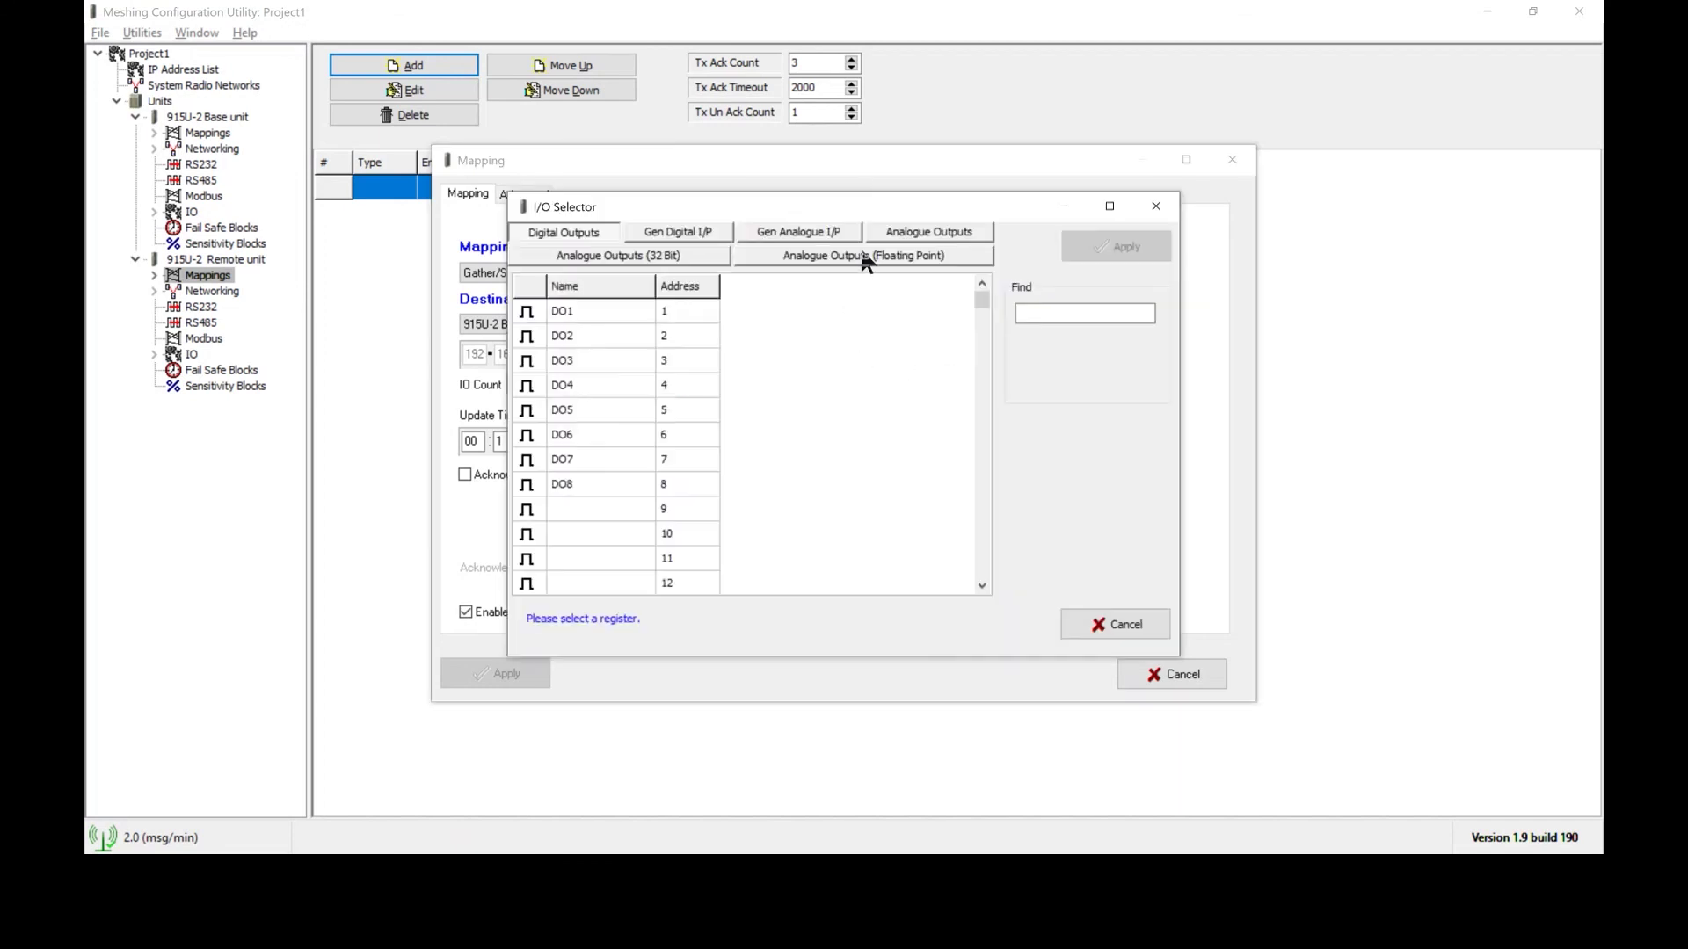
{"action": "left_click", "coordinate": [919, 230]}
{"action": "left_click", "coordinate": [622, 337]}
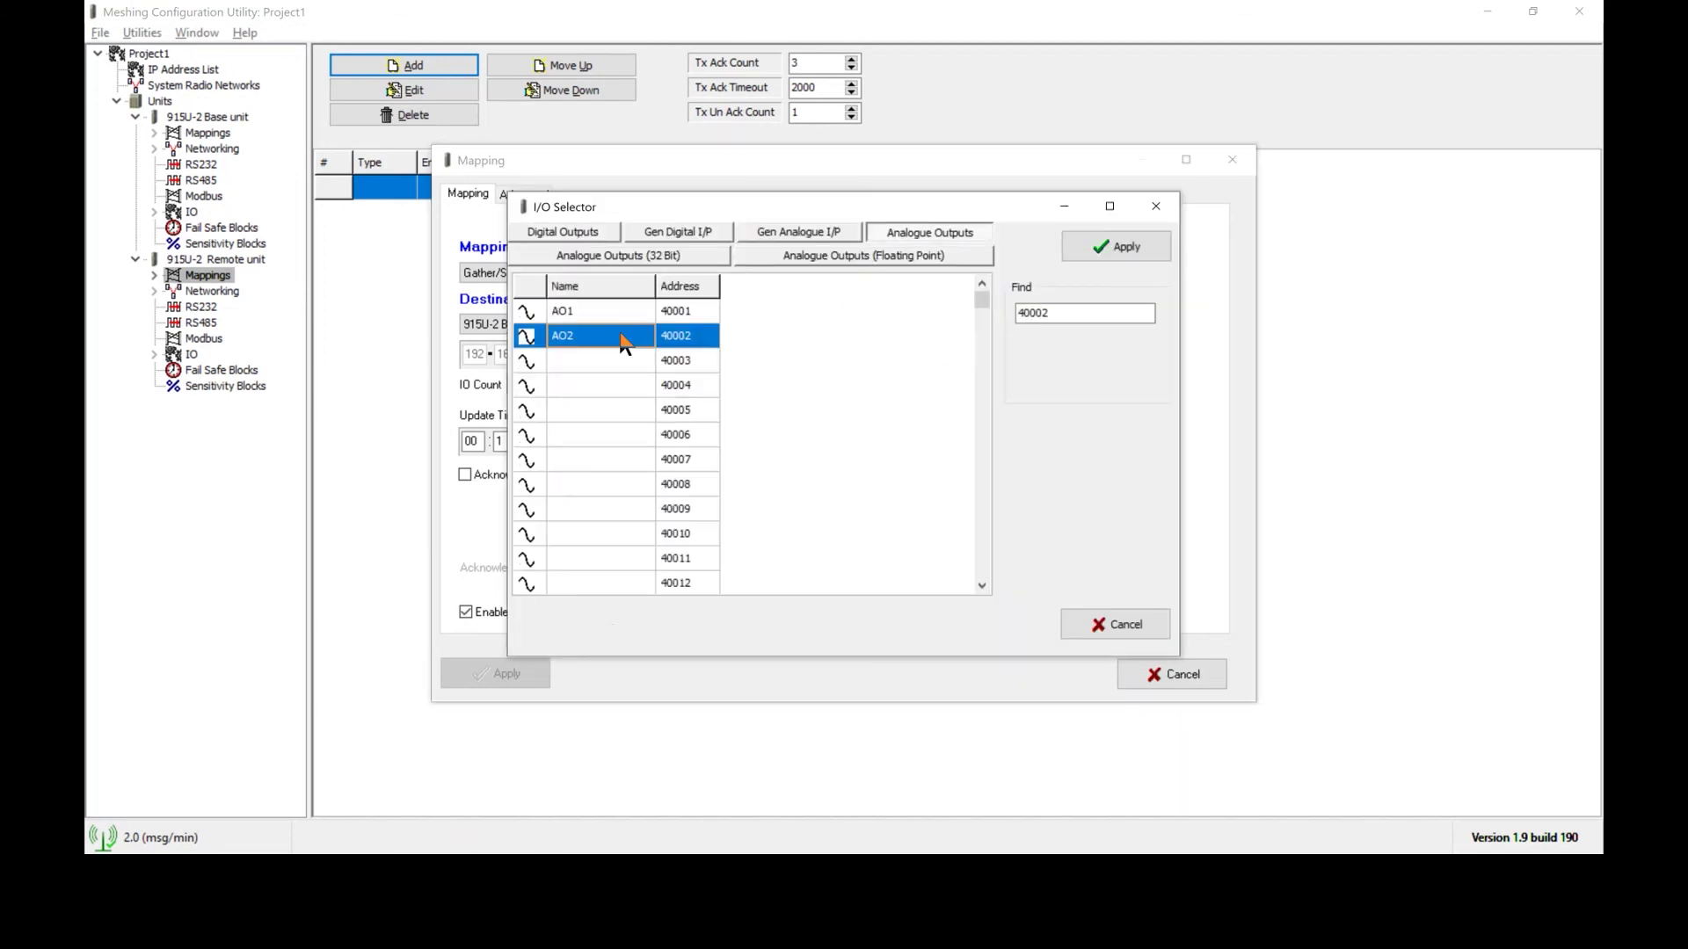
{"action": "left_click", "coordinate": [1081, 244]}
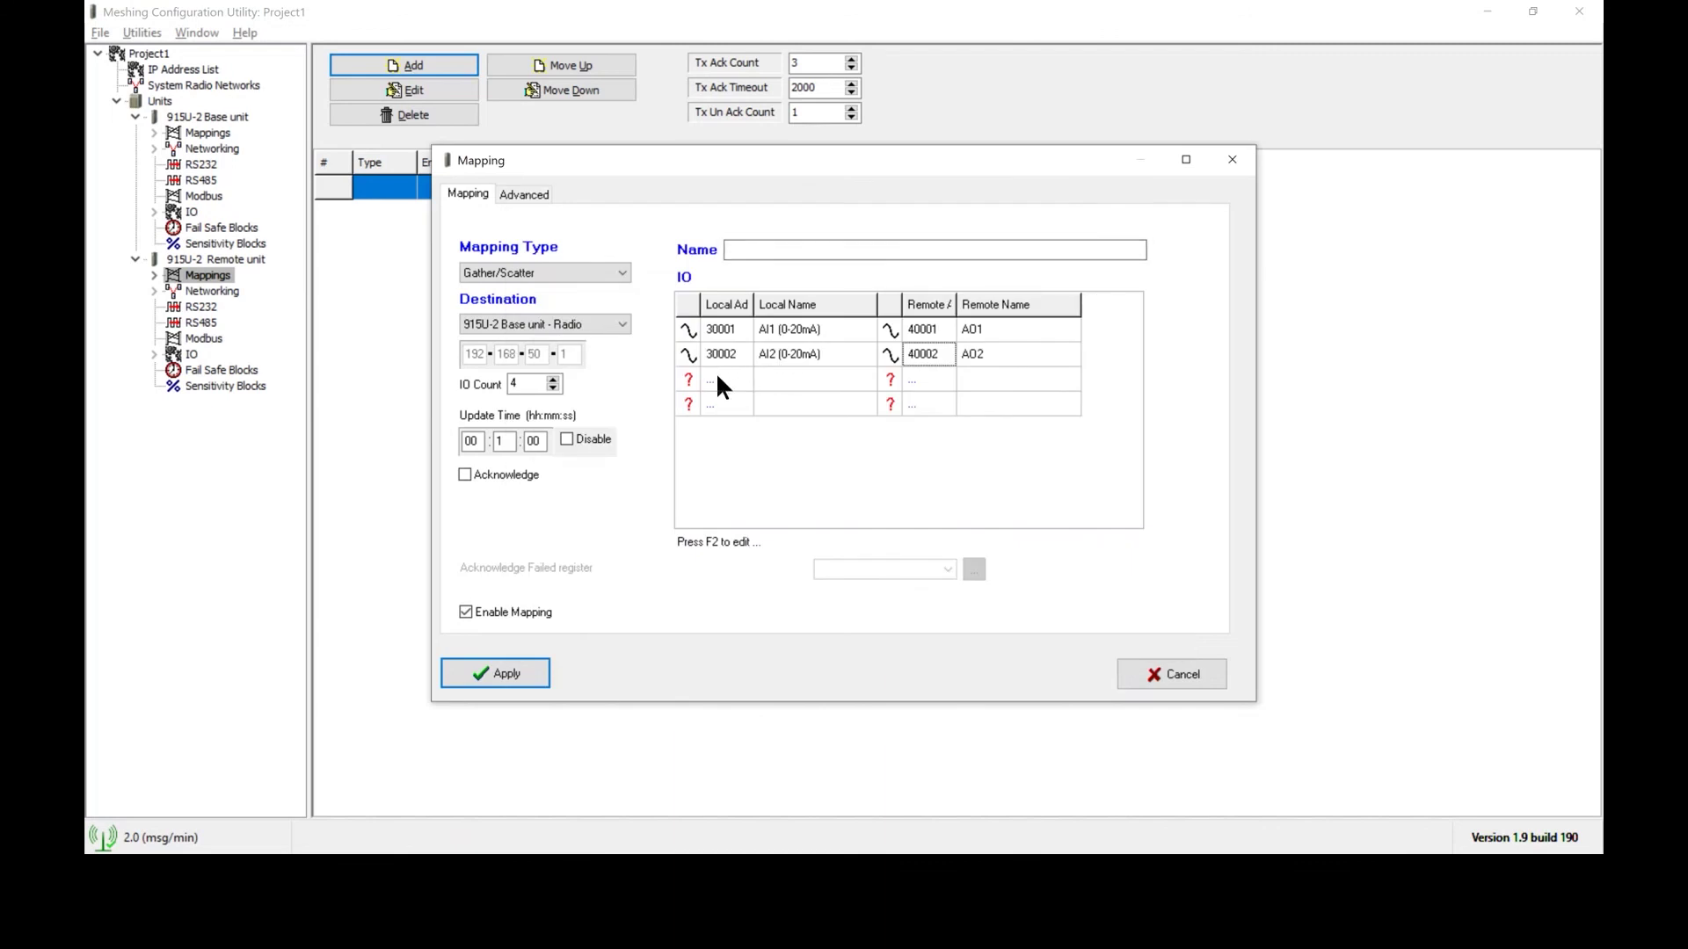
Open the I/O Selector for row 3's local register to choose DI3 (10003)
{"action": "left_click", "coordinate": [716, 385]}
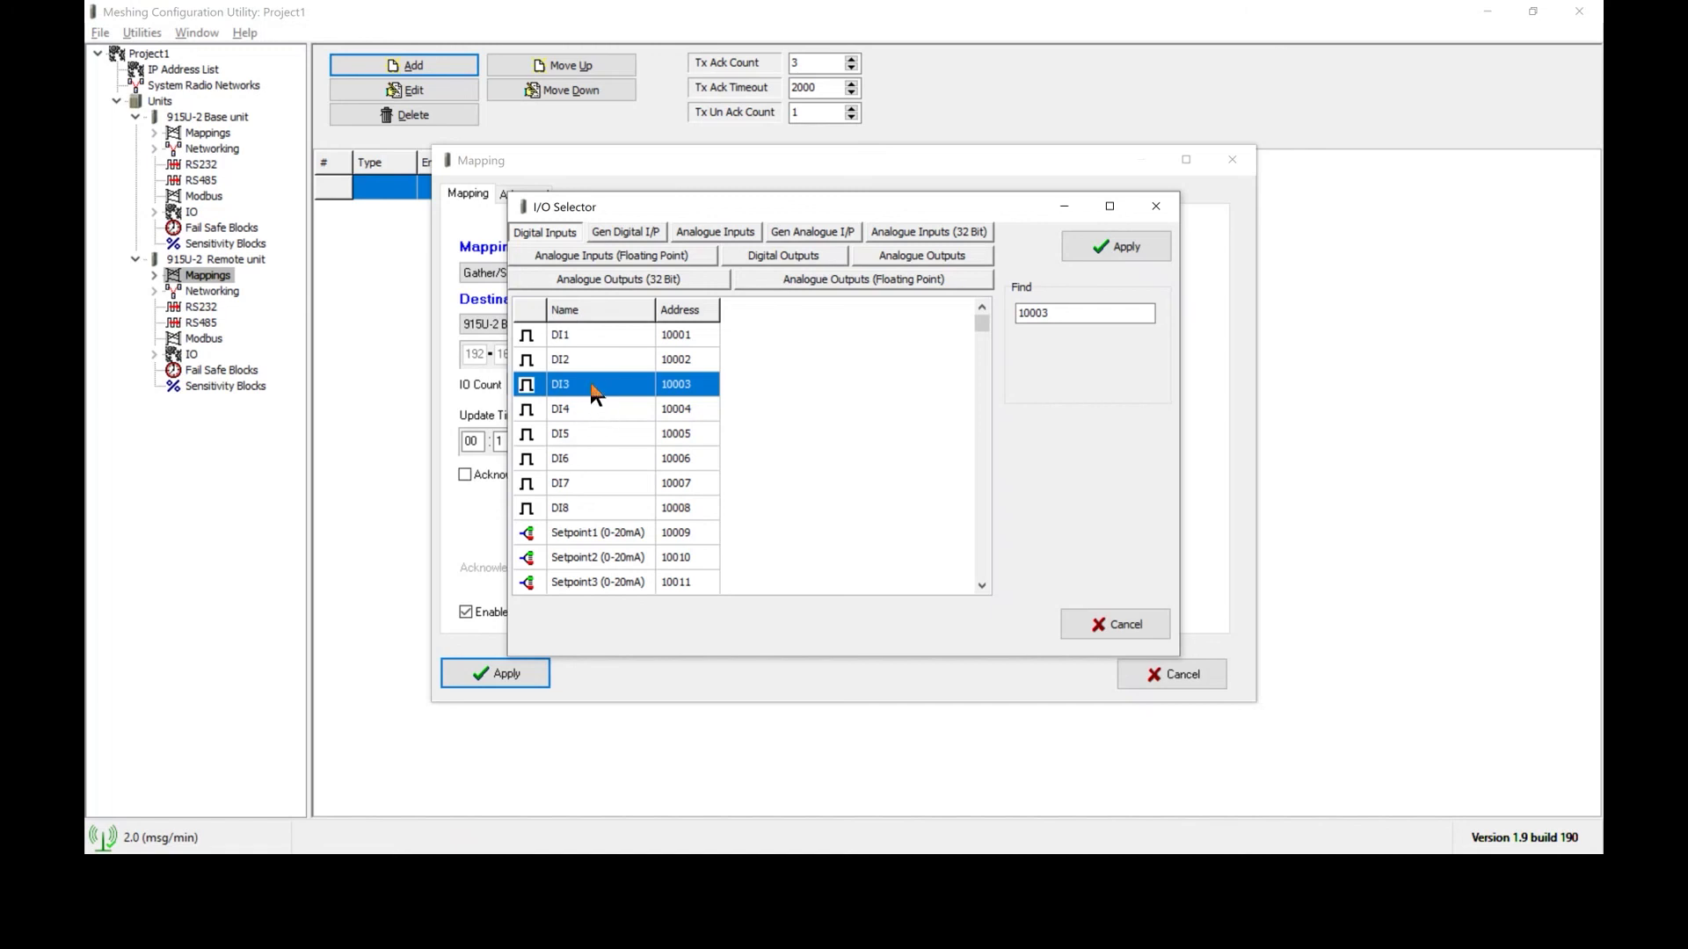
Map row 3 so local DI3 (10003) drives remote DO3
{"action": "left_click", "coordinate": [592, 386]}
{"action": "left_click", "coordinate": [1135, 246]}
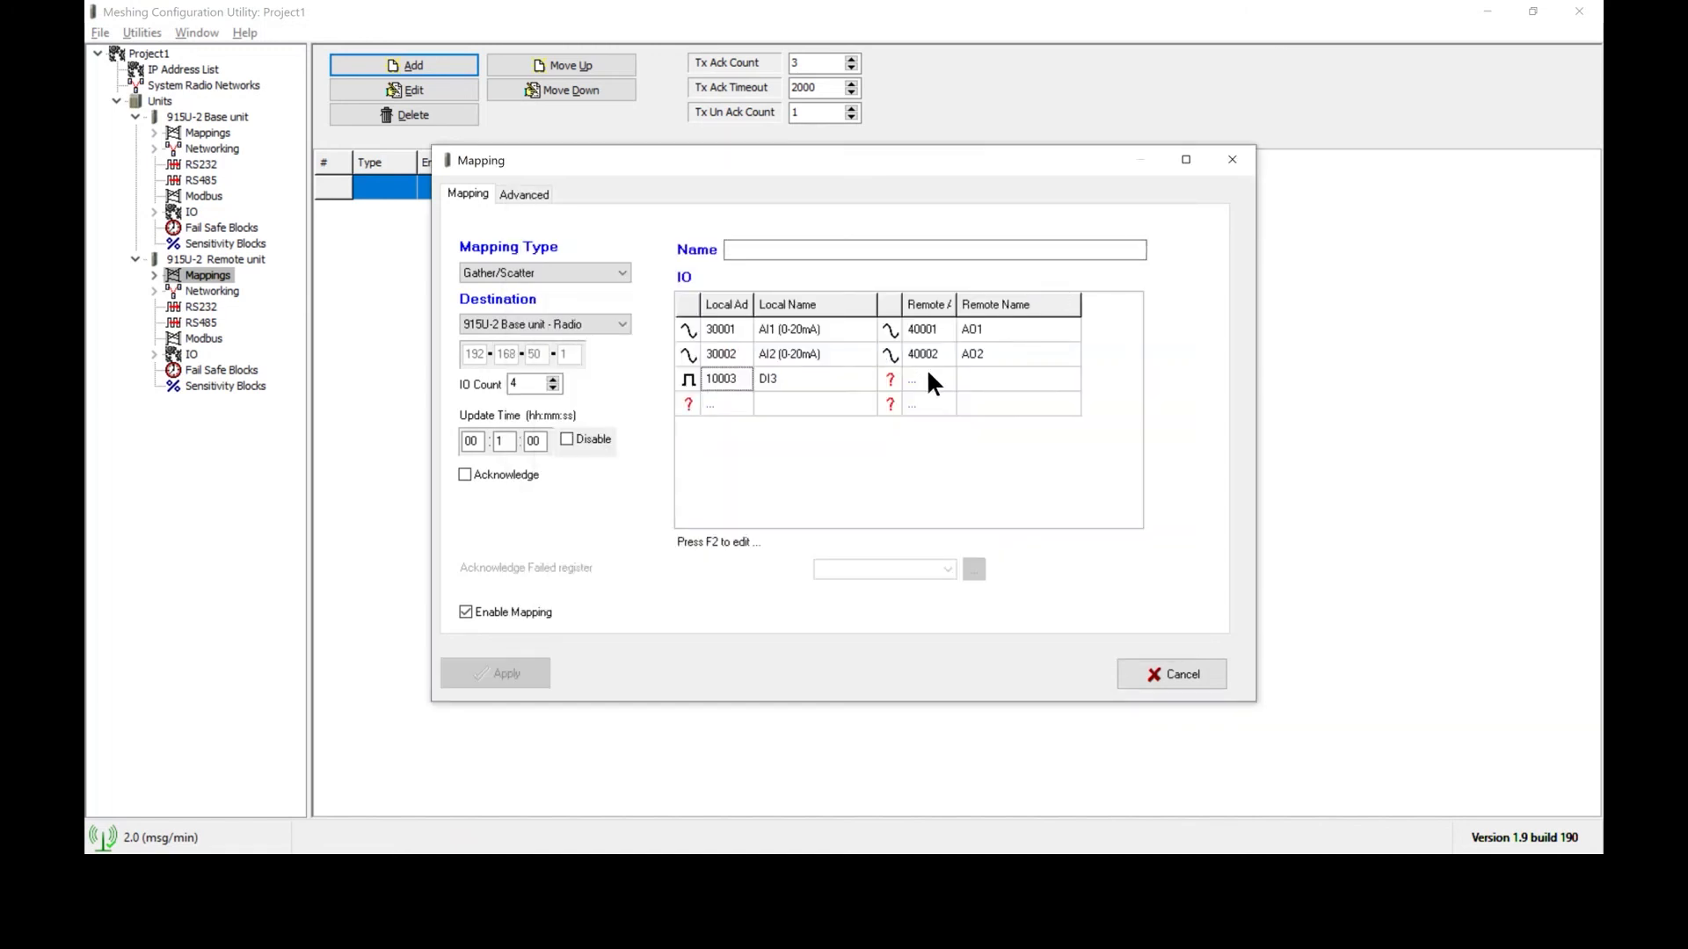
{"action": "left_click", "coordinate": [928, 374]}
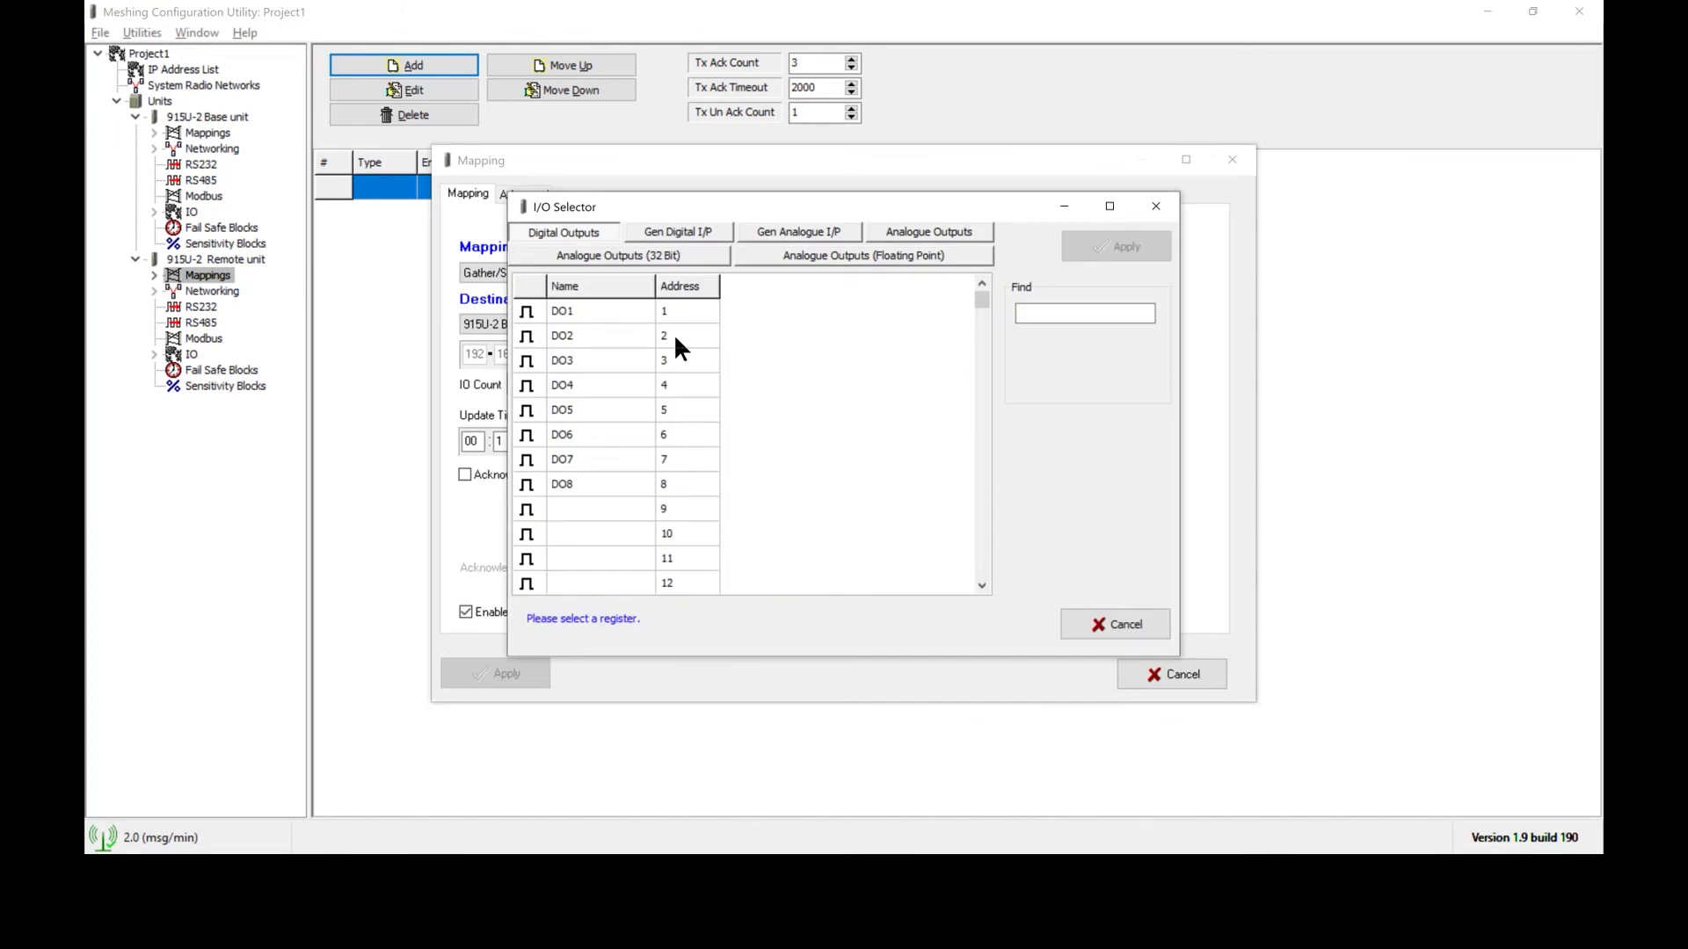
{"action": "left_click", "coordinate": [613, 357]}
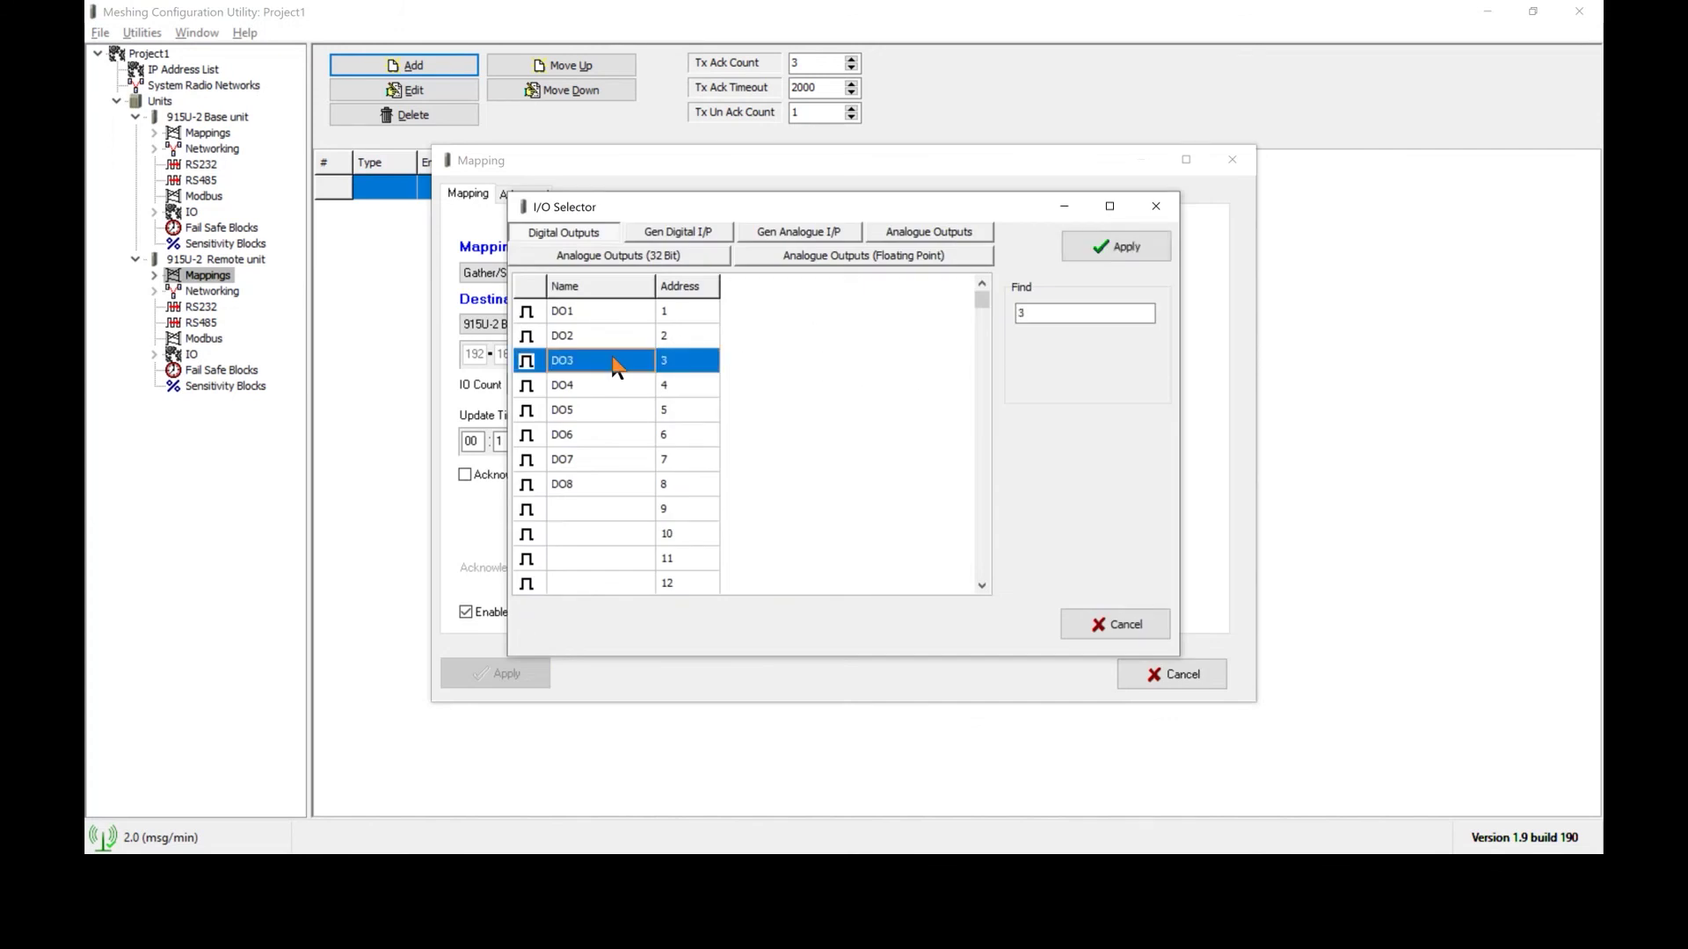
{"action": "left_click", "coordinate": [1112, 245]}
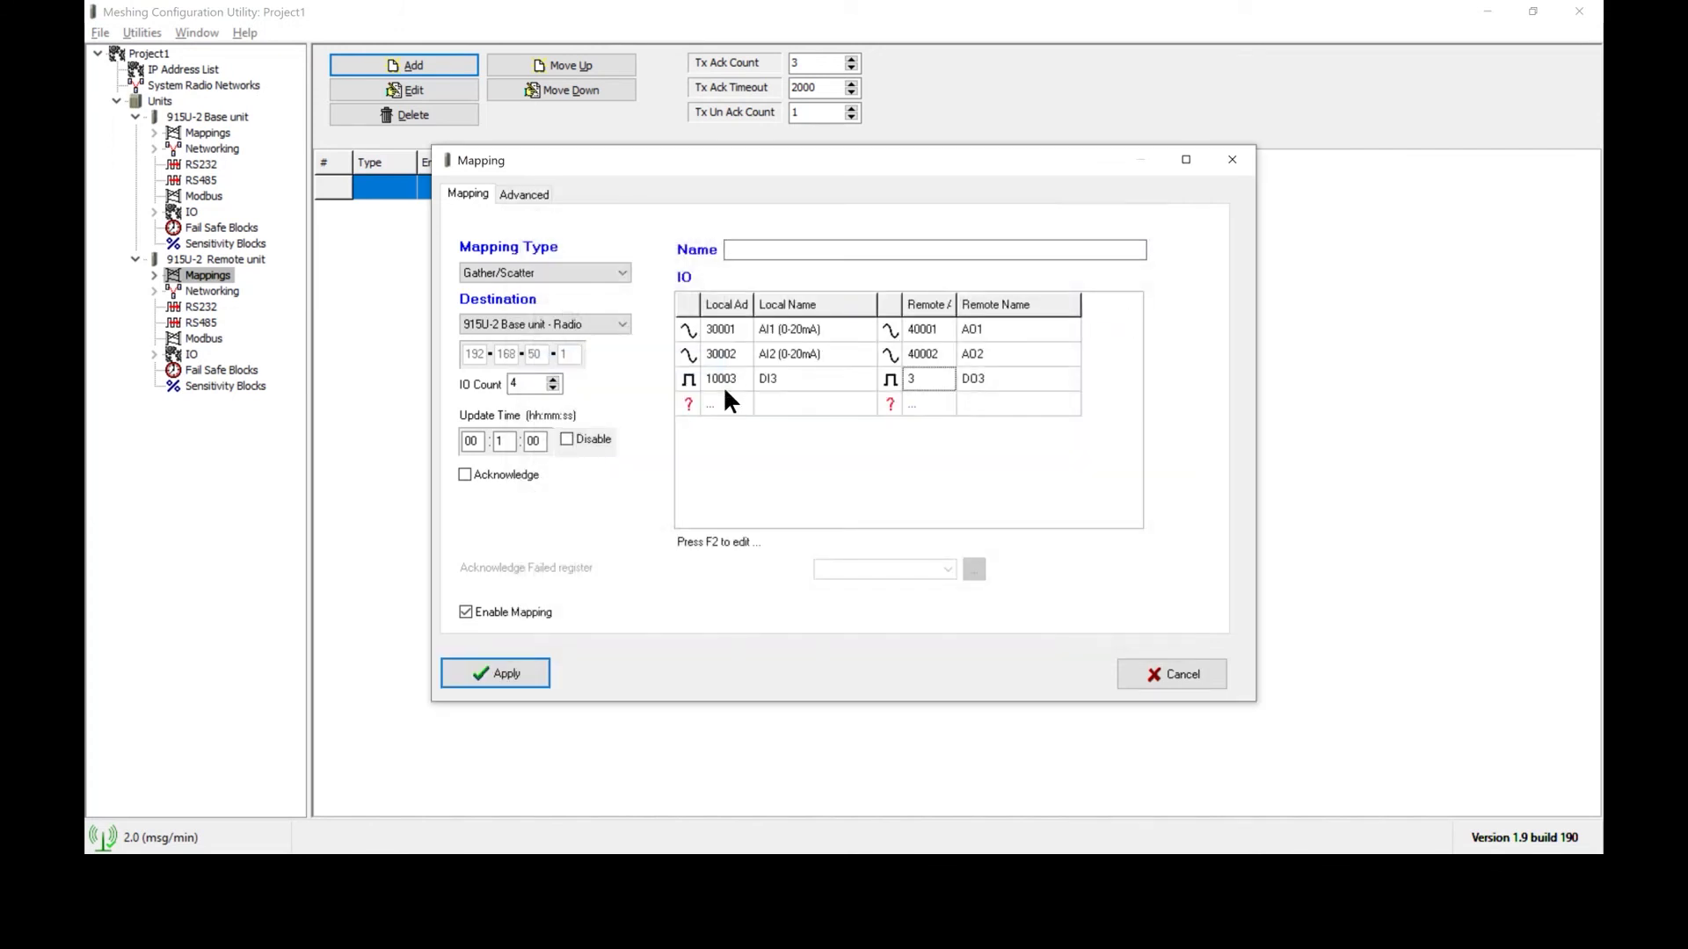
Map row 4 so local DI4 (10004) drives remote DO4
{"action": "left_click", "coordinate": [723, 400]}
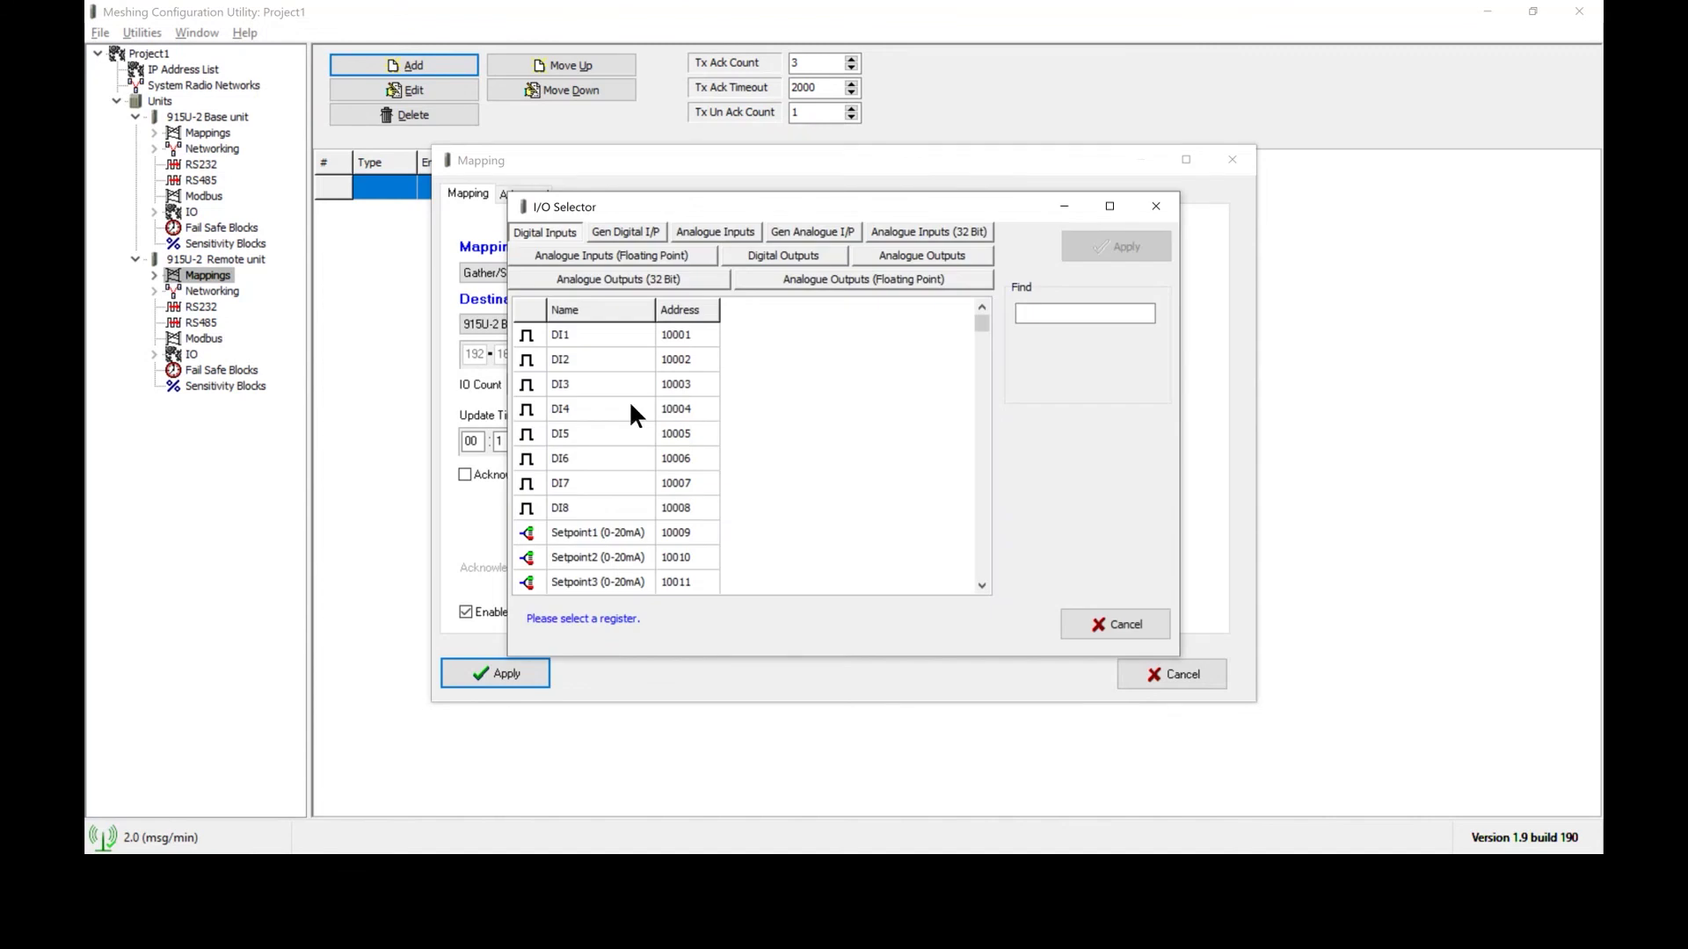
{"action": "left_click", "coordinate": [629, 408]}
{"action": "left_click", "coordinate": [1136, 246]}
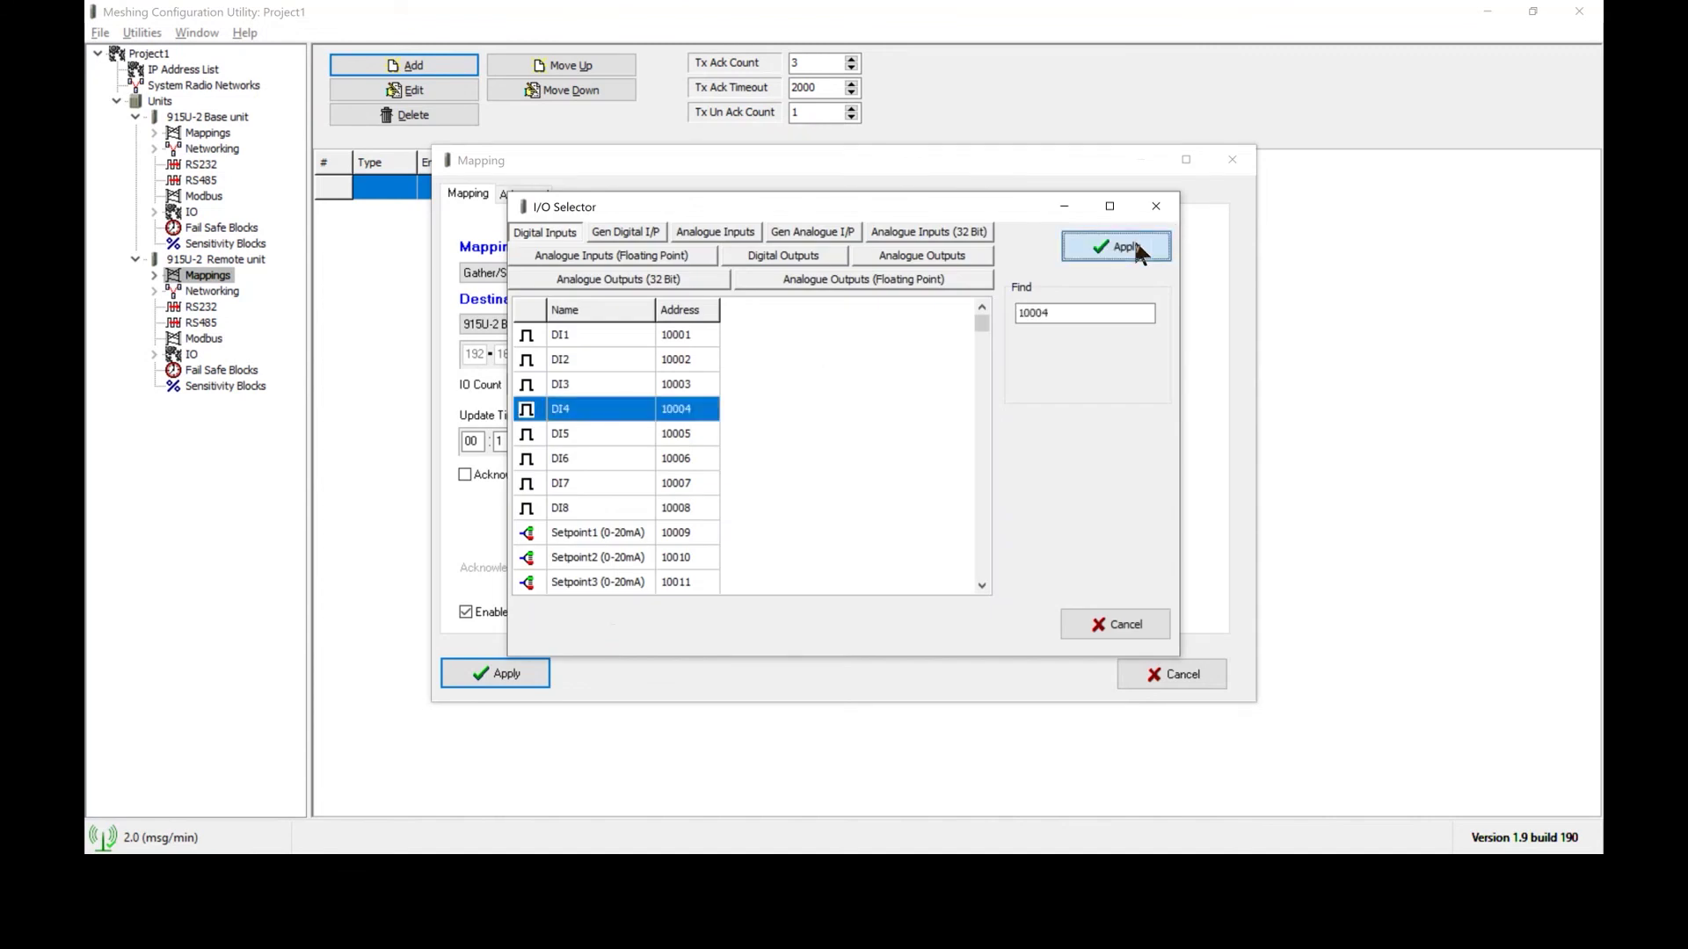
{"action": "left_click", "coordinate": [927, 397]}
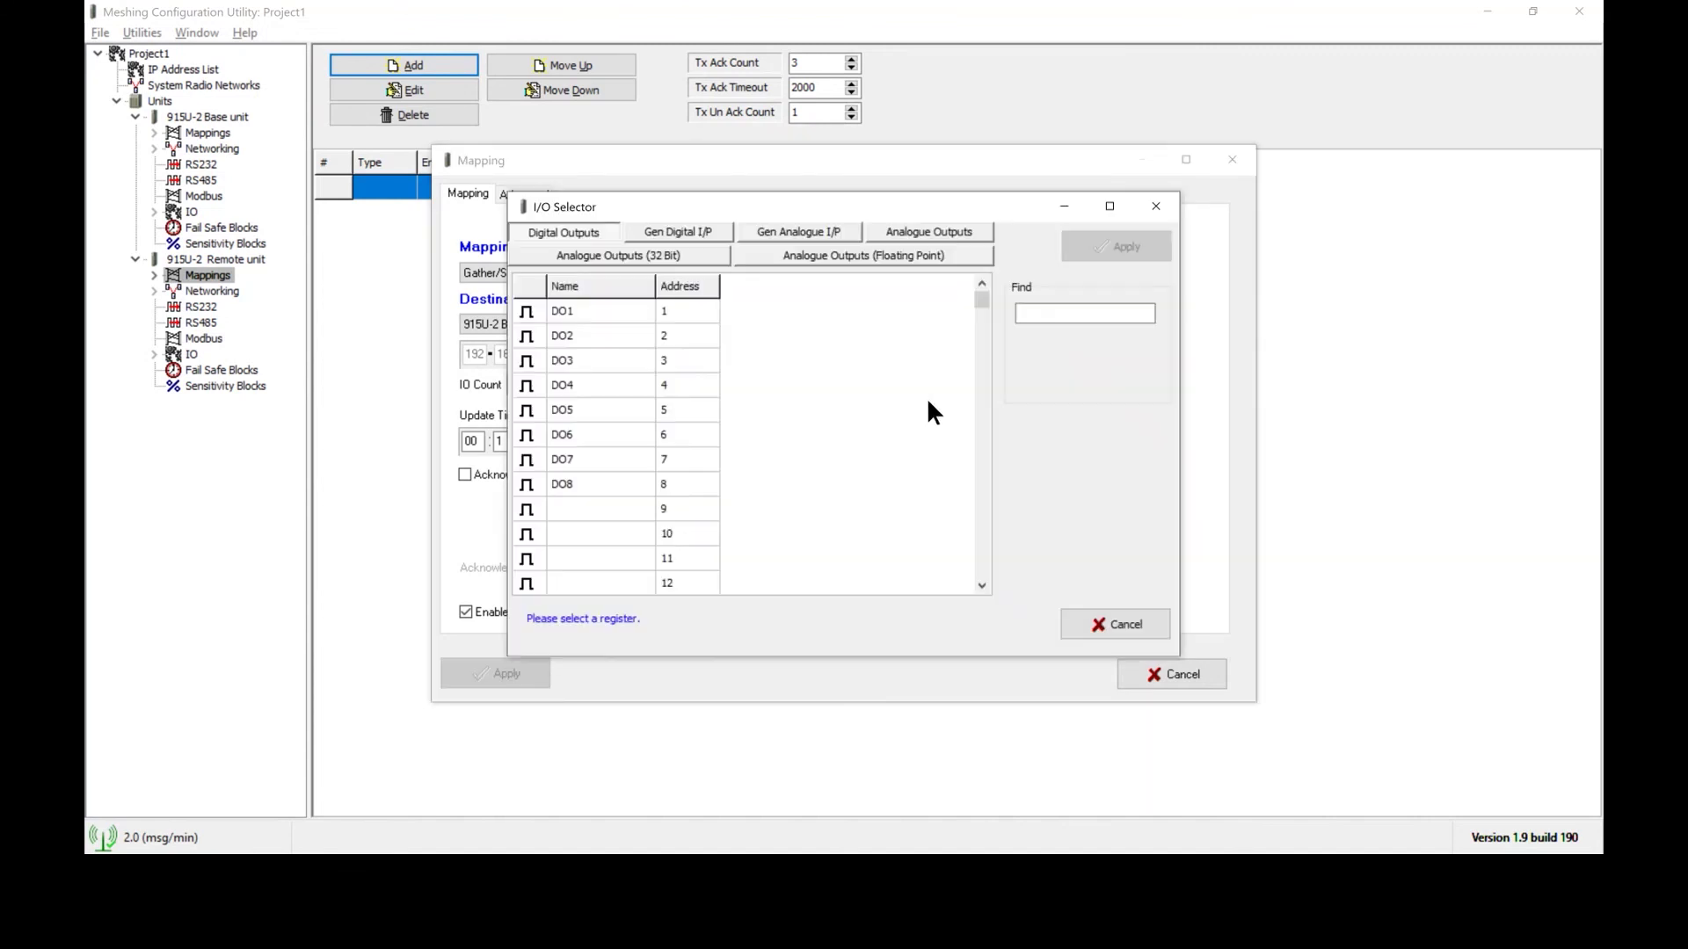
{"action": "left_click", "coordinate": [623, 385]}
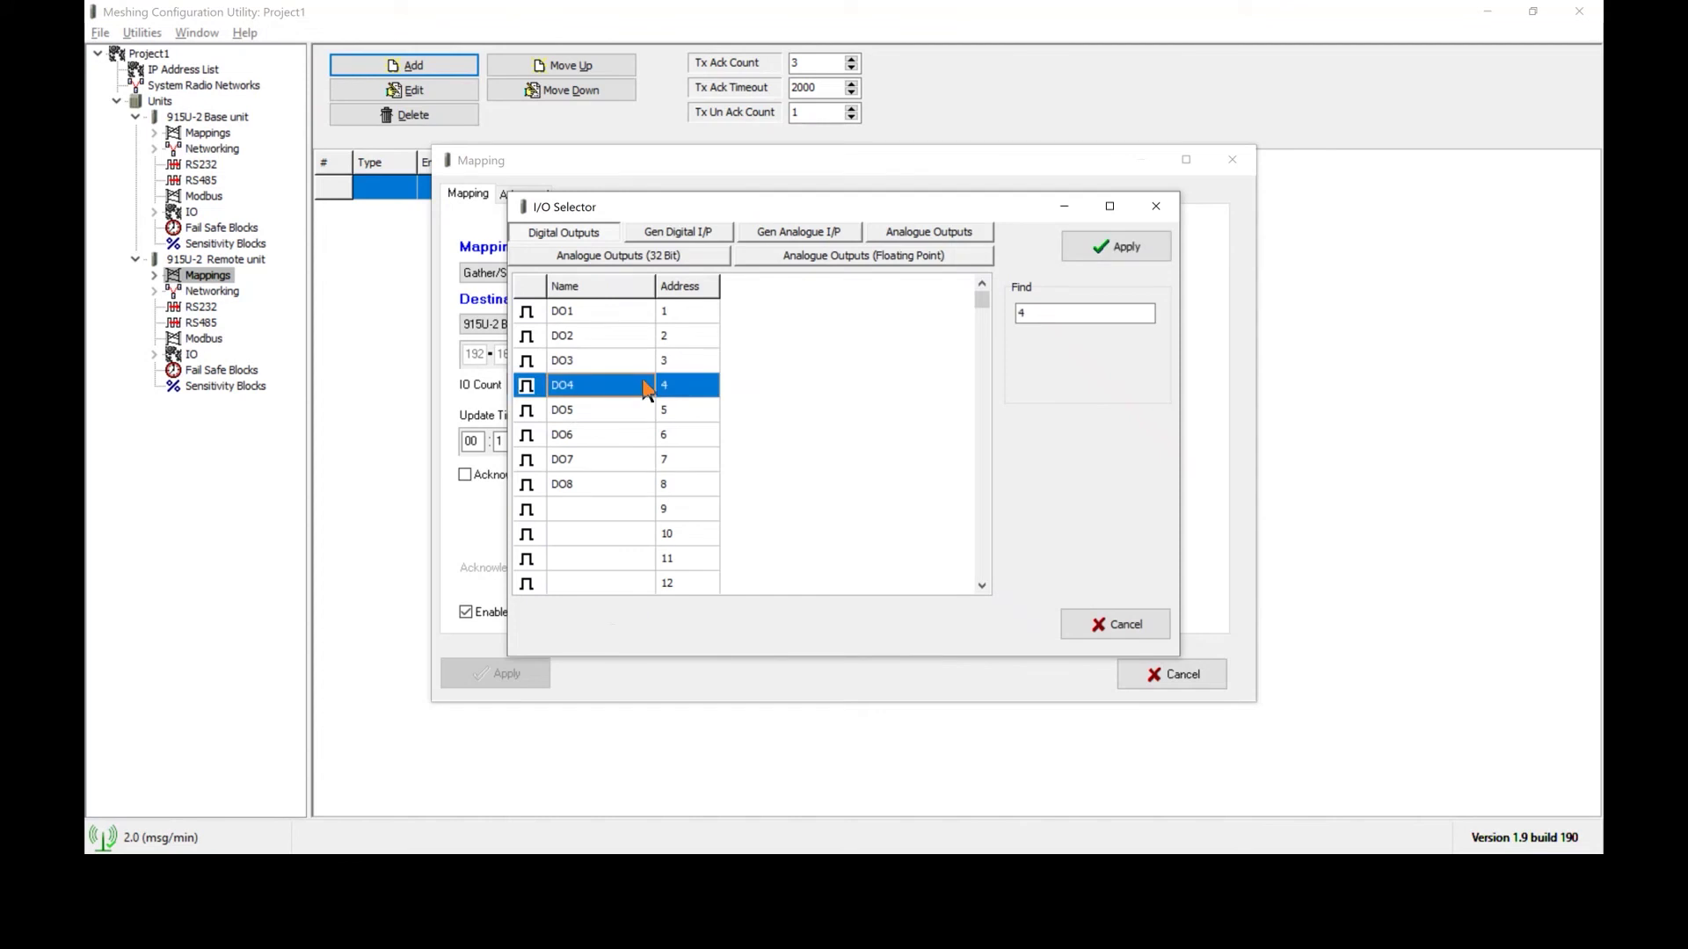
{"action": "left_click", "coordinate": [1106, 233]}
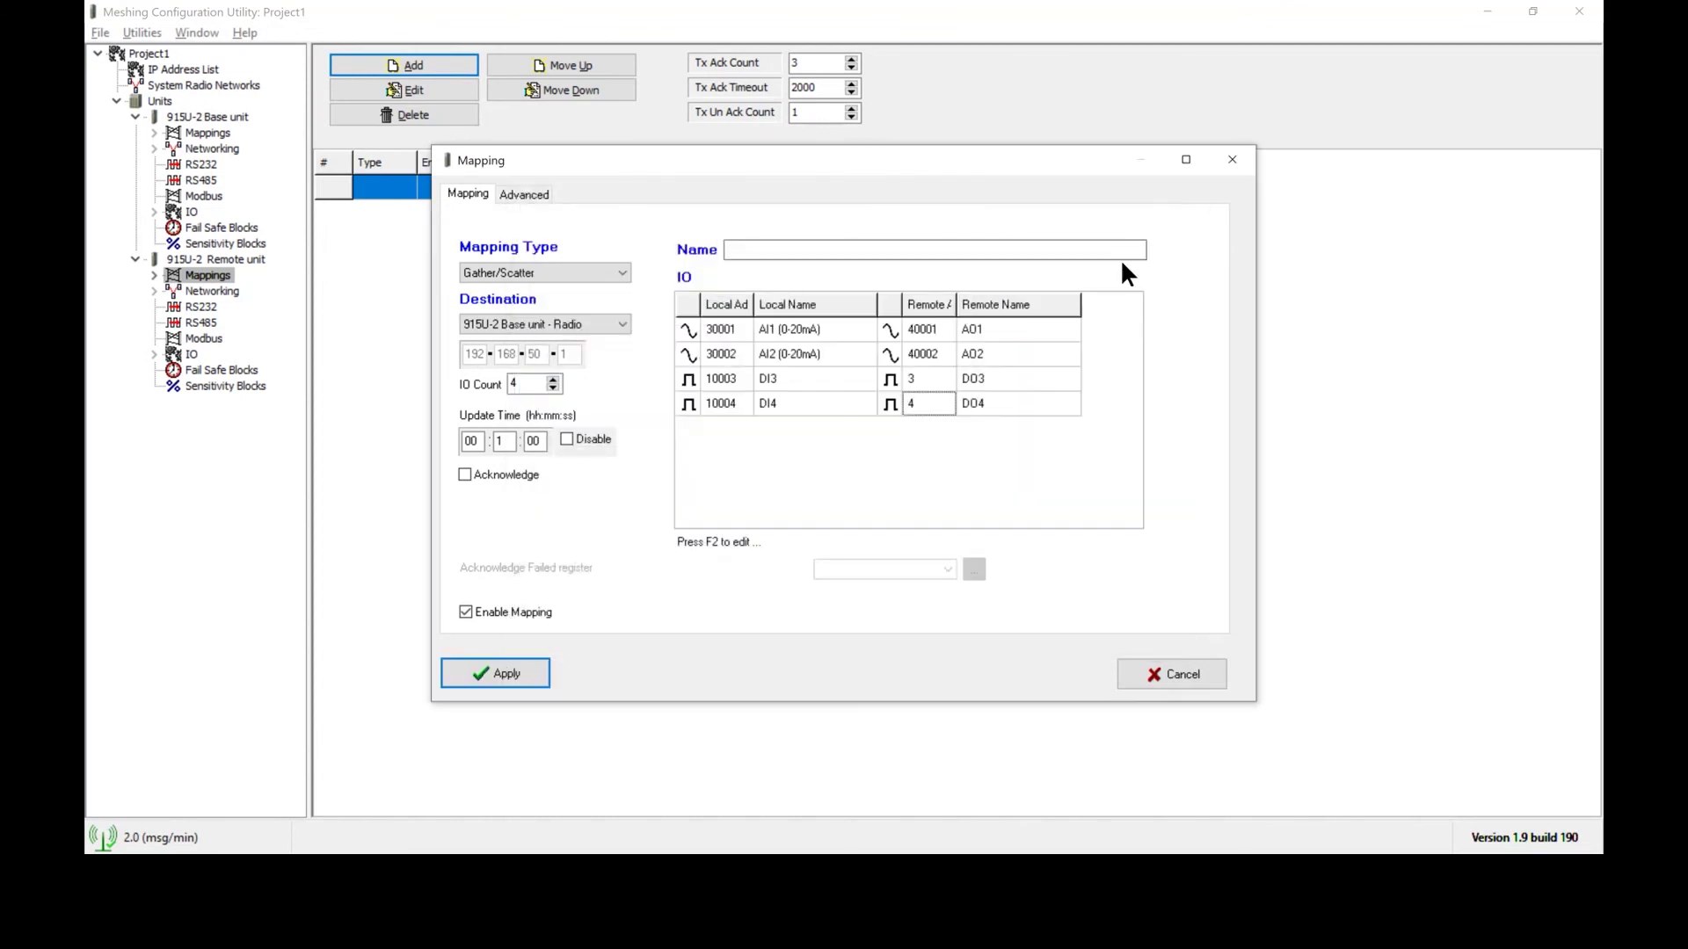
Enable acknowledge with DO8 as the comms-fail register and apply the Gather/Scatter mapping
{"action": "left_click", "coordinate": [463, 476]}
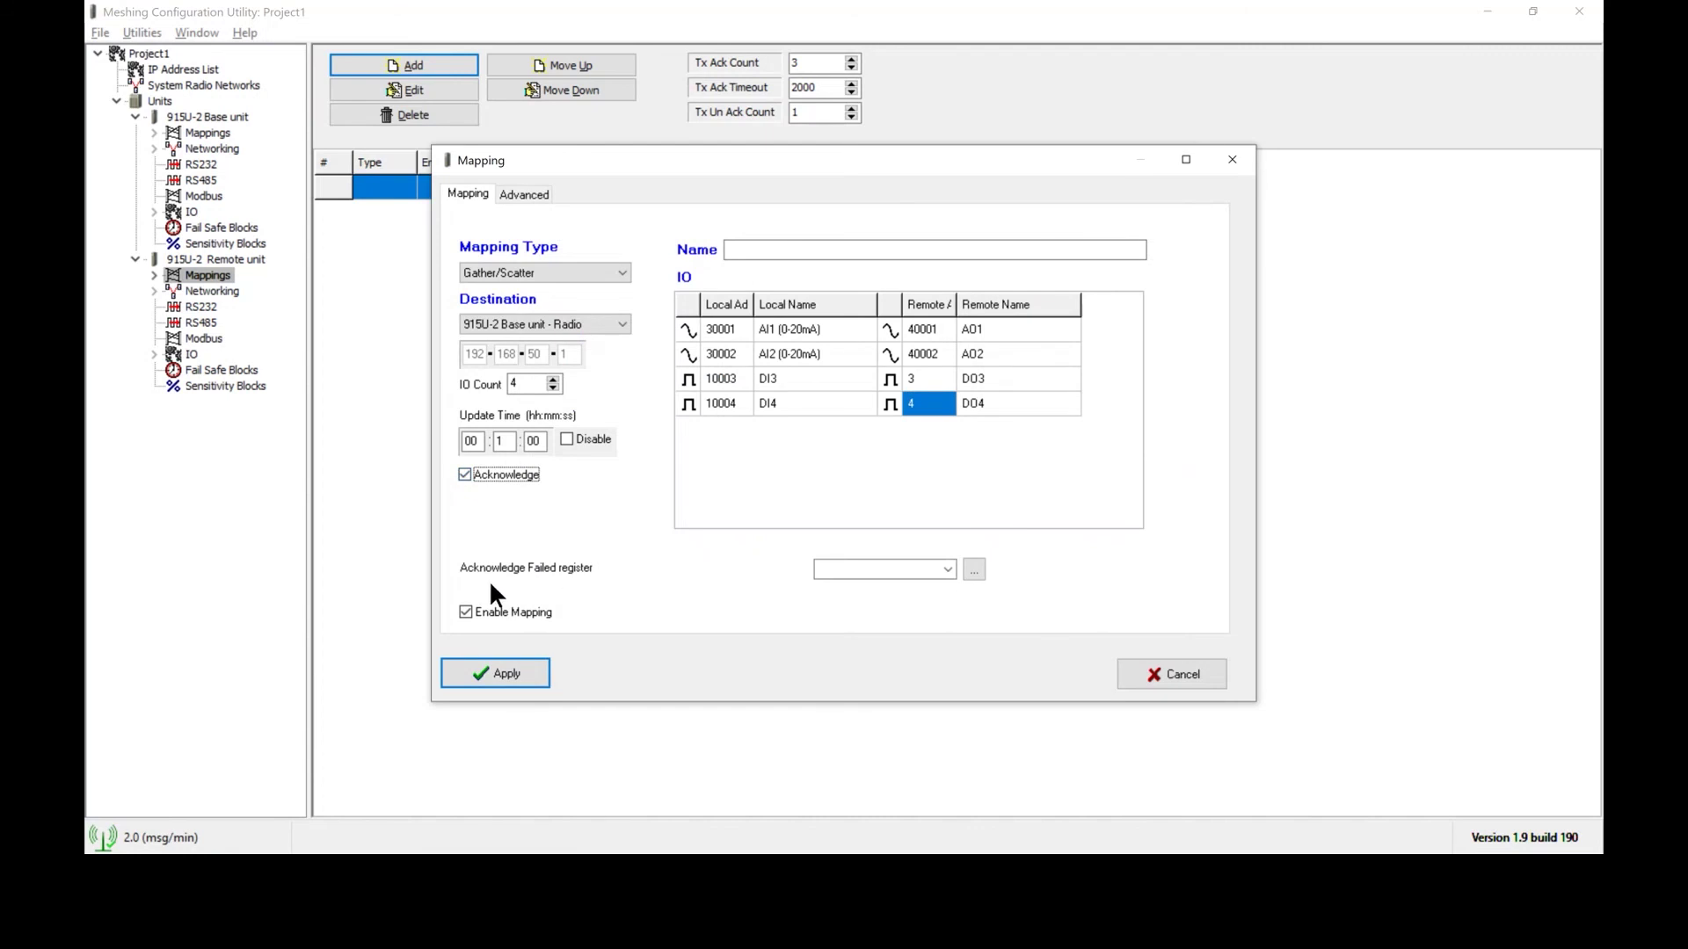
{"action": "left_click", "coordinate": [947, 569]}
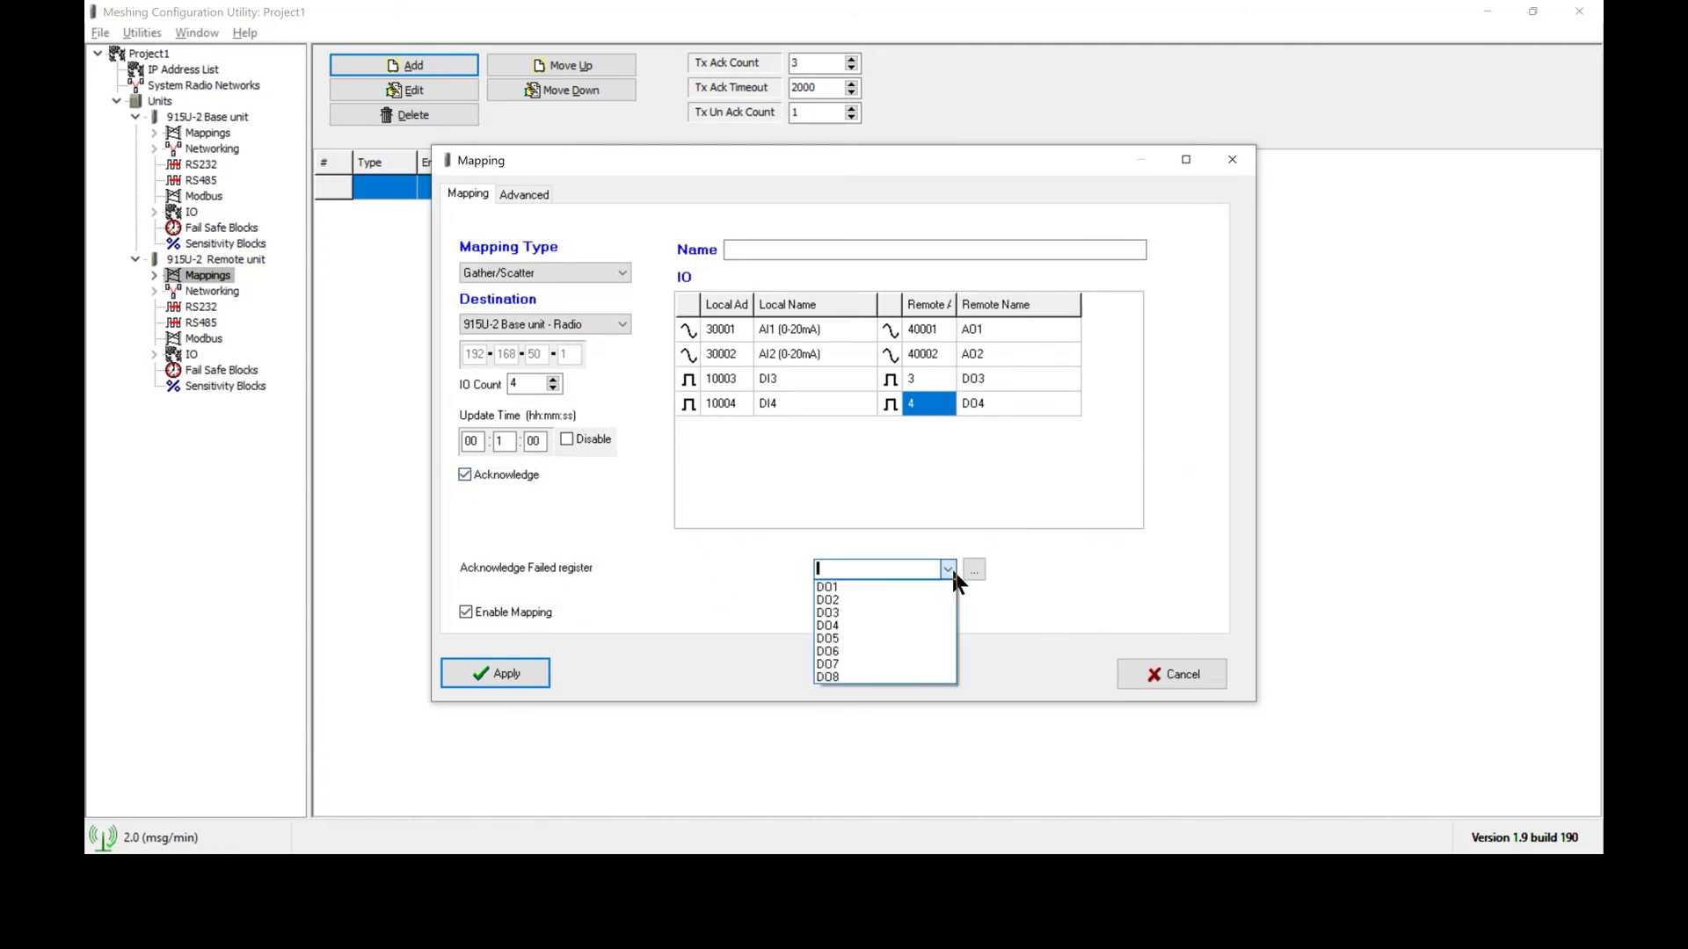
{"action": "left_click", "coordinate": [830, 672]}
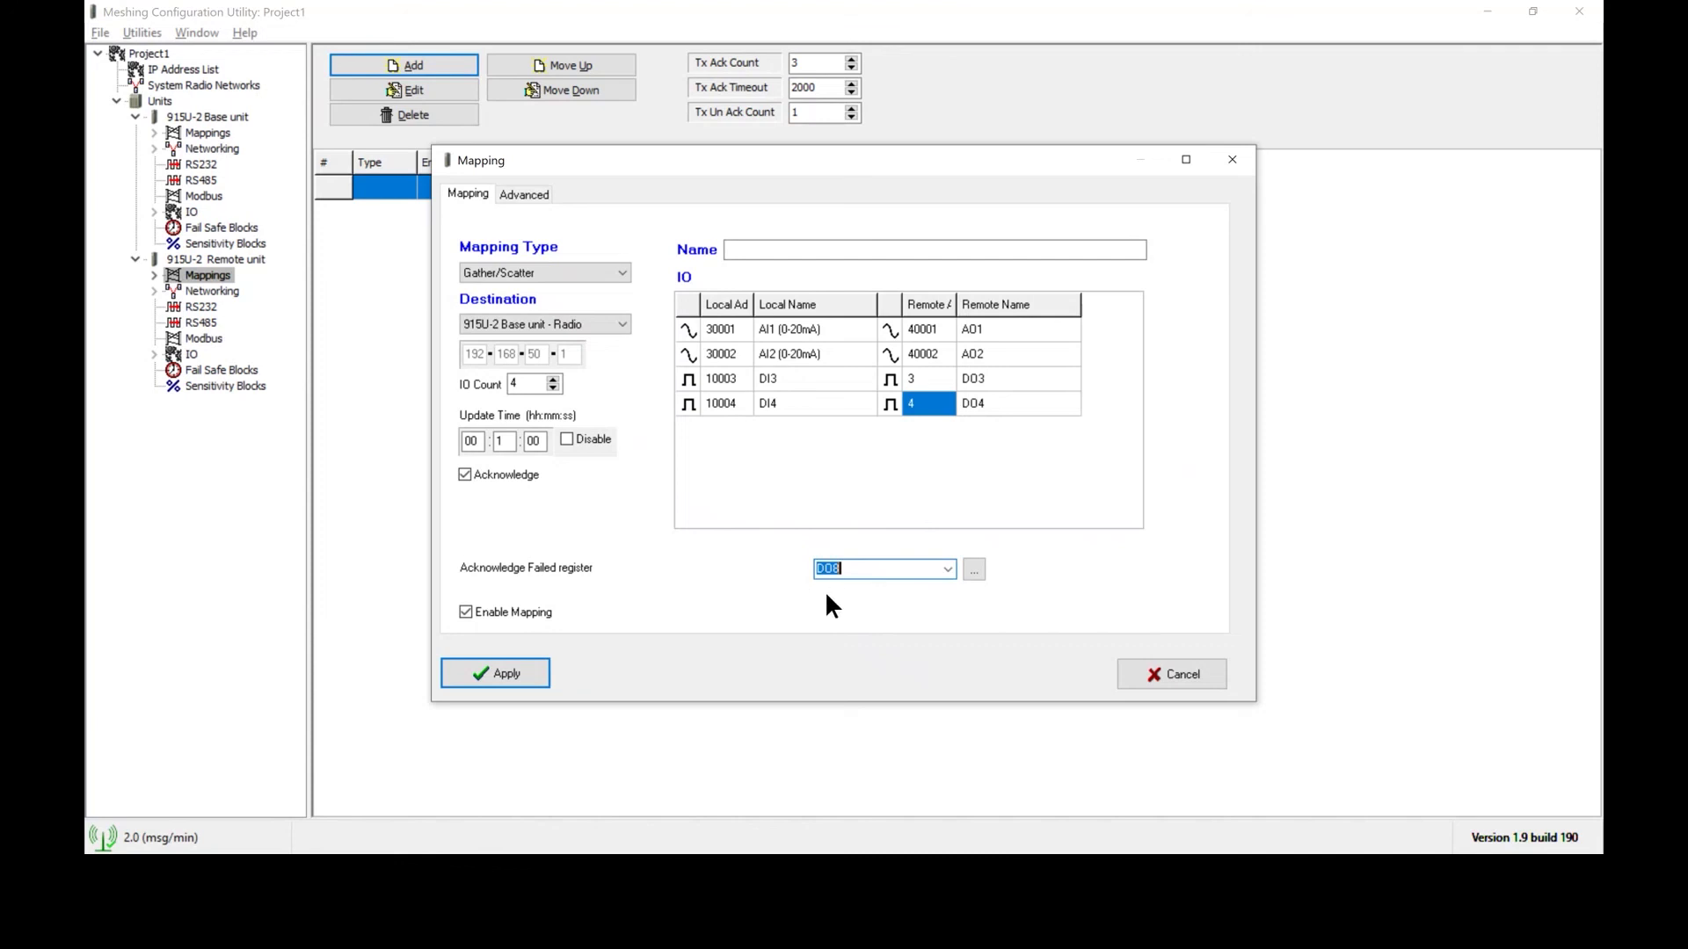
{"action": "left_click", "coordinate": [518, 674]}
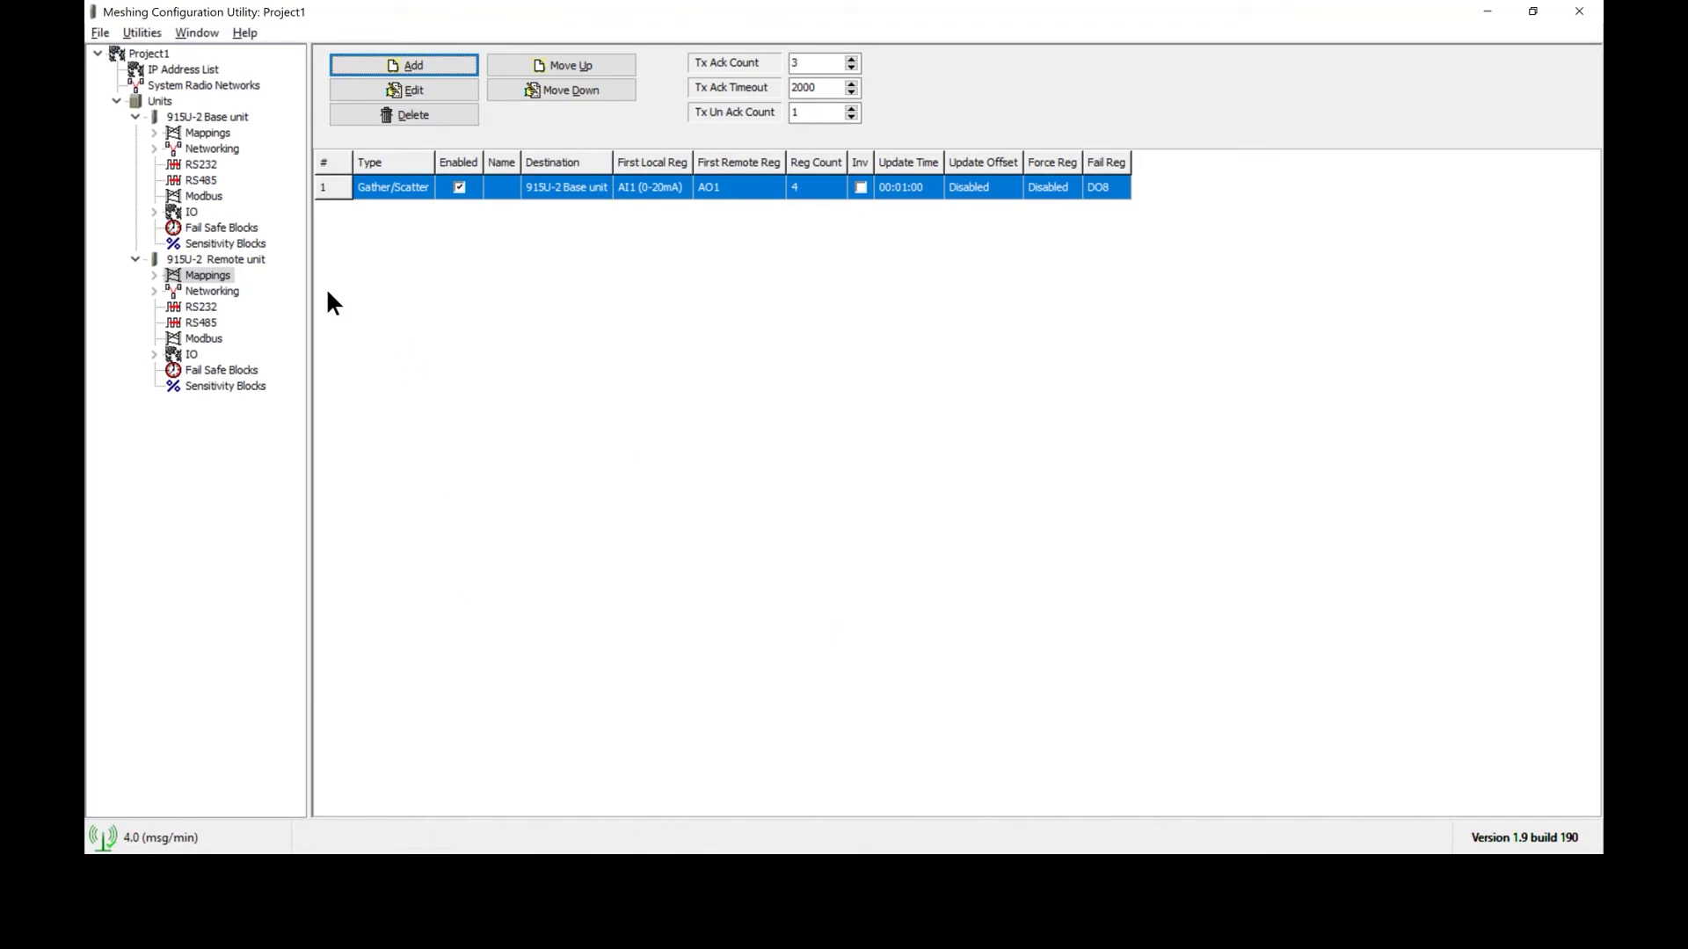
Select the 915U-2 Remote unit and start programming it
{"action": "left_click", "coordinate": [244, 261]}
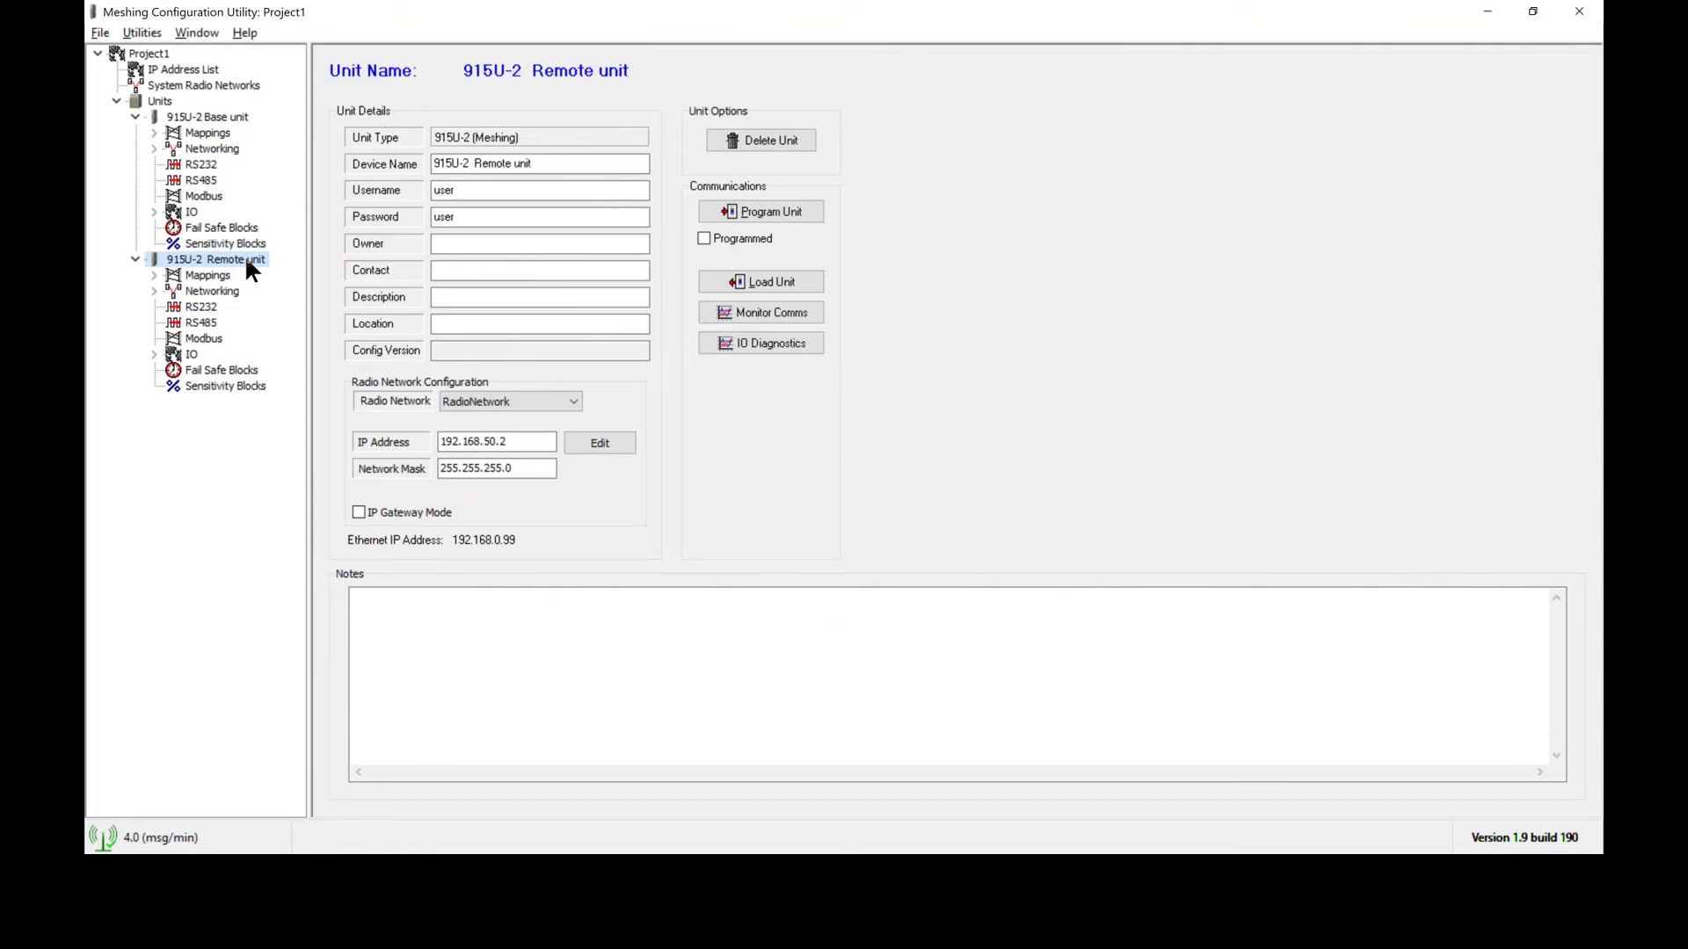
{"action": "left_click", "coordinate": [737, 211]}
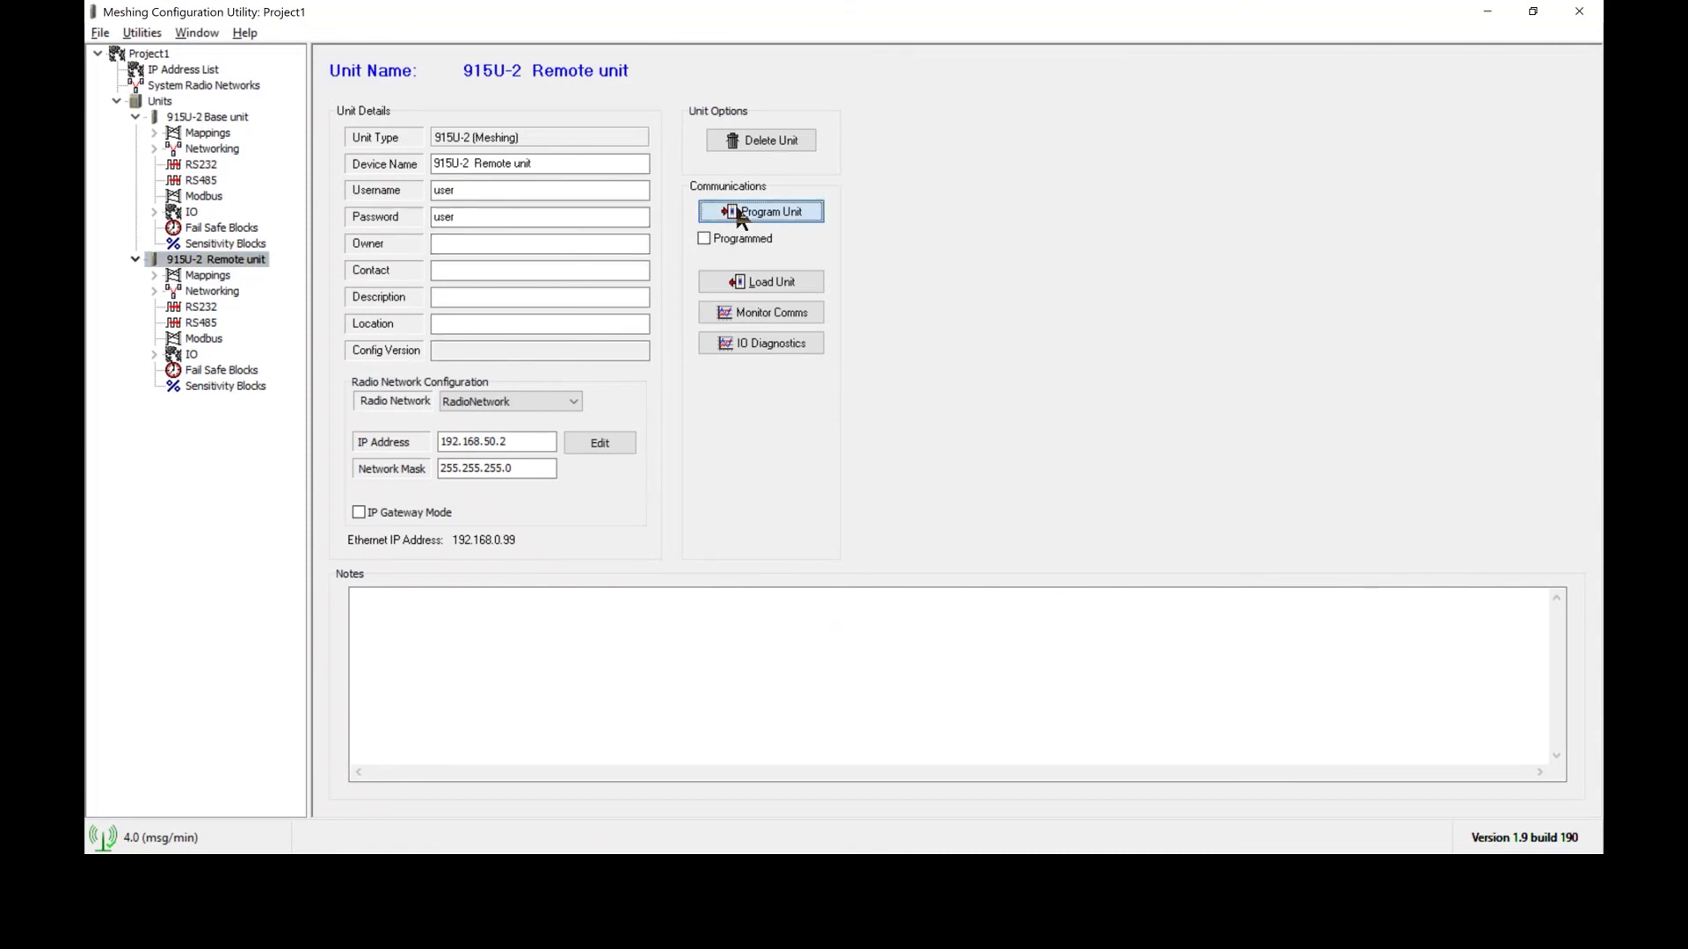